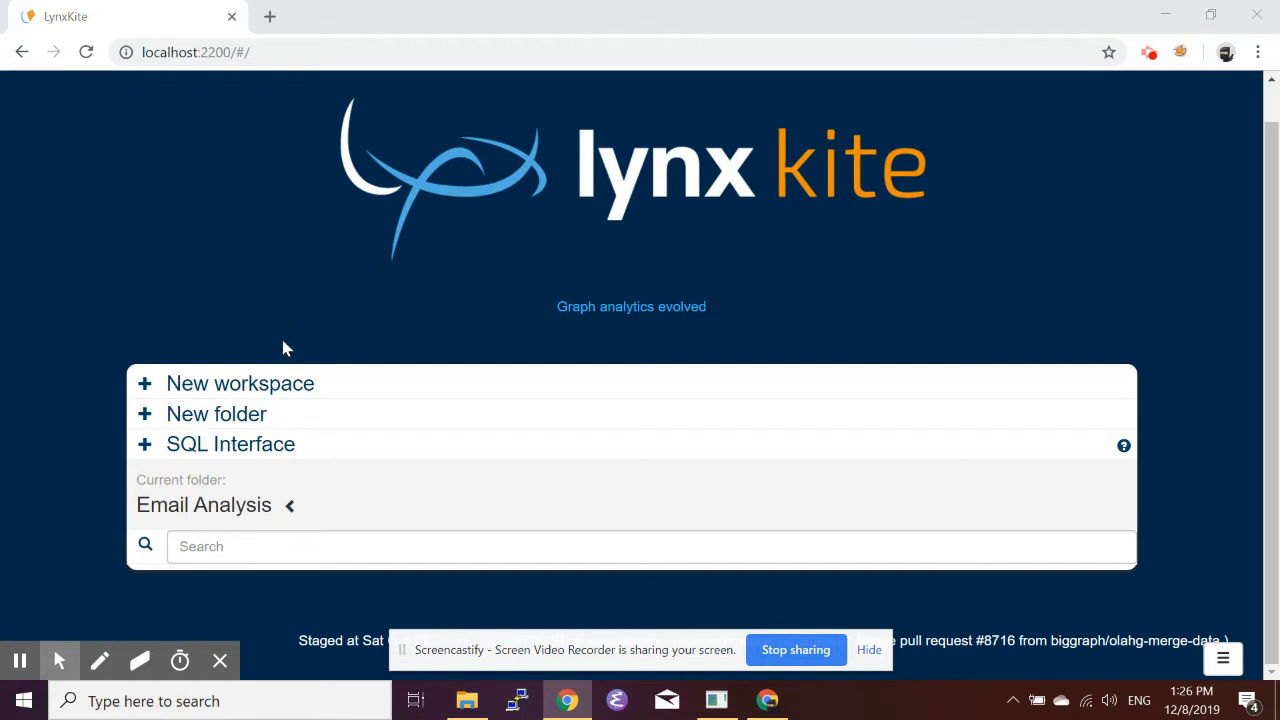
# Create a new workspace named "Lynx Email Graph" in the Email Analysis folder.
pyautogui.click(294, 385)
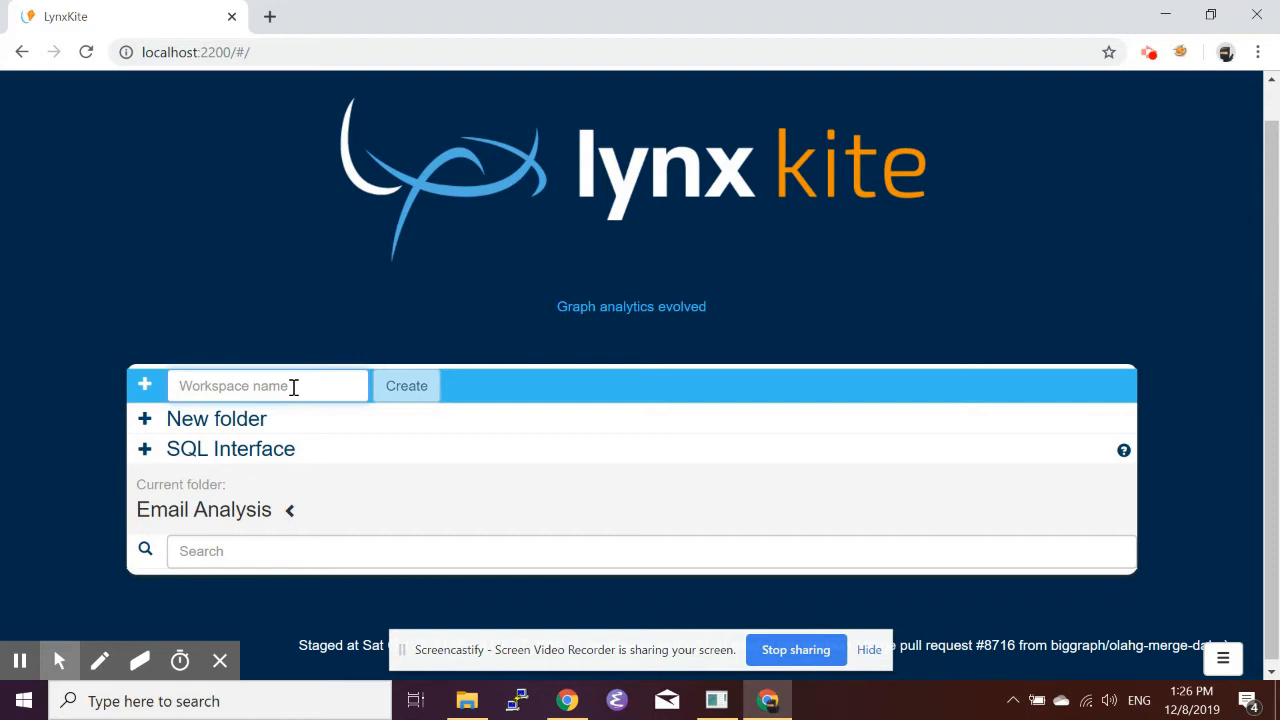
pyautogui.write('Lynx E')
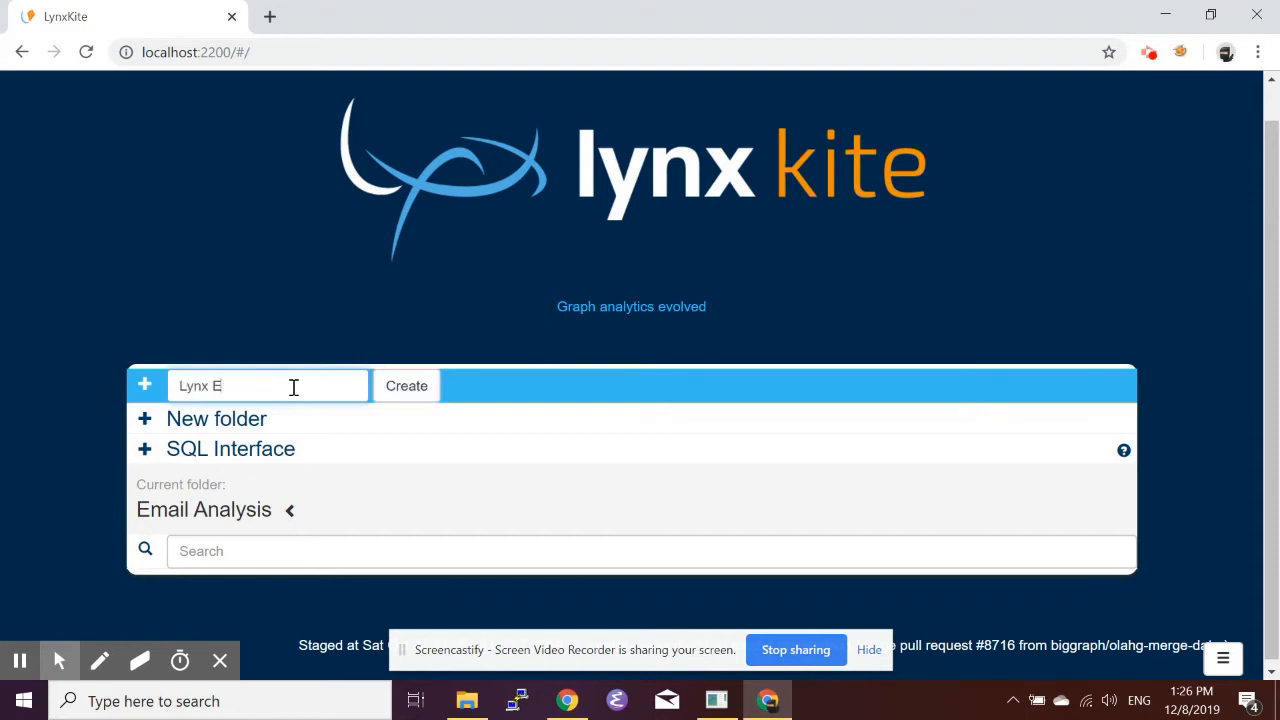
pyautogui.write('mail Graph')
pyautogui.click(433, 386)
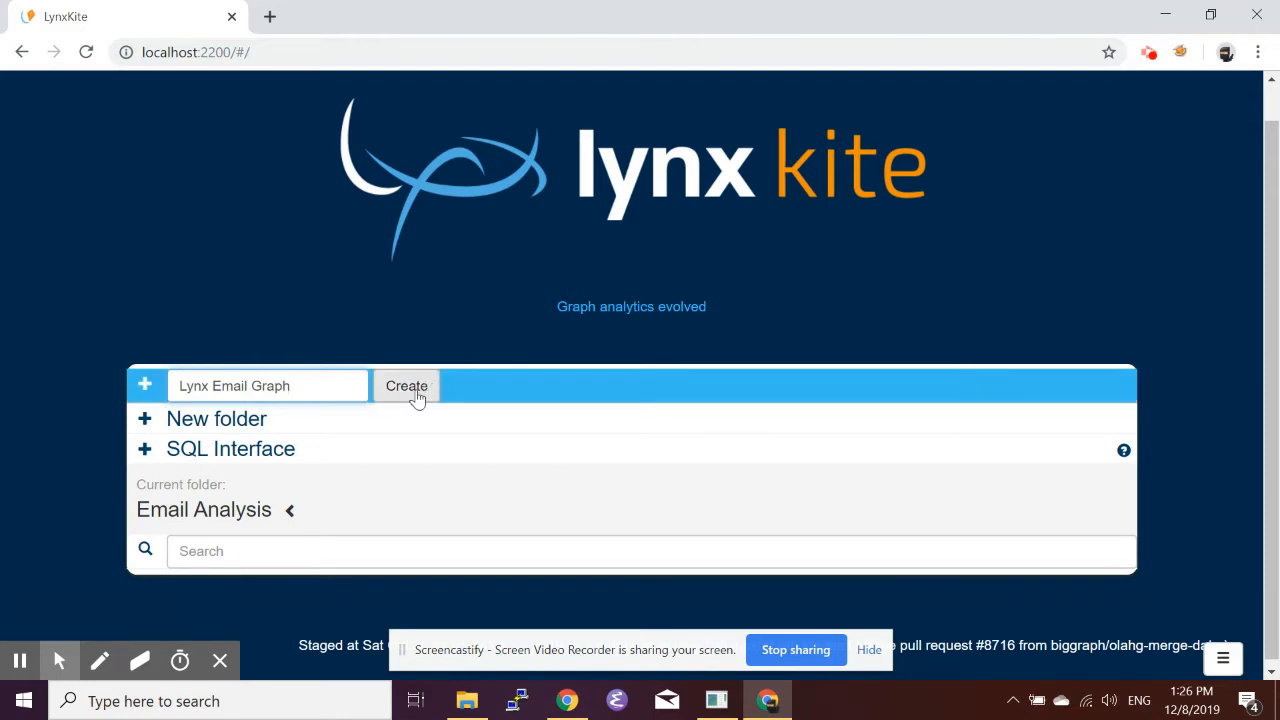
pyautogui.click(418, 395)
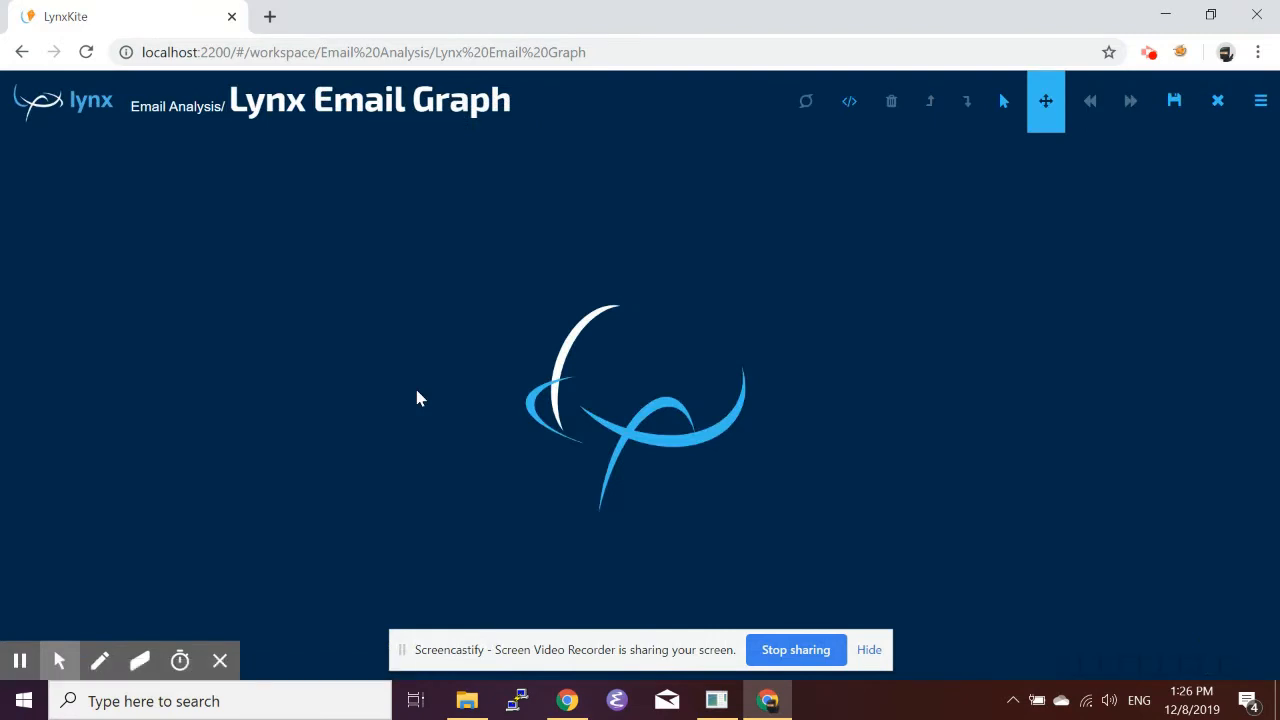
# Switch to the Email Data folder in File Explorer and drop the email_data file into the workspace to import it.
pyautogui.hotkey('alt', 'Tab')
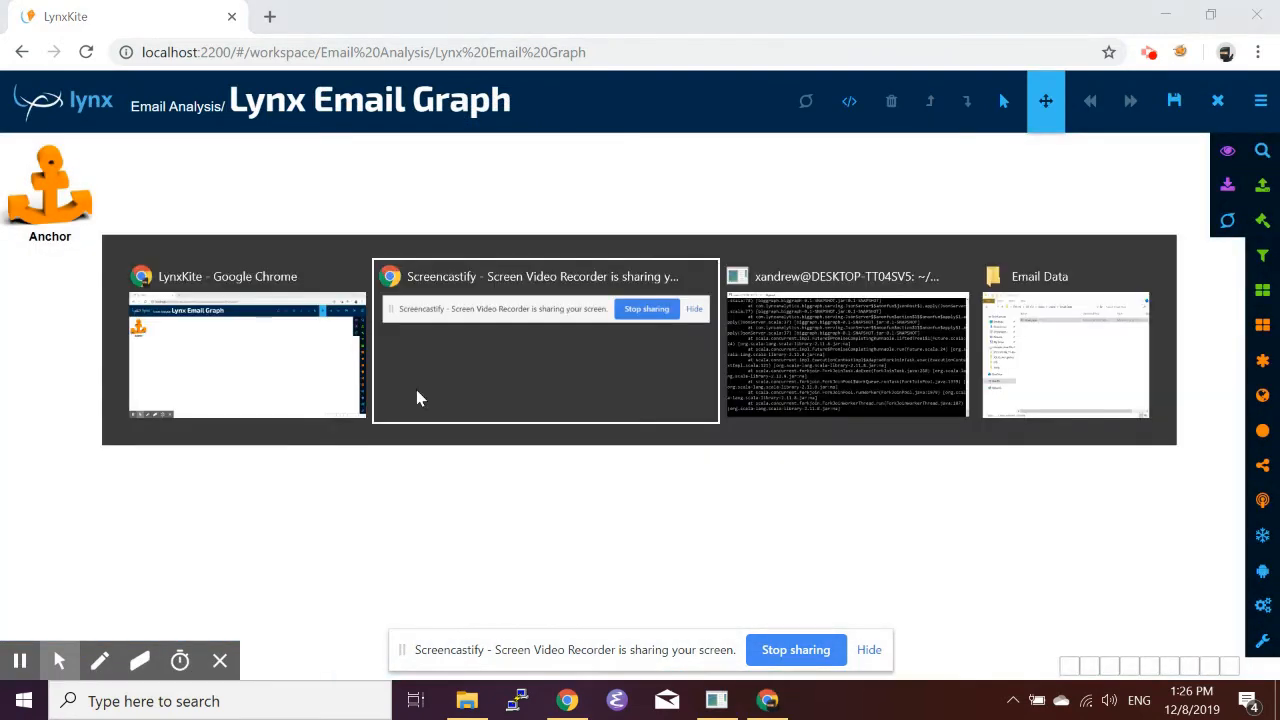
pyautogui.press('Tab')
pyautogui.press('Tab')
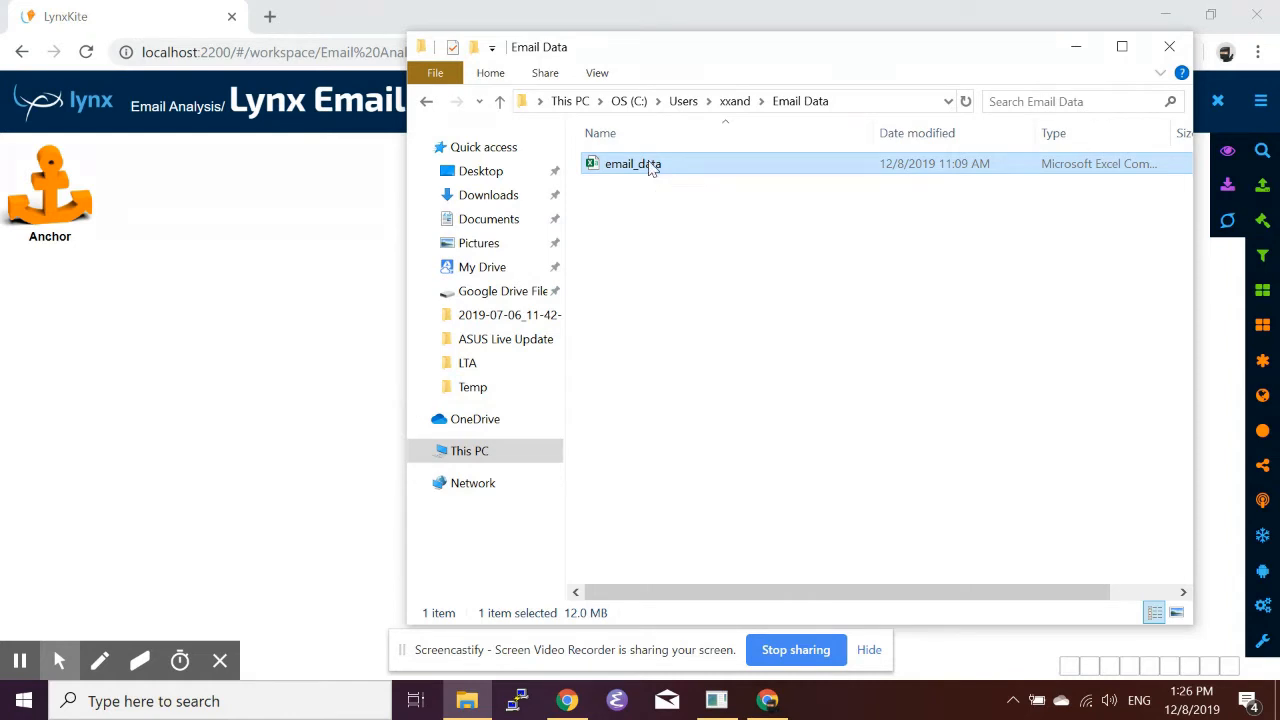
pyautogui.moveTo(650, 168); pyautogui.dragTo(255, 355)
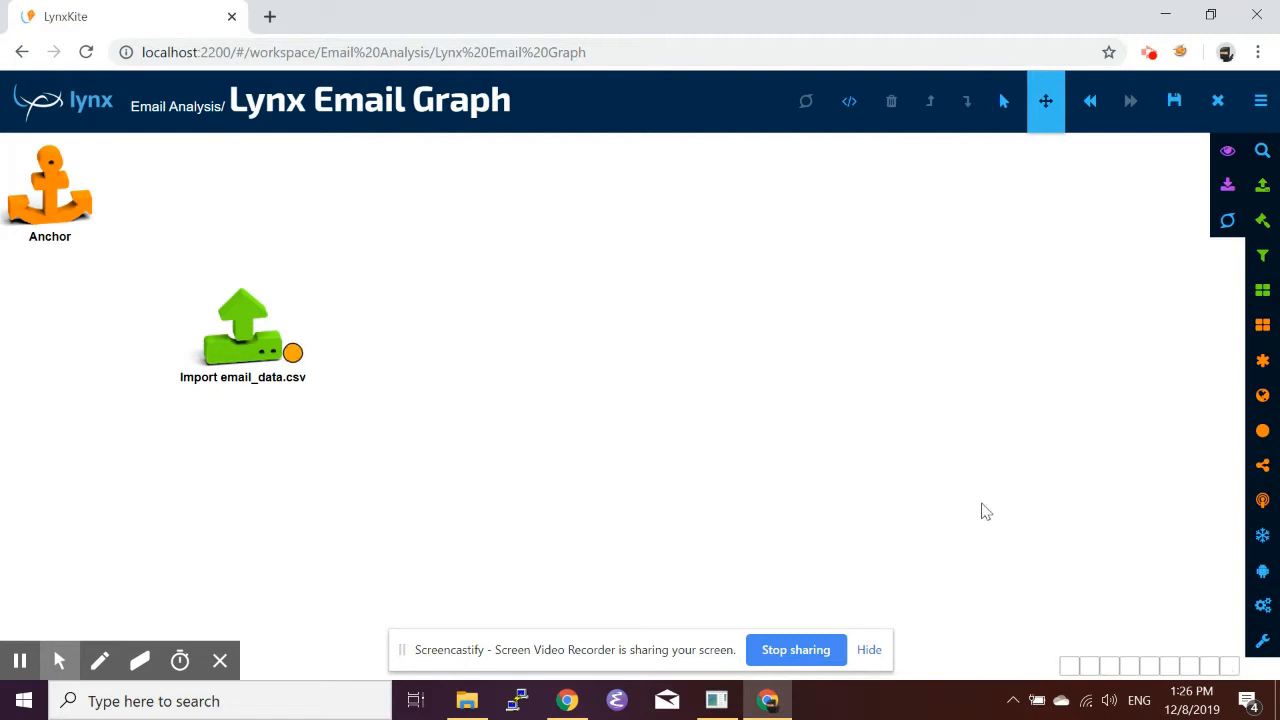
# Open the imported table's output and inspect its date, from, mid and to columns.
pyautogui.click(292, 352)
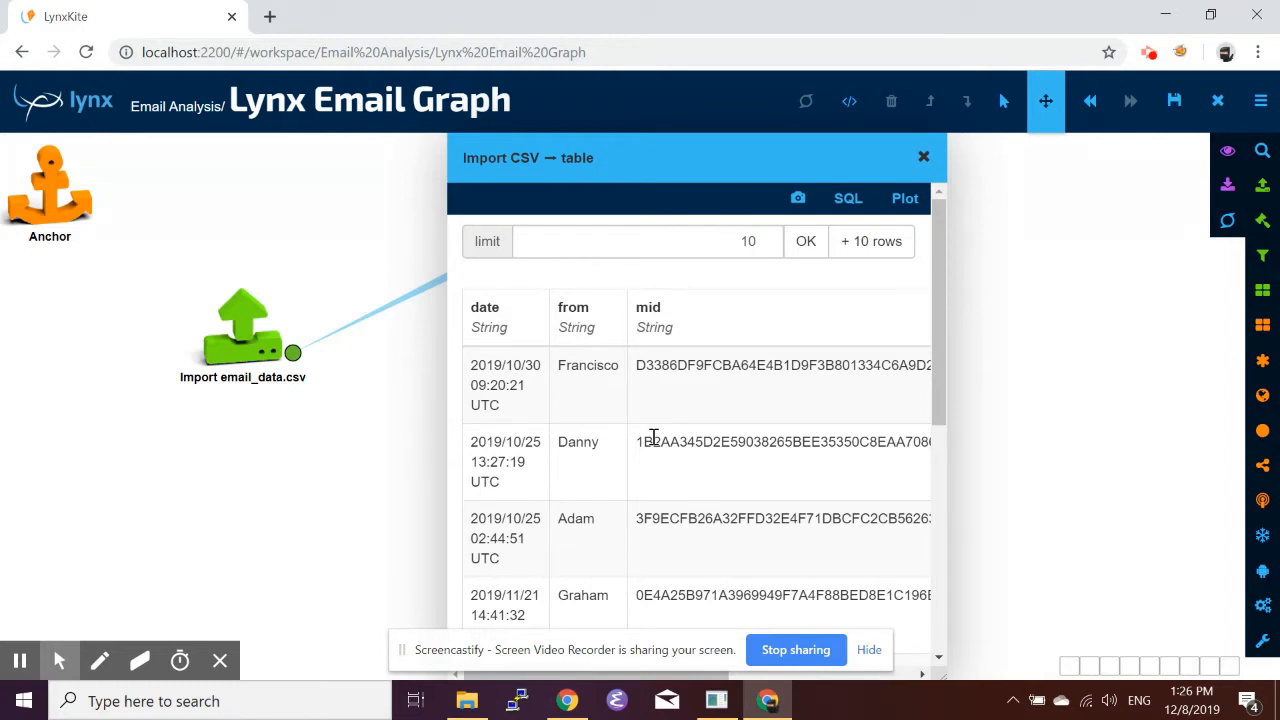
pyautogui.hscroll(1, 722, 440)
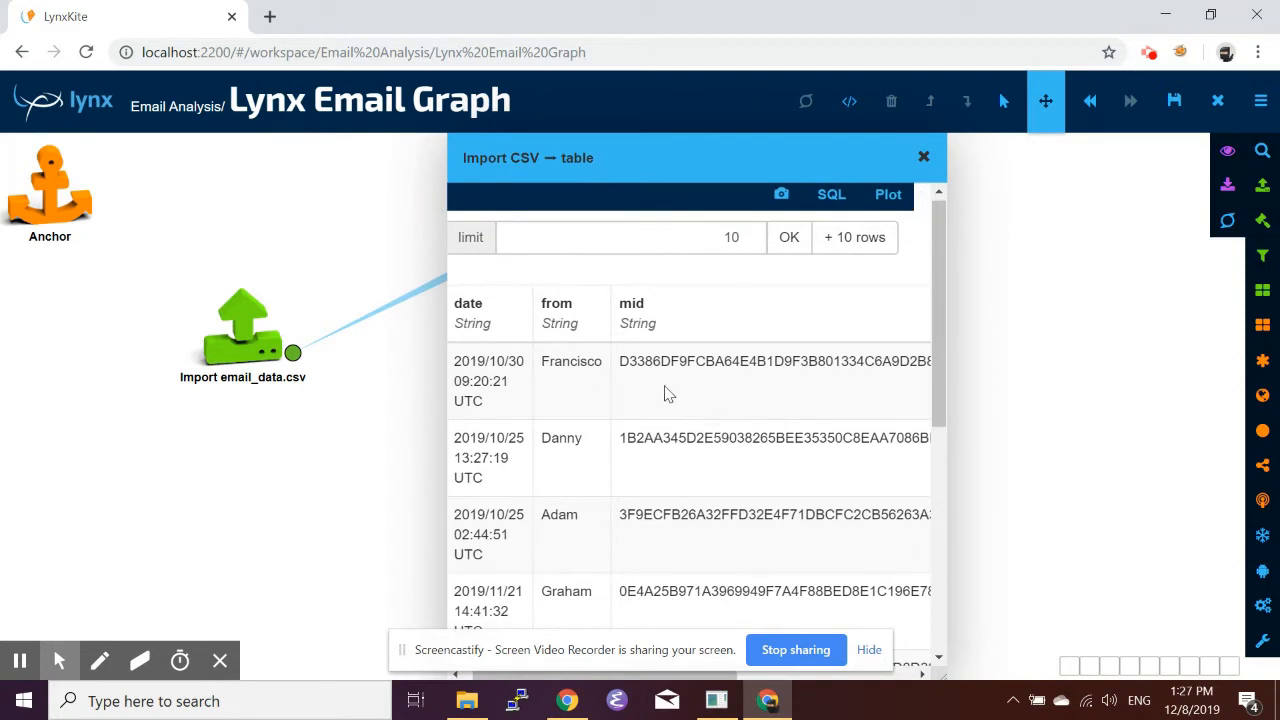
pyautogui.hscroll(-1, 668, 393)
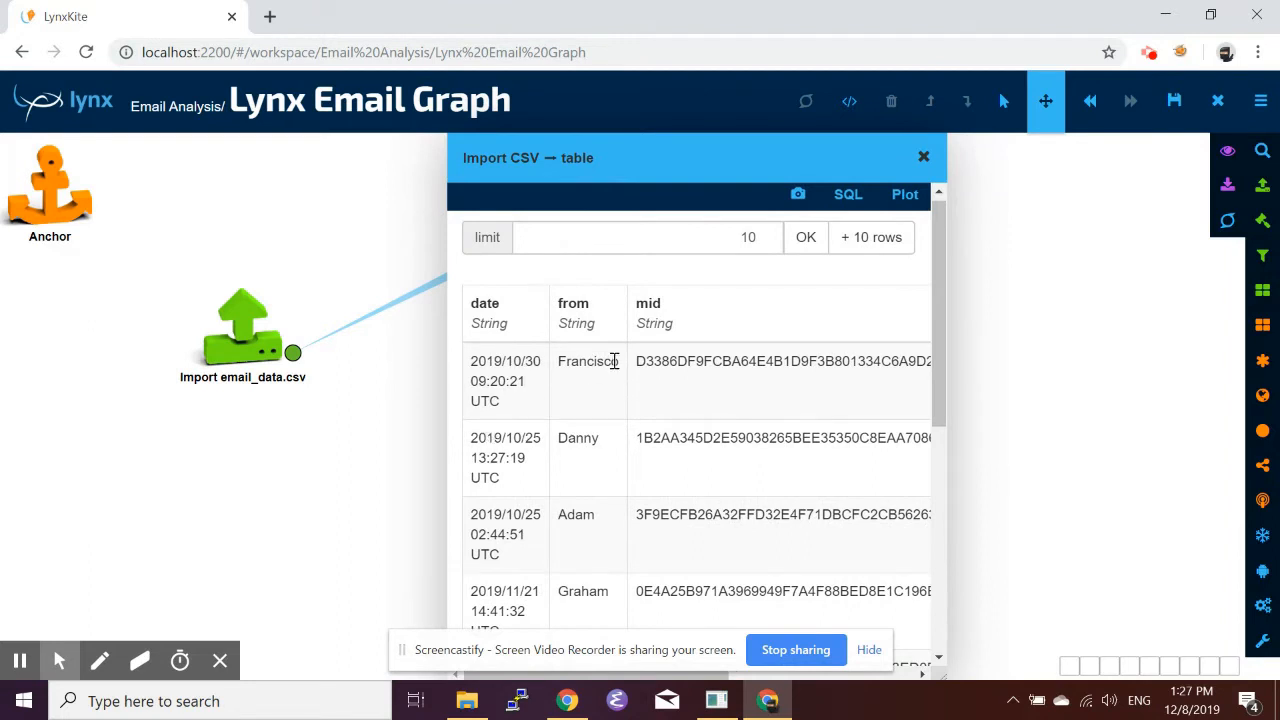
pyautogui.hscroll(5, 728, 386)
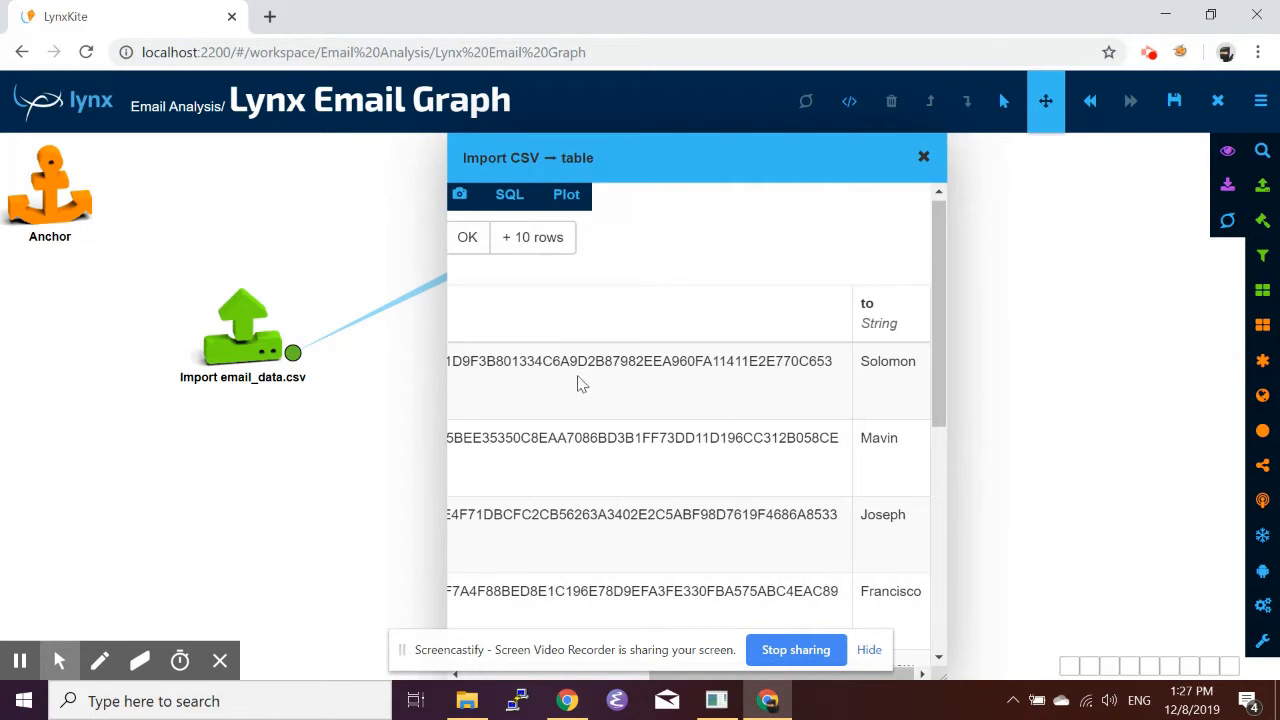
pyautogui.hscroll(-5, 583, 382)
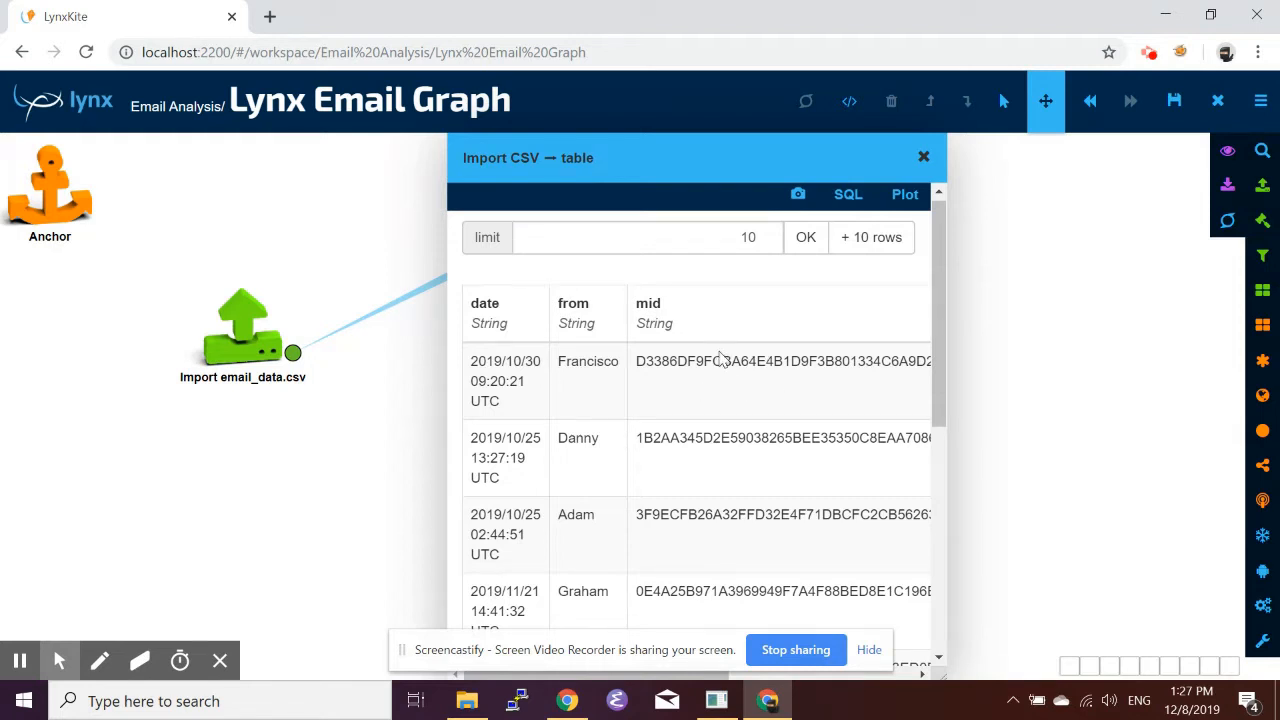
pyautogui.hscroll(4, 740, 378)
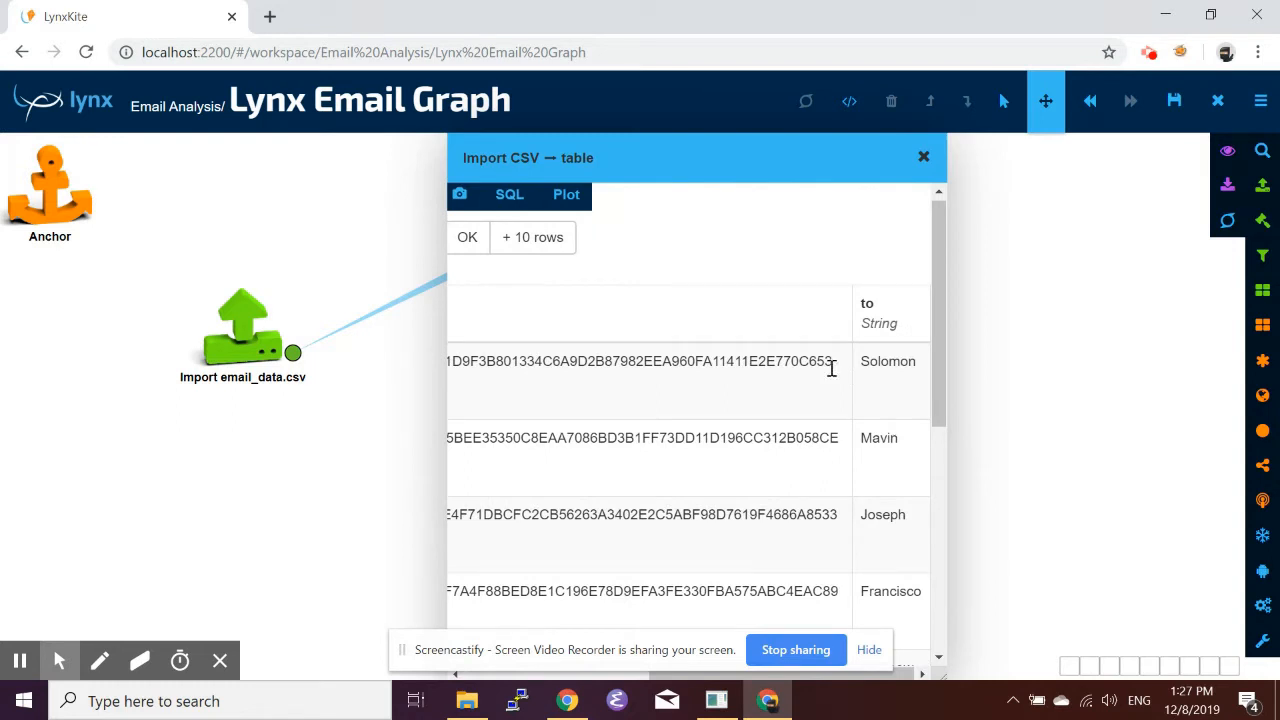
pyautogui.hscroll(-4, 709, 391)
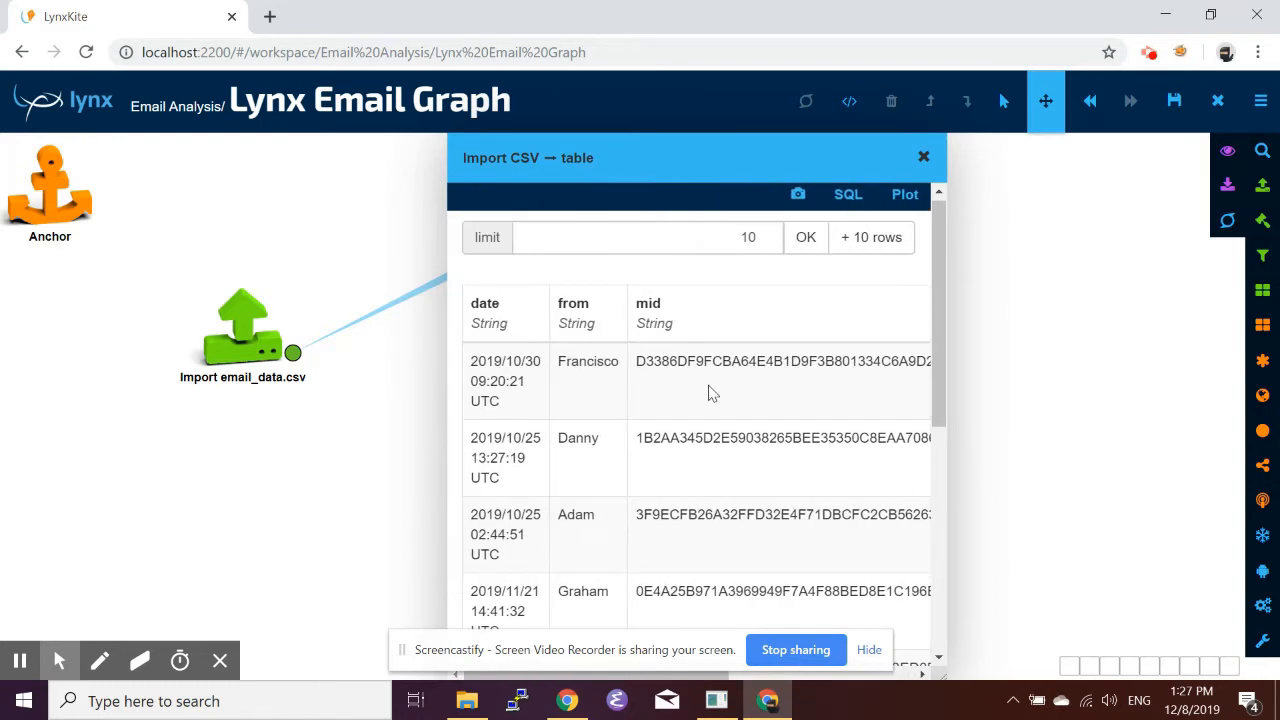
pyautogui.click(922, 156)
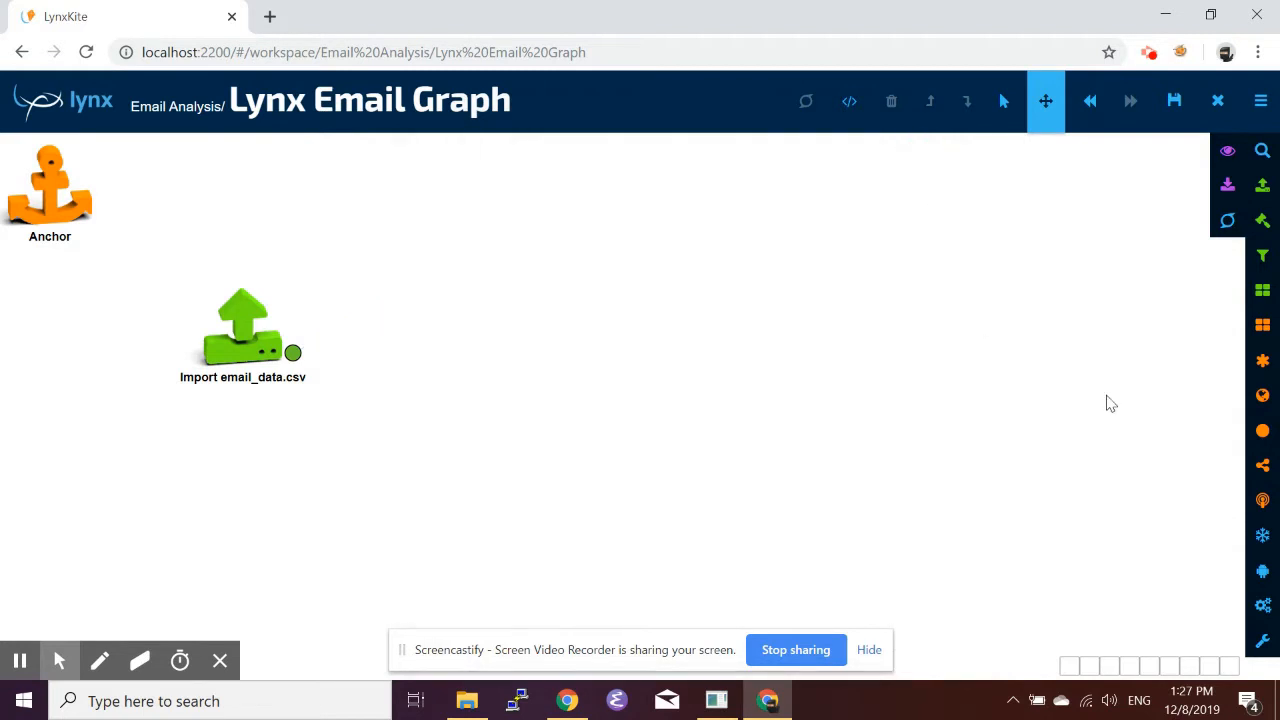
# Add a Use table as graph box after the import, with source ID column from and destination ID column to.
pyautogui.click(1264, 220)
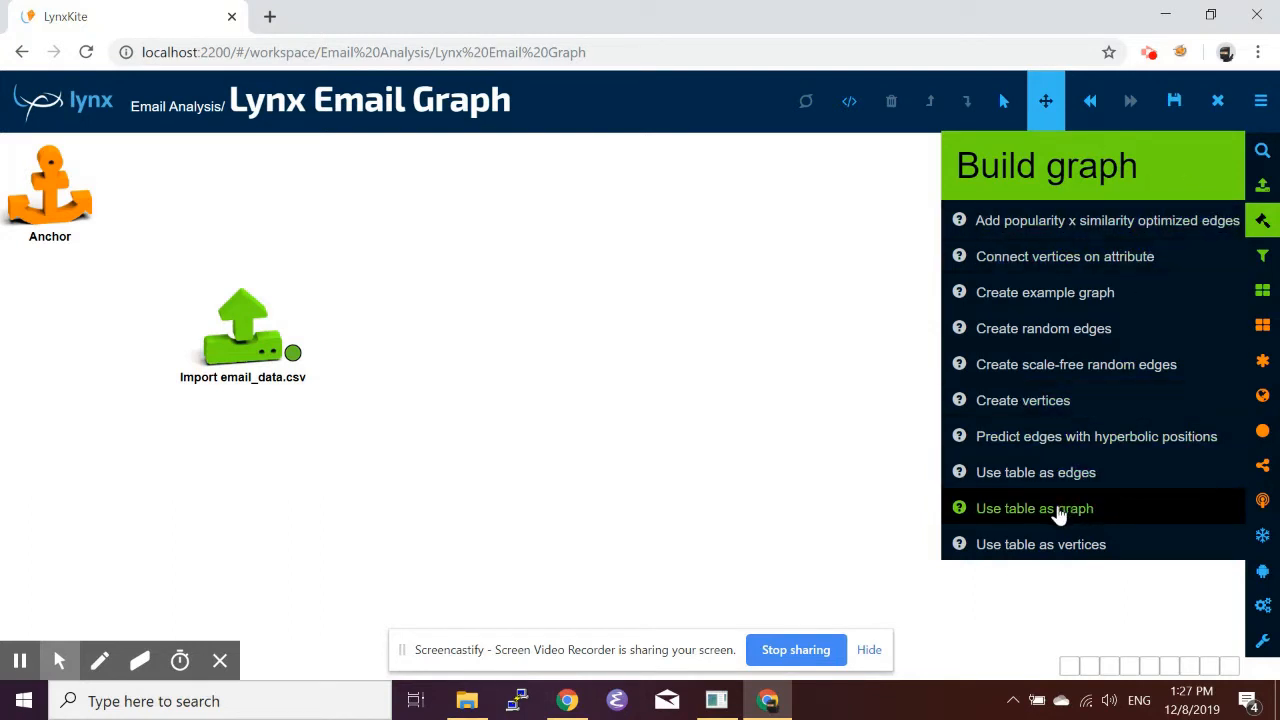
pyautogui.moveTo(1058, 512); pyautogui.dragTo(422, 331)
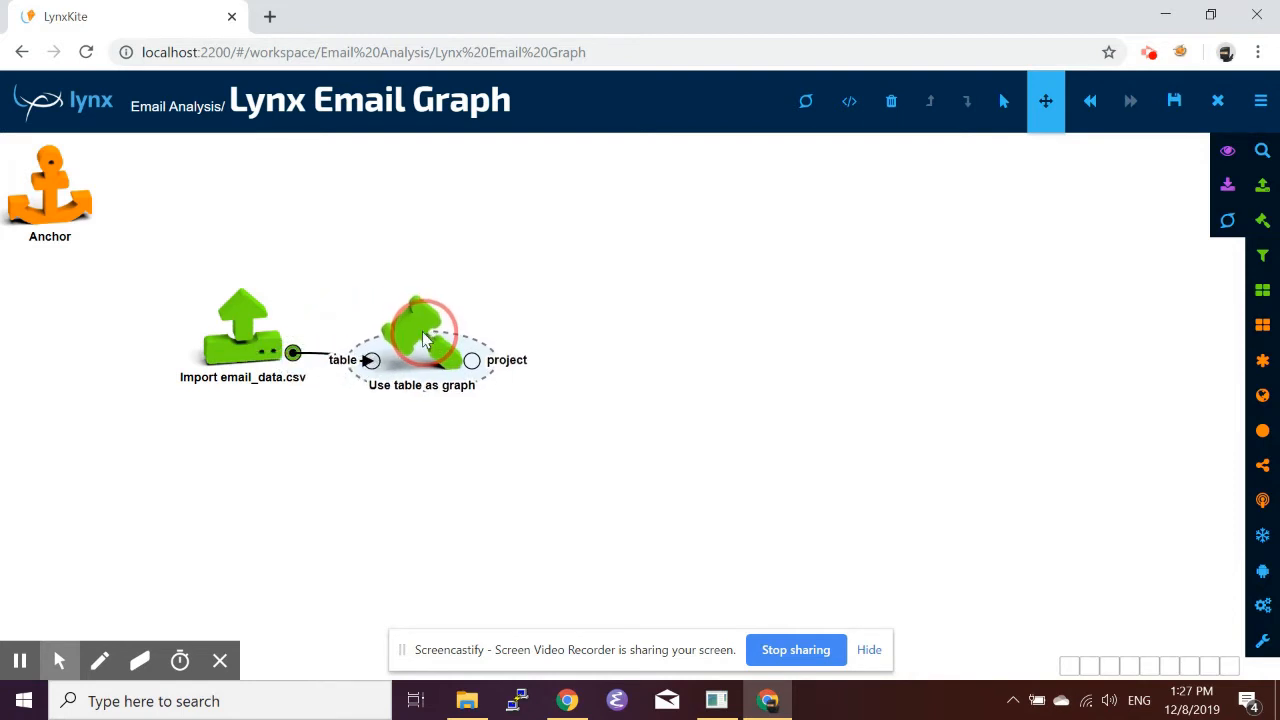
pyautogui.click(407, 338)
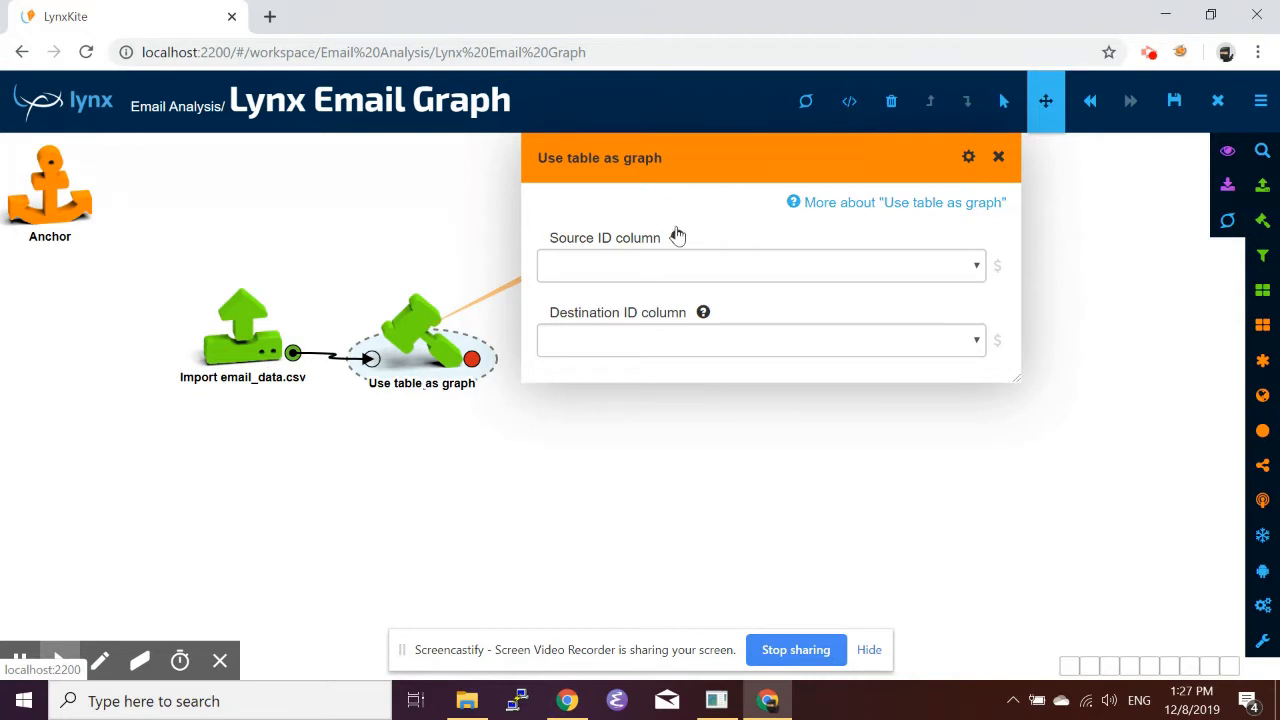
pyautogui.click(703, 279)
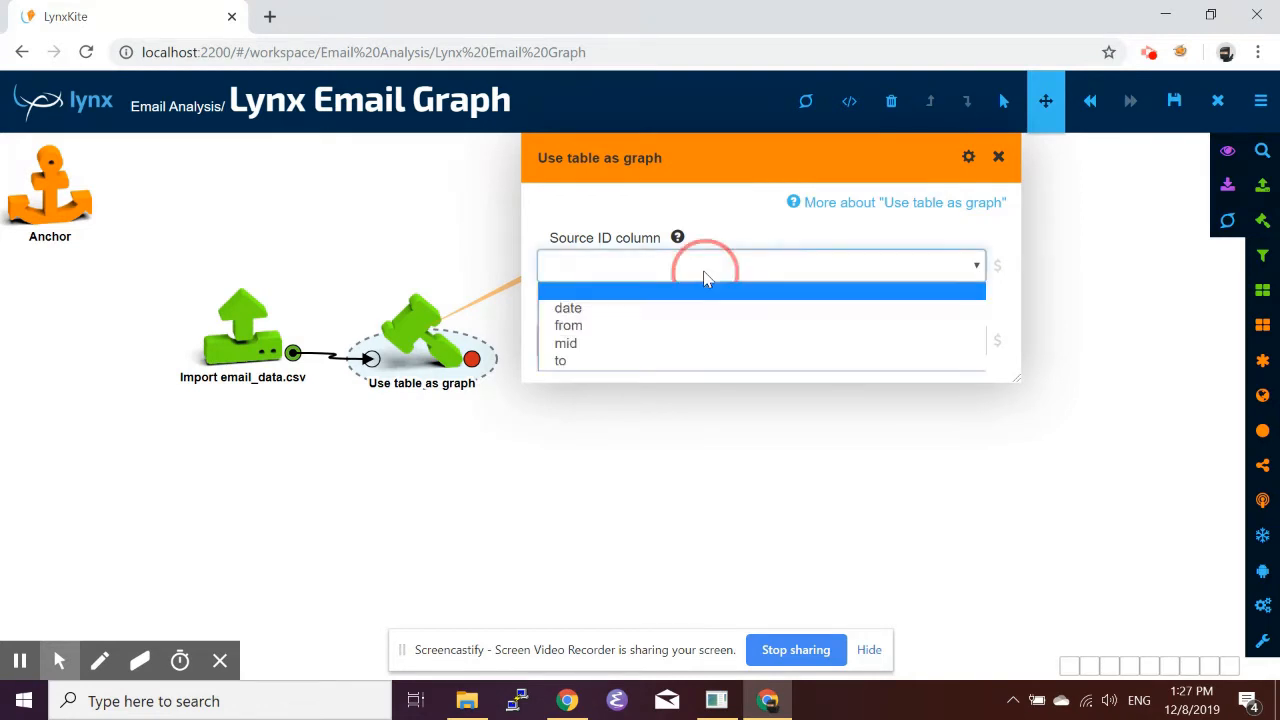
pyautogui.click(597, 334)
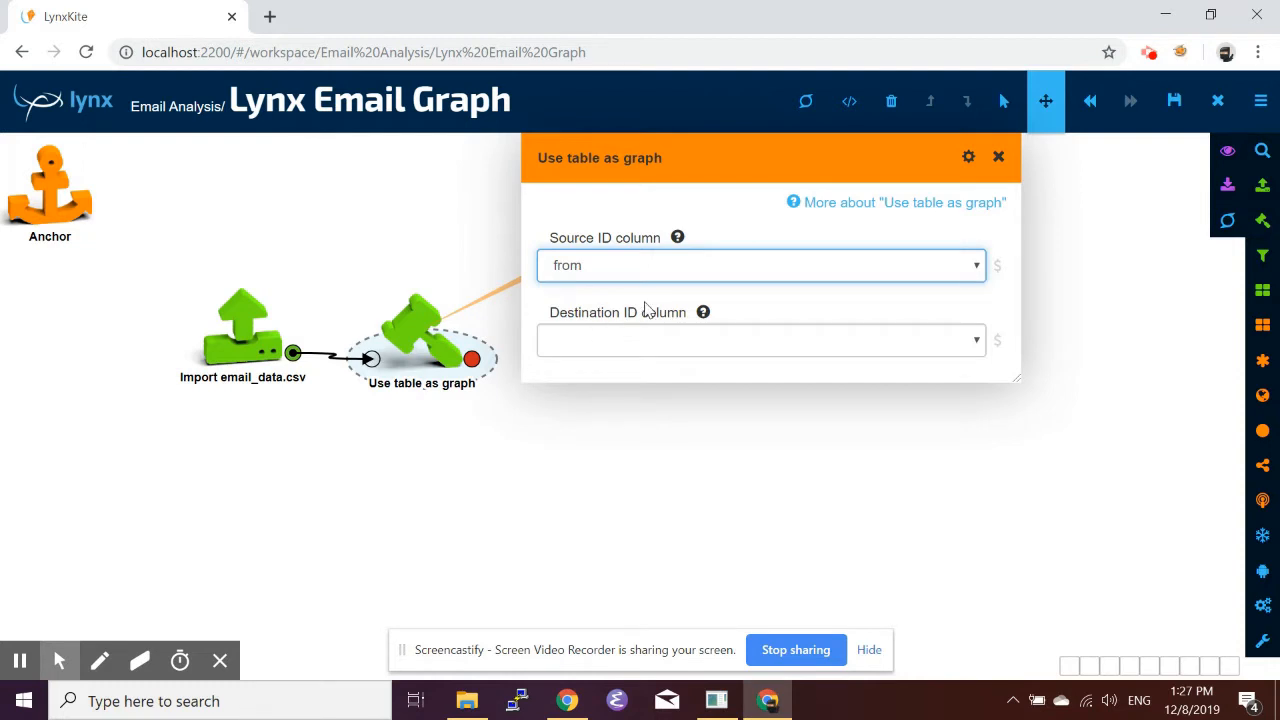
pyautogui.click(613, 347)
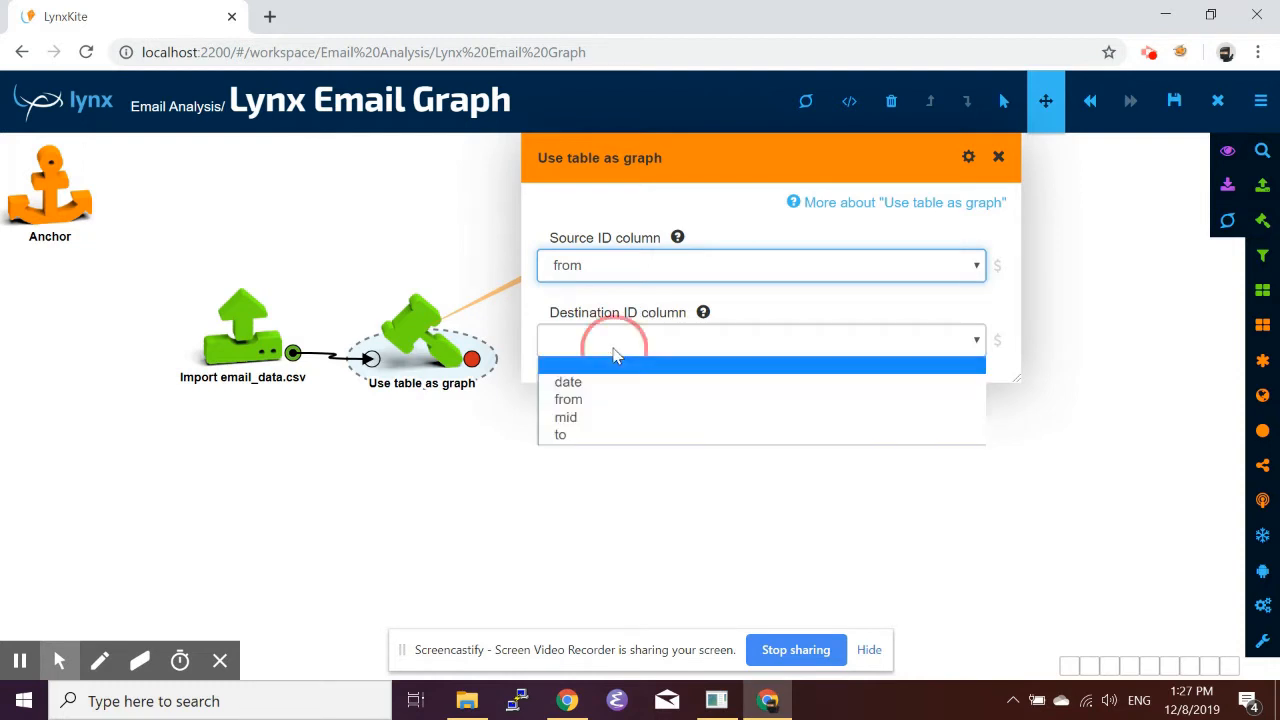
pyautogui.click(585, 440)
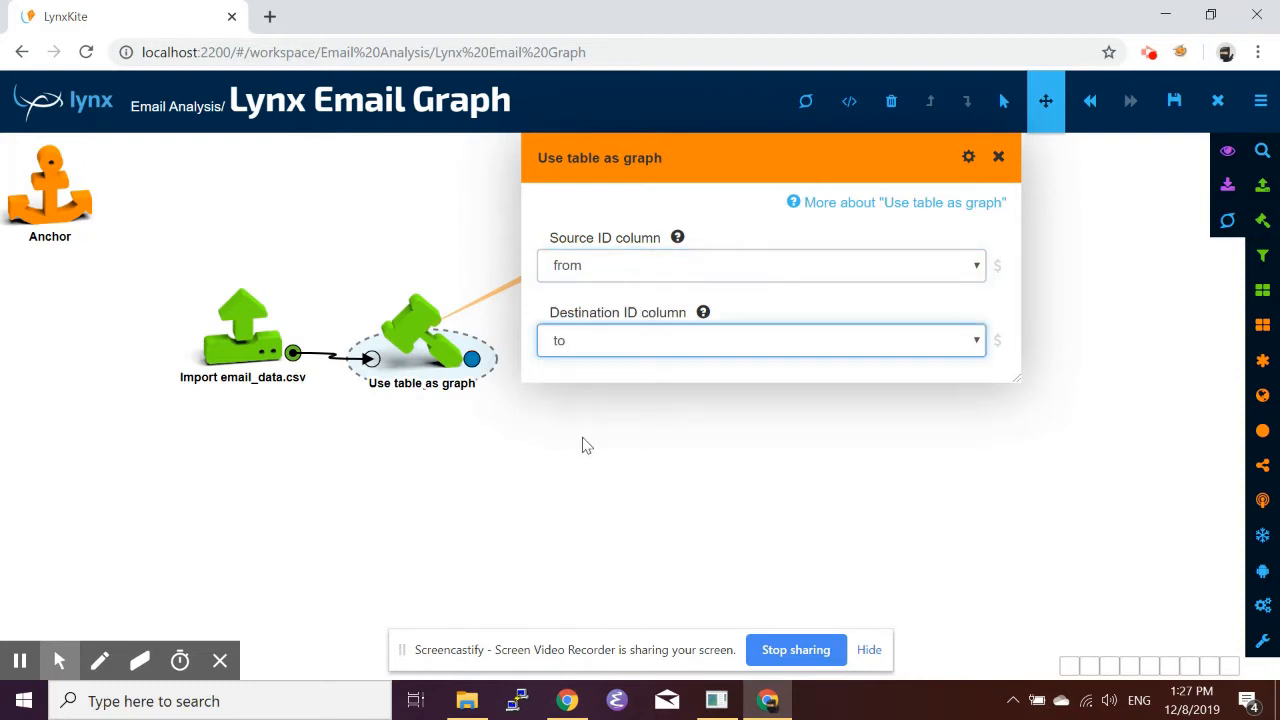
pyautogui.click(997, 157)
# Open the graph box's project output and inspect its vertex and edge attributes.
pyautogui.click(473, 359)
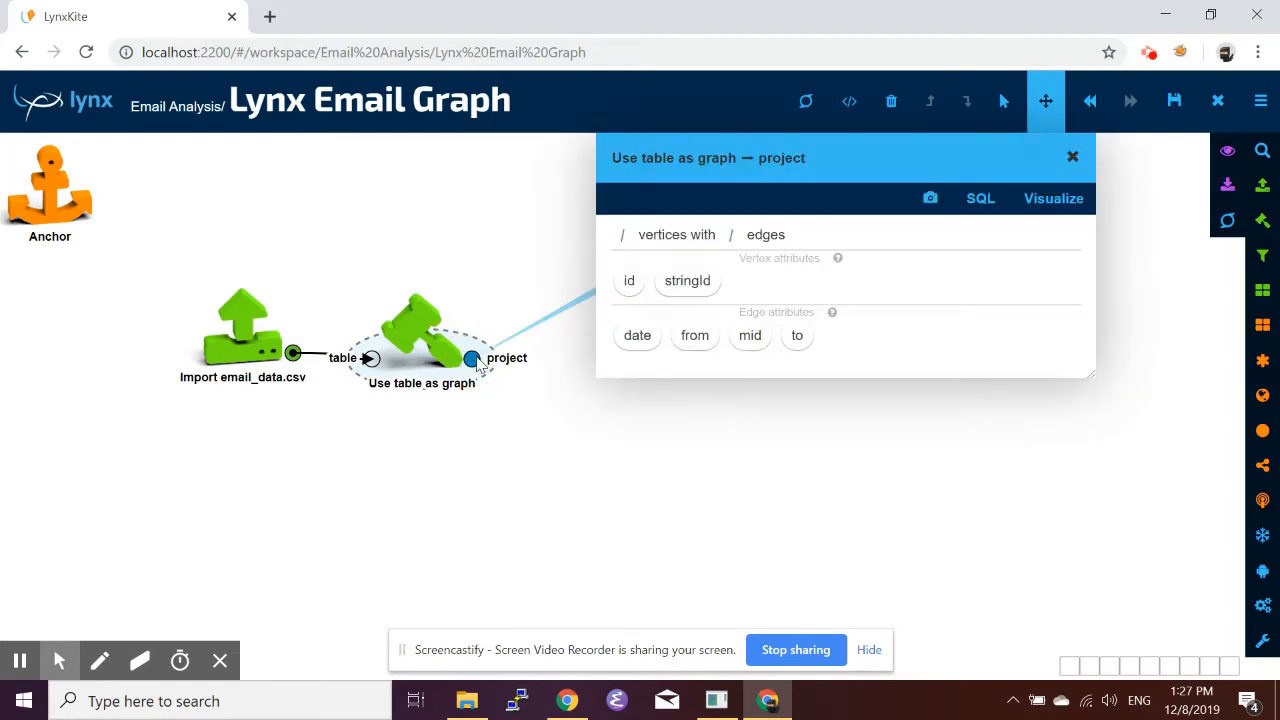
pyautogui.moveTo(854, 177); pyautogui.dragTo(755, 178)
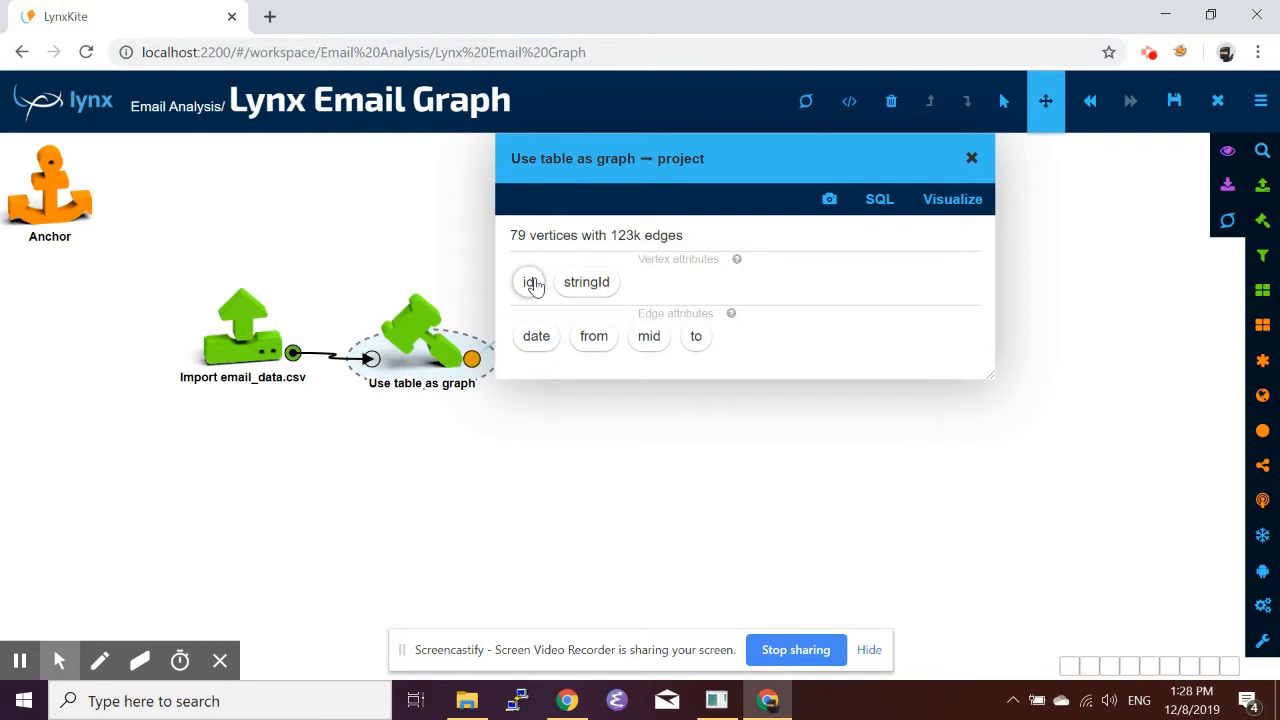
pyautogui.click(596, 285)
pyautogui.click(562, 344)
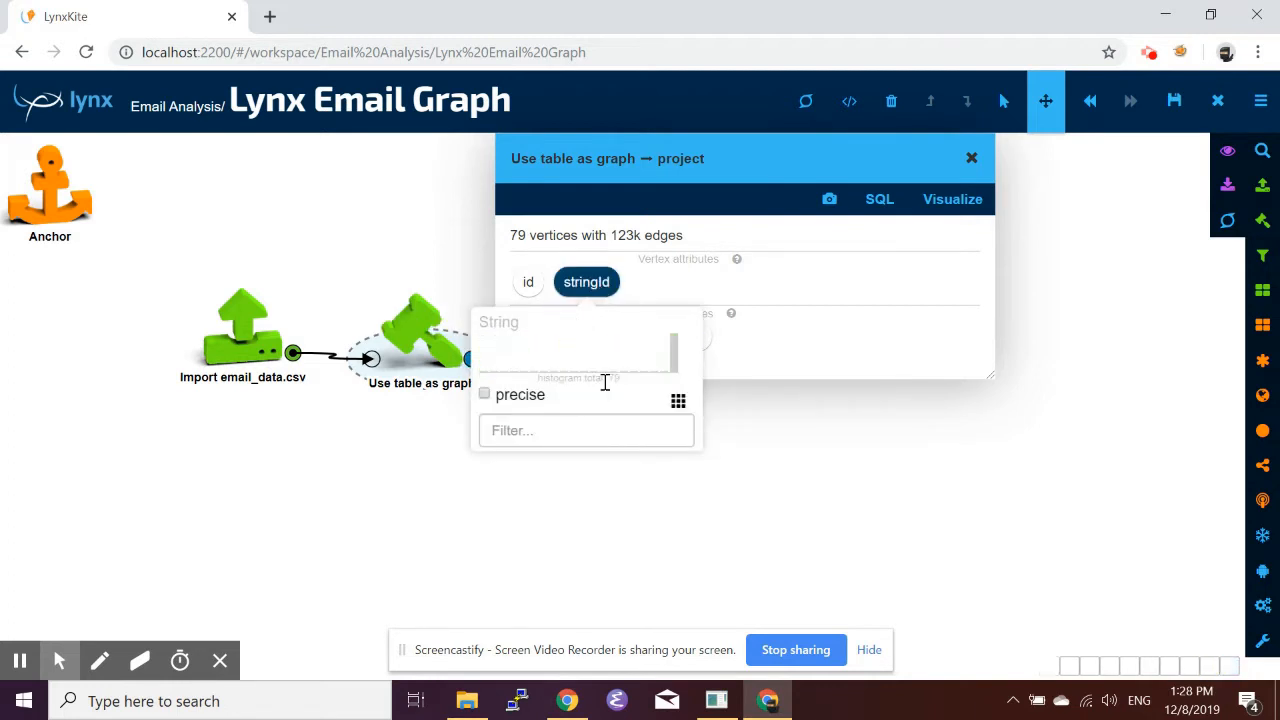
pyautogui.moveTo(555, 357)
pyautogui.click(793, 299)
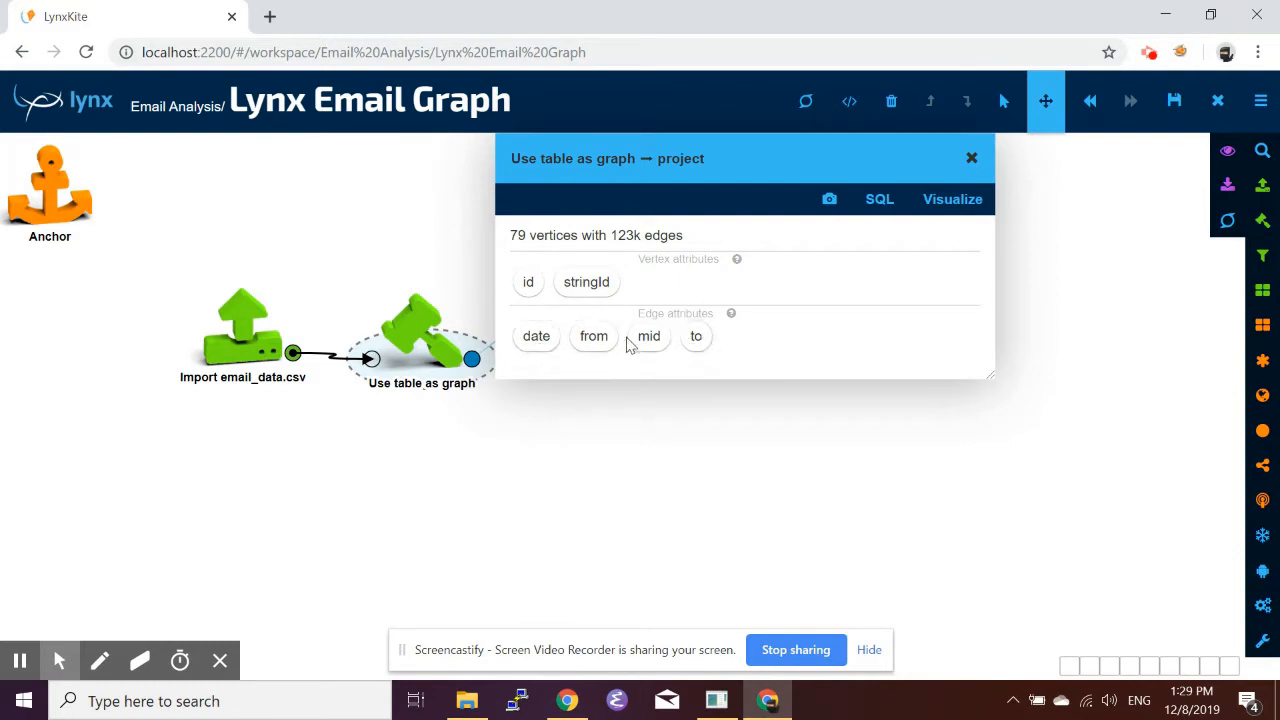
# Review the imported table's columns and the graph project's output again.
pyautogui.click(293, 354)
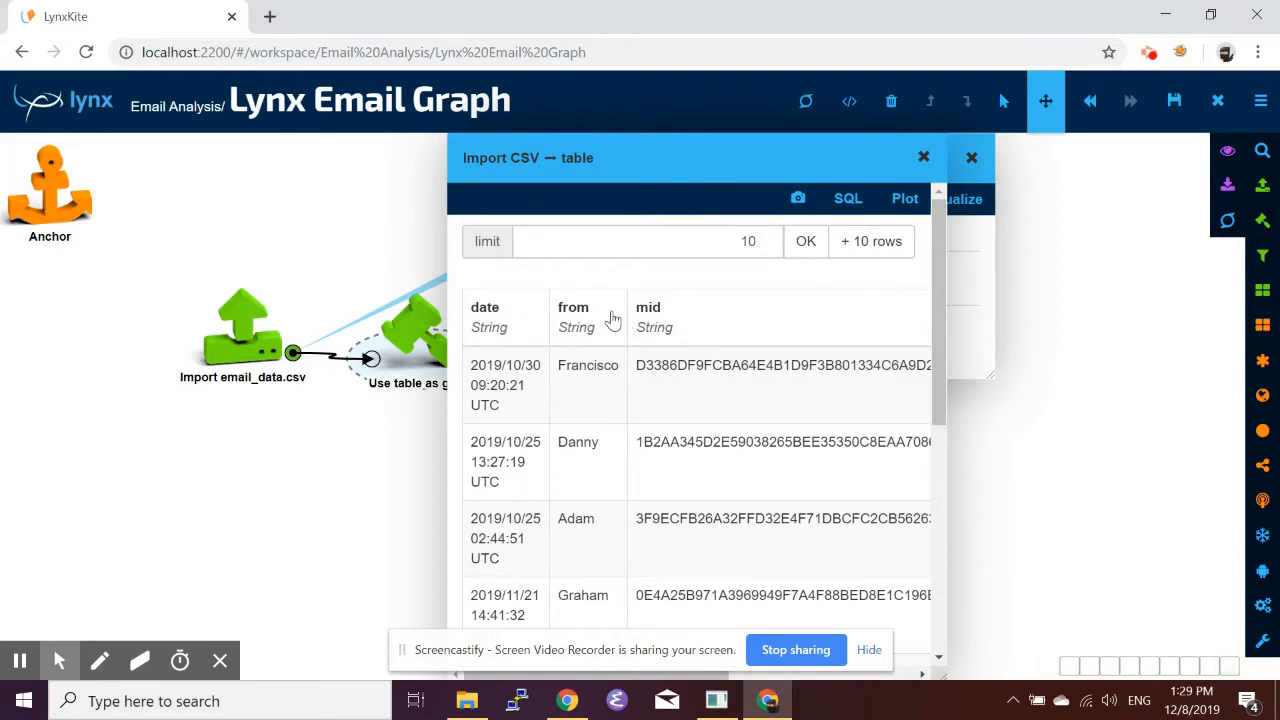
pyautogui.hscroll(5, 726, 320)
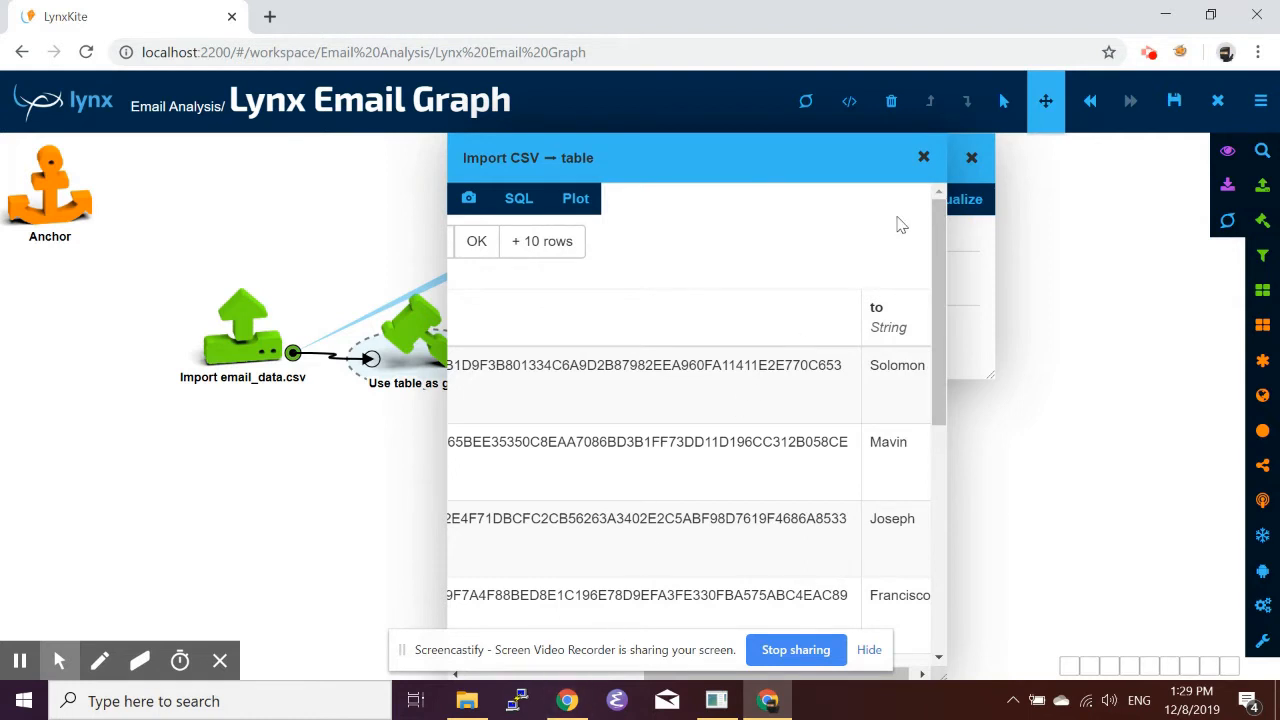
pyautogui.click(922, 157)
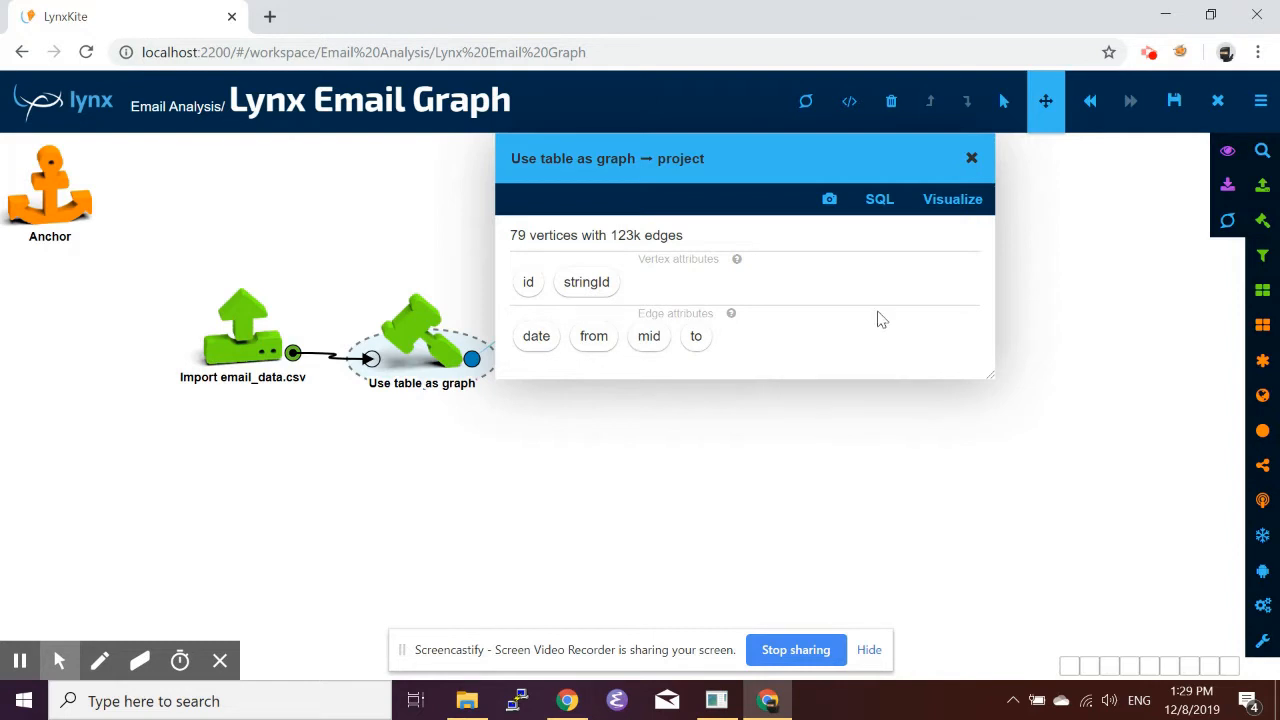
pyautogui.click(971, 158)
pyautogui.click(476, 366)
pyautogui.click(971, 160)
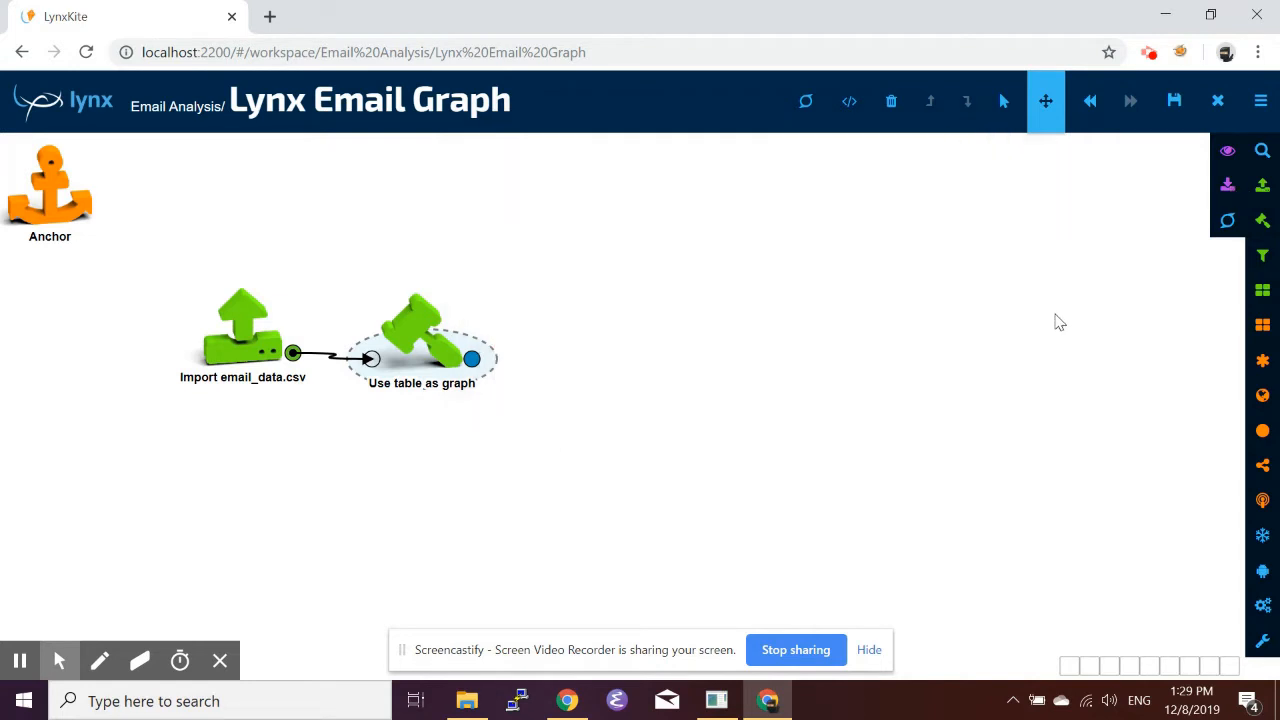
# Add a Merge parallel edges box after the Use table as graph box and aggregate mid with count_distinct.
pyautogui.click(1262, 366)
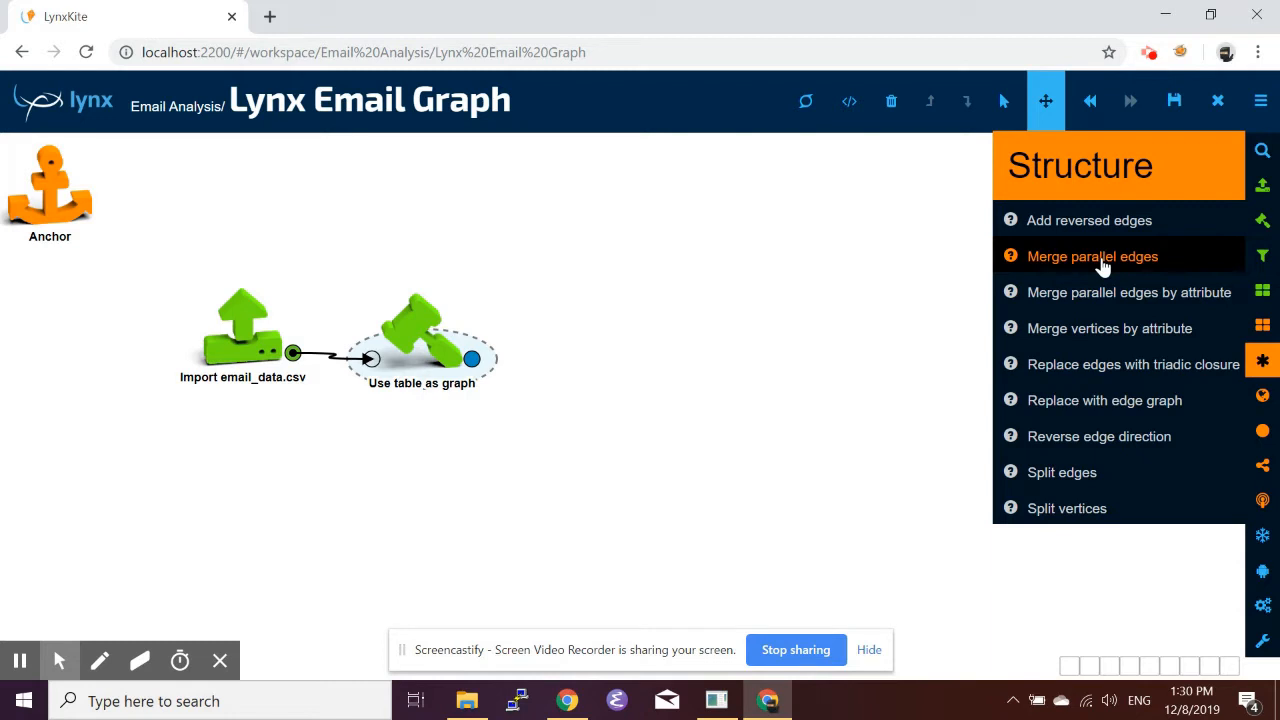
pyautogui.moveTo(1100, 265); pyautogui.dragTo(588, 334)
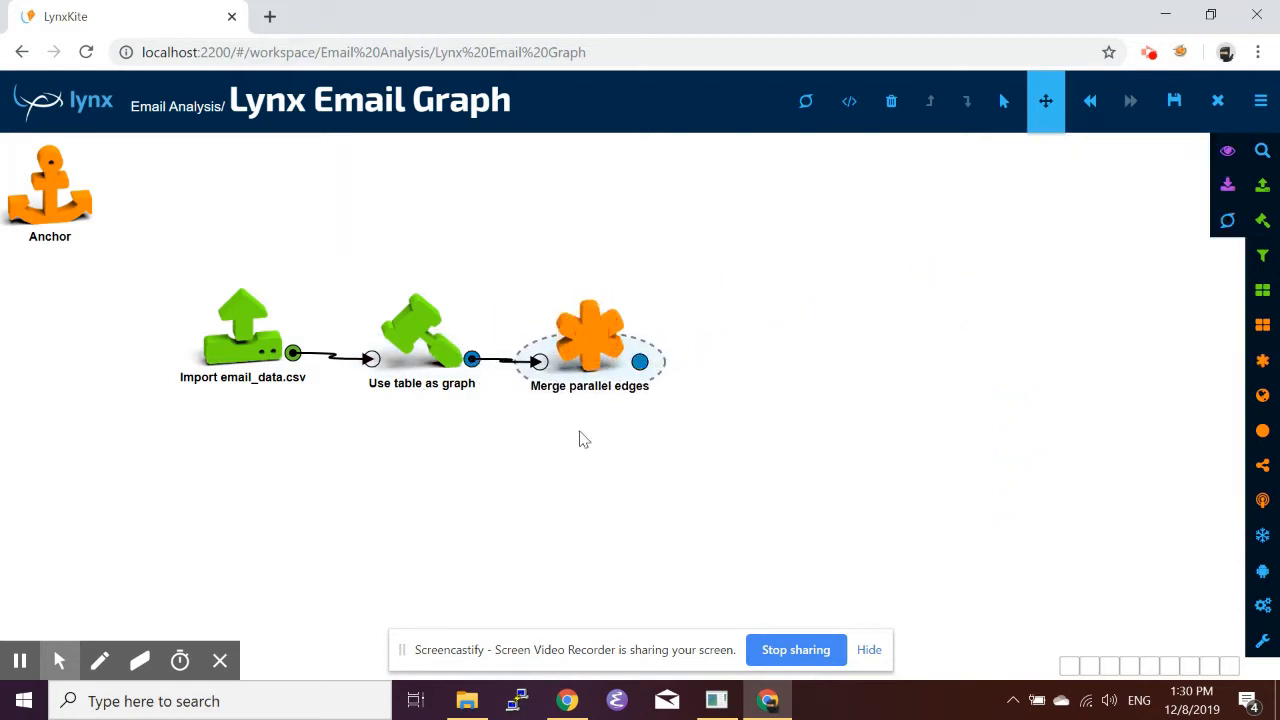
pyautogui.click(588, 345)
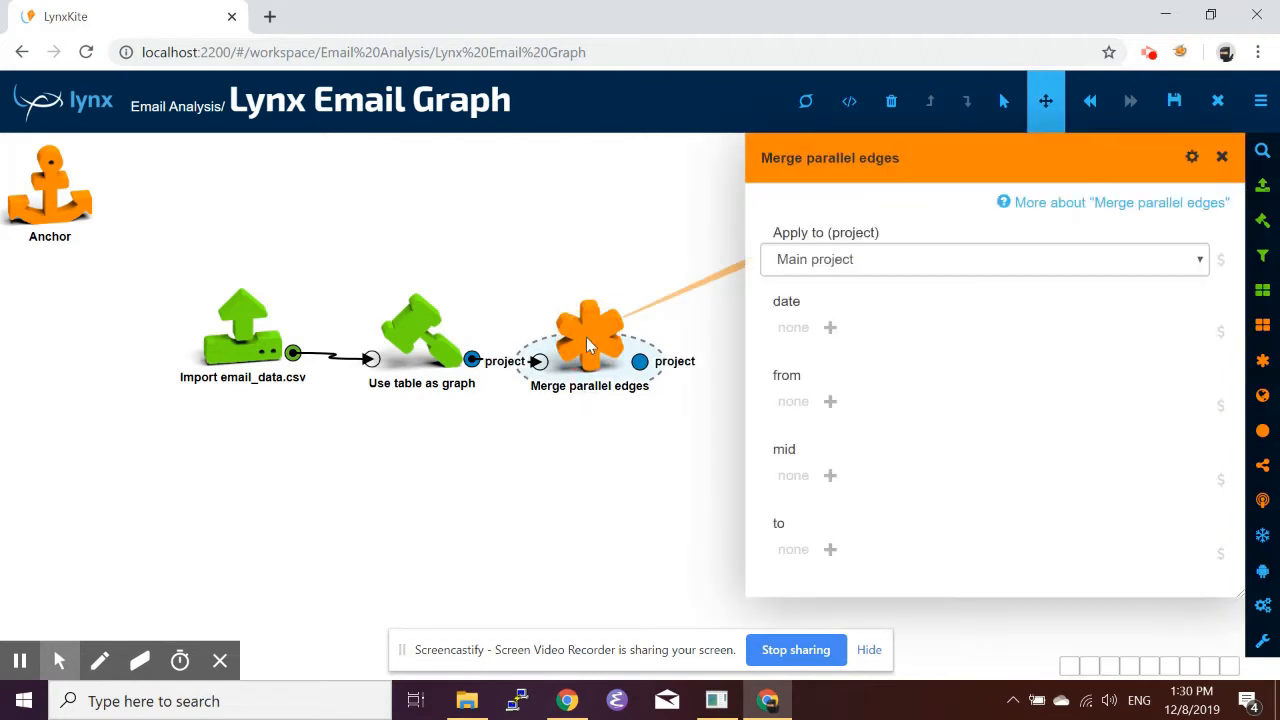
pyautogui.moveTo(1009, 161); pyautogui.dragTo(382, 165)
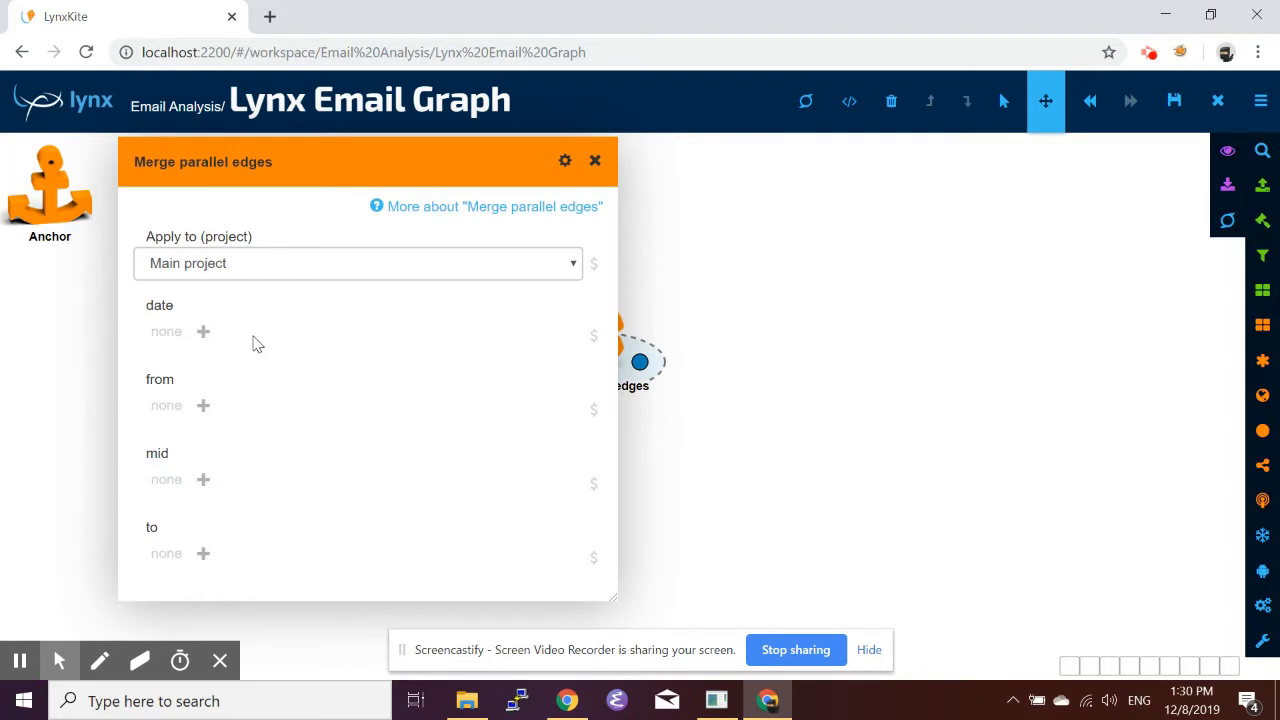
pyautogui.click(204, 481)
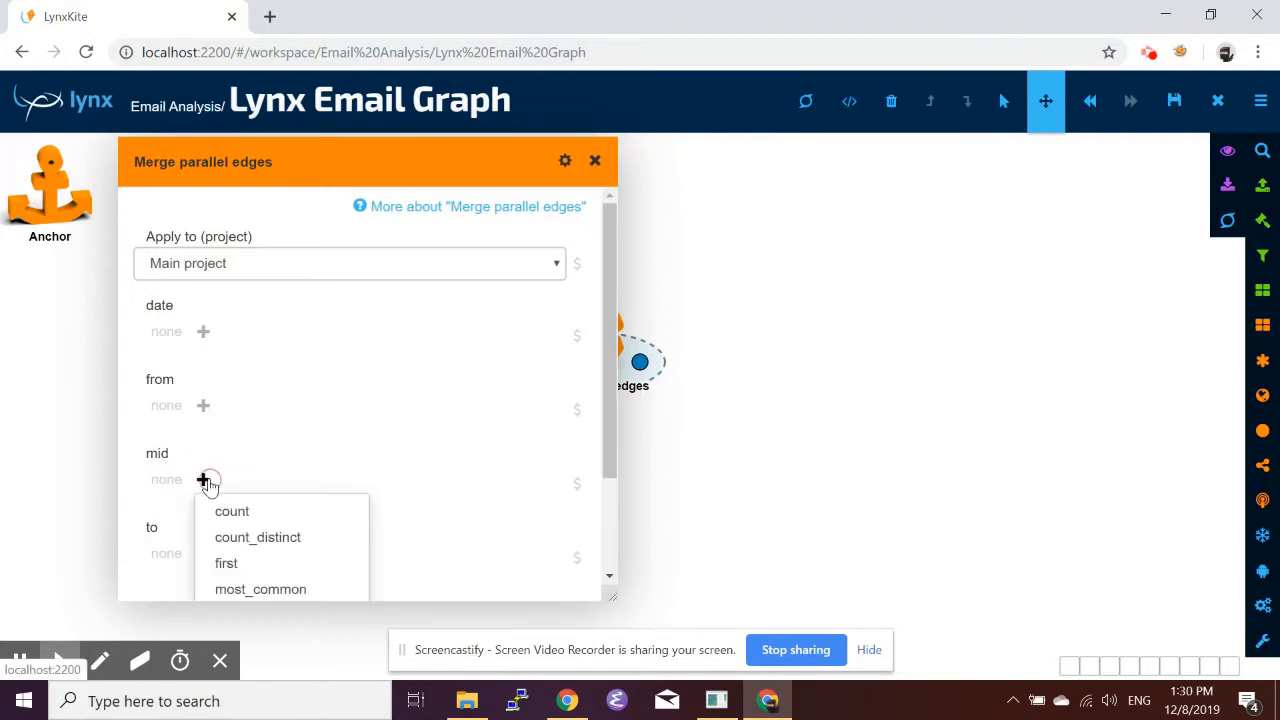
pyautogui.click(283, 540)
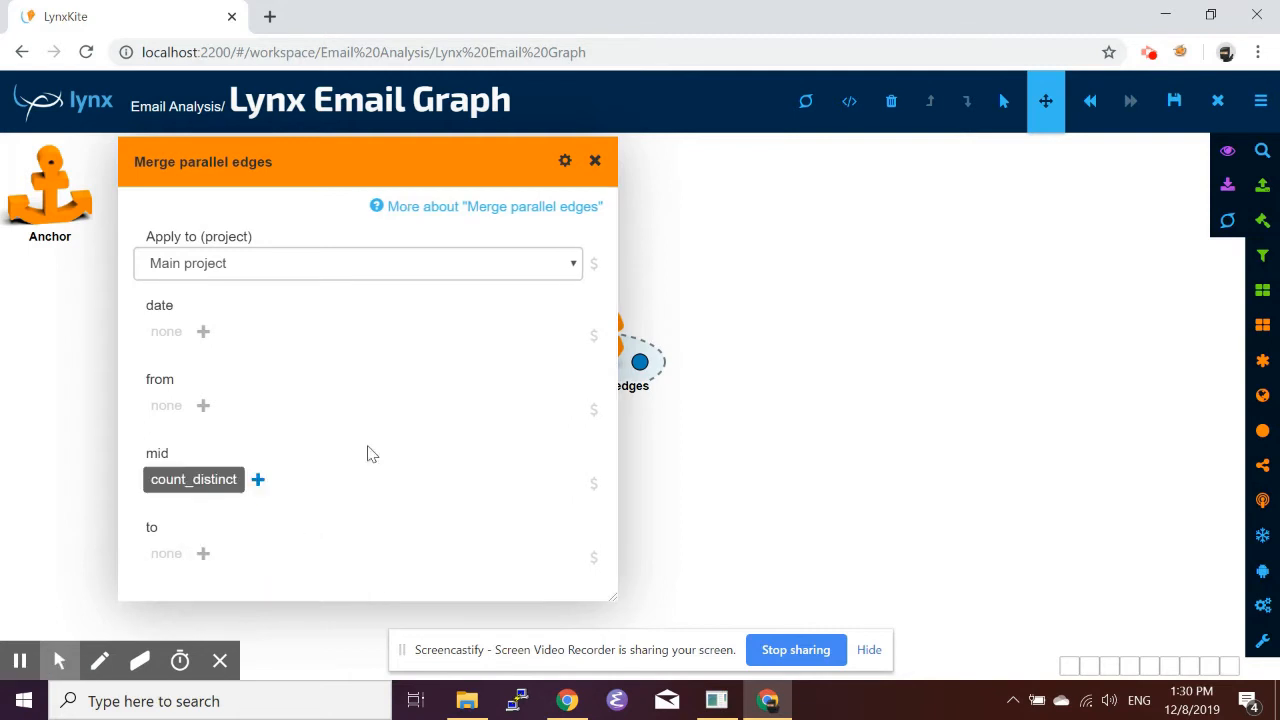
pyautogui.click(595, 160)
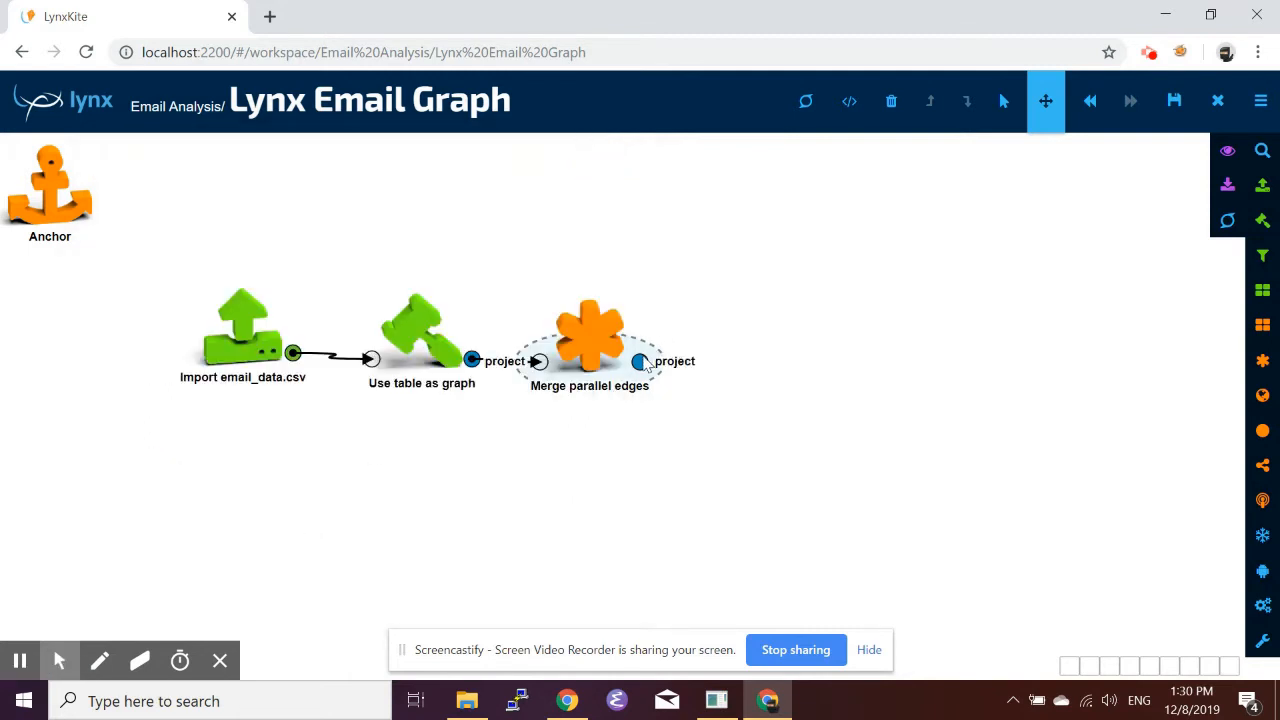
# Open the merged project's output and display its graph visualization.
pyautogui.click(641, 363)
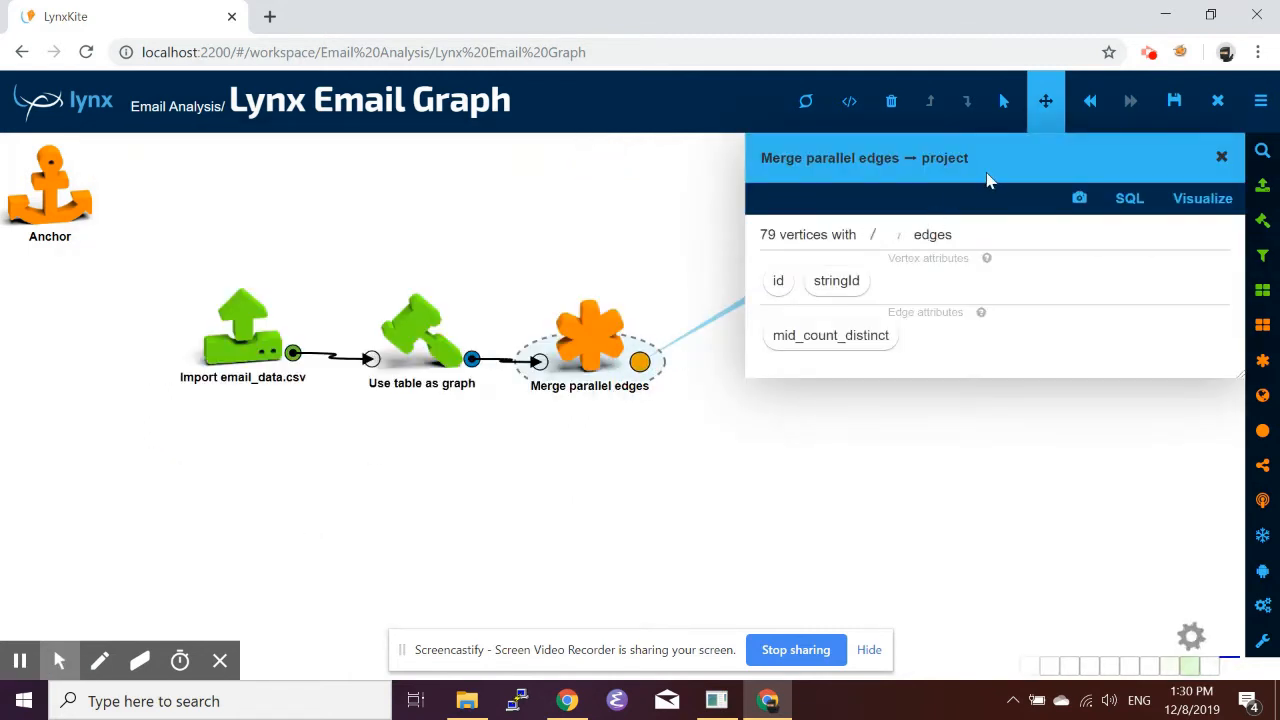
pyautogui.moveTo(988, 182); pyautogui.dragTo(914, 176)
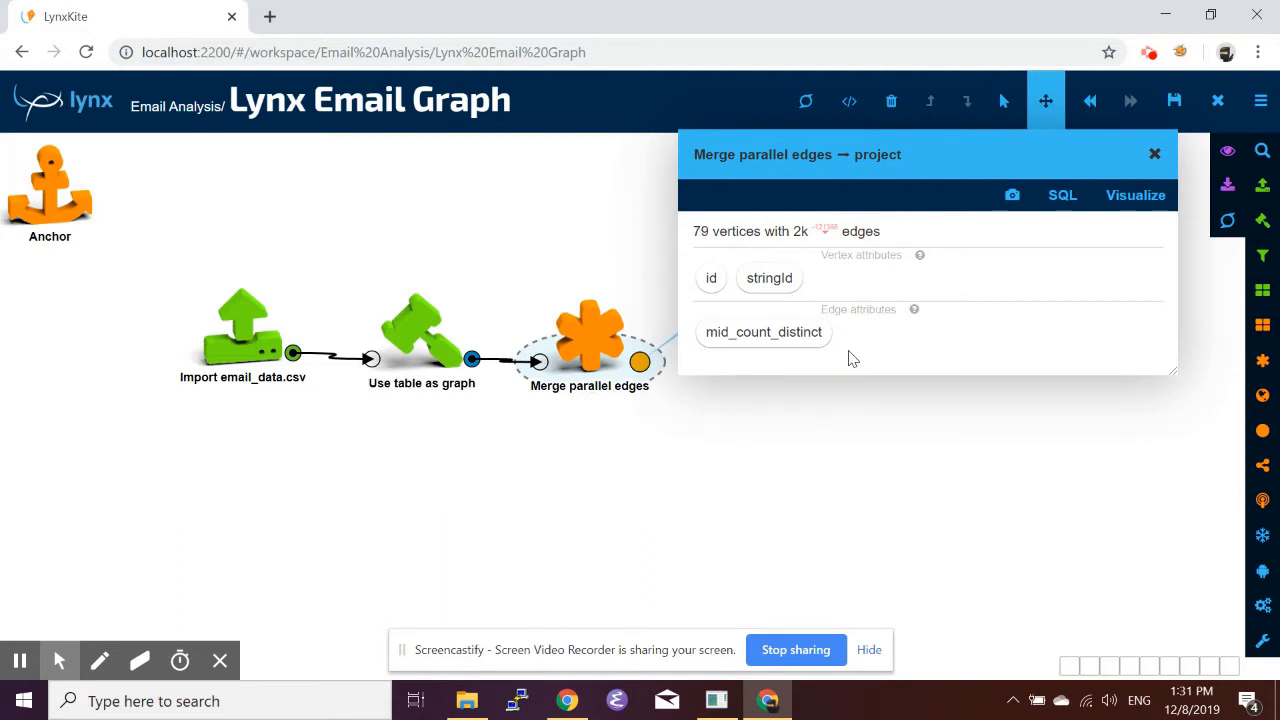
pyautogui.click(1143, 196)
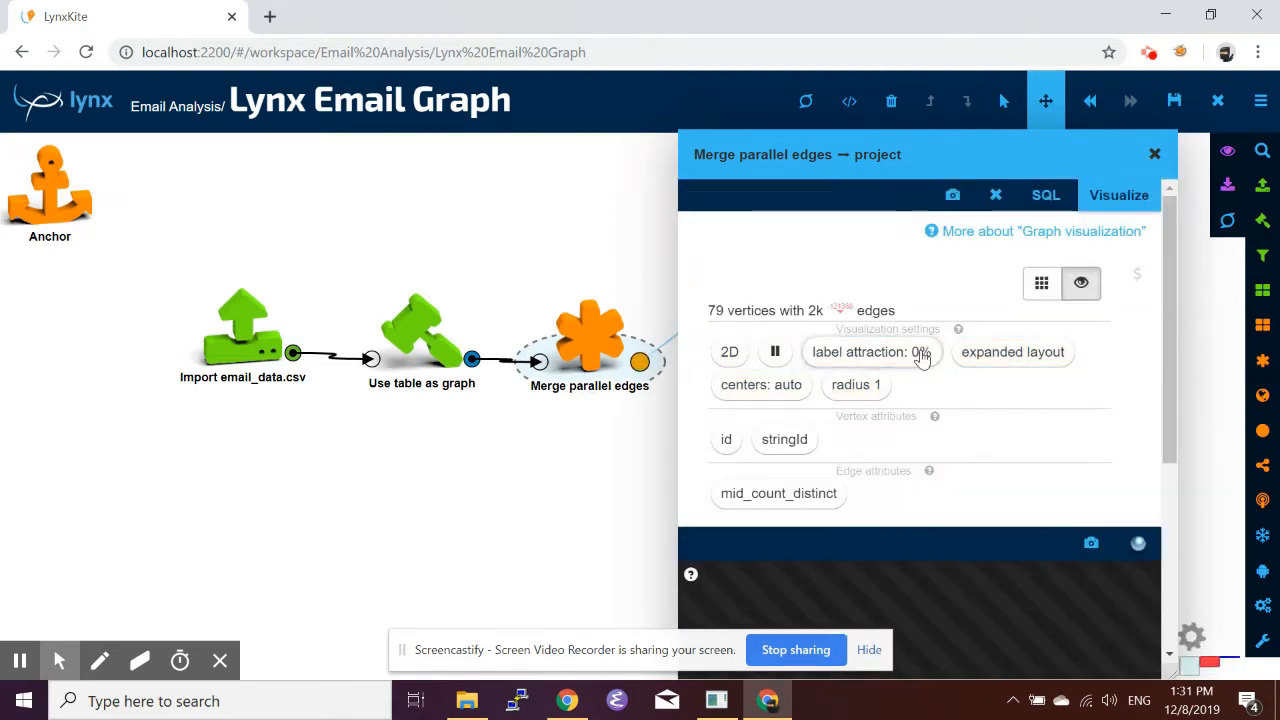
pyautogui.scroll(-2, 953, 426)
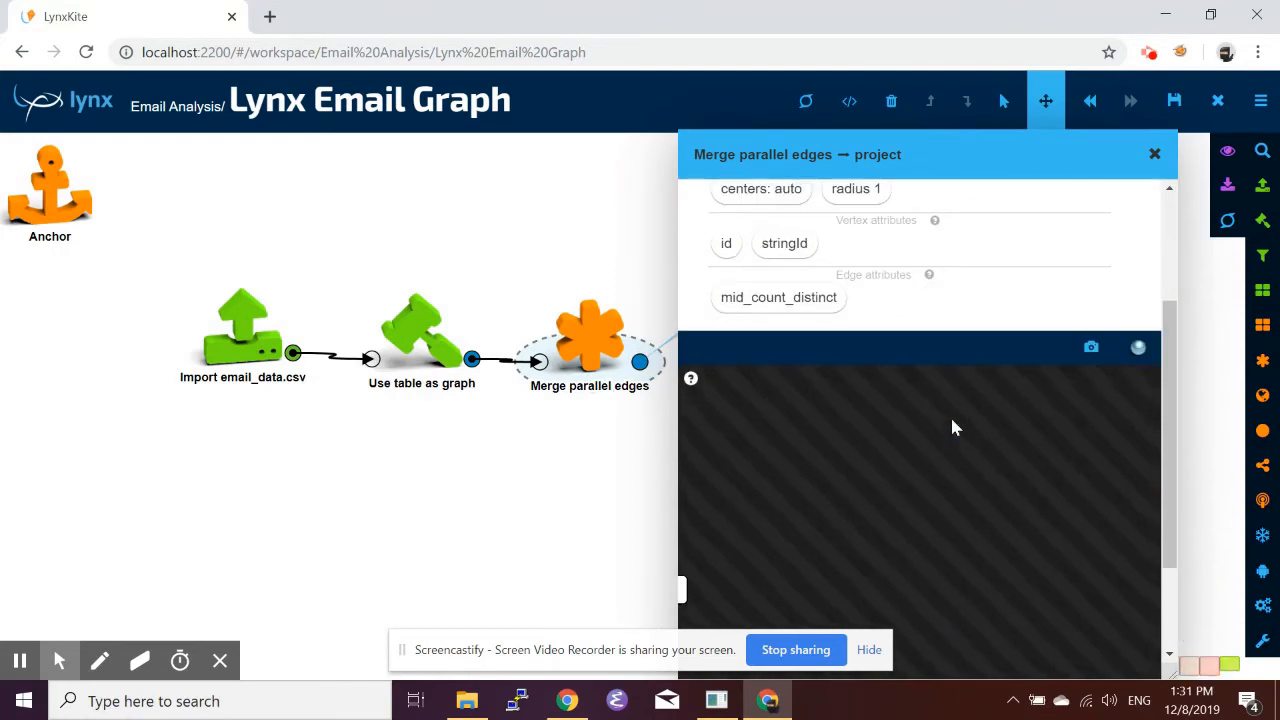
pyautogui.scroll(-1, 953, 428)
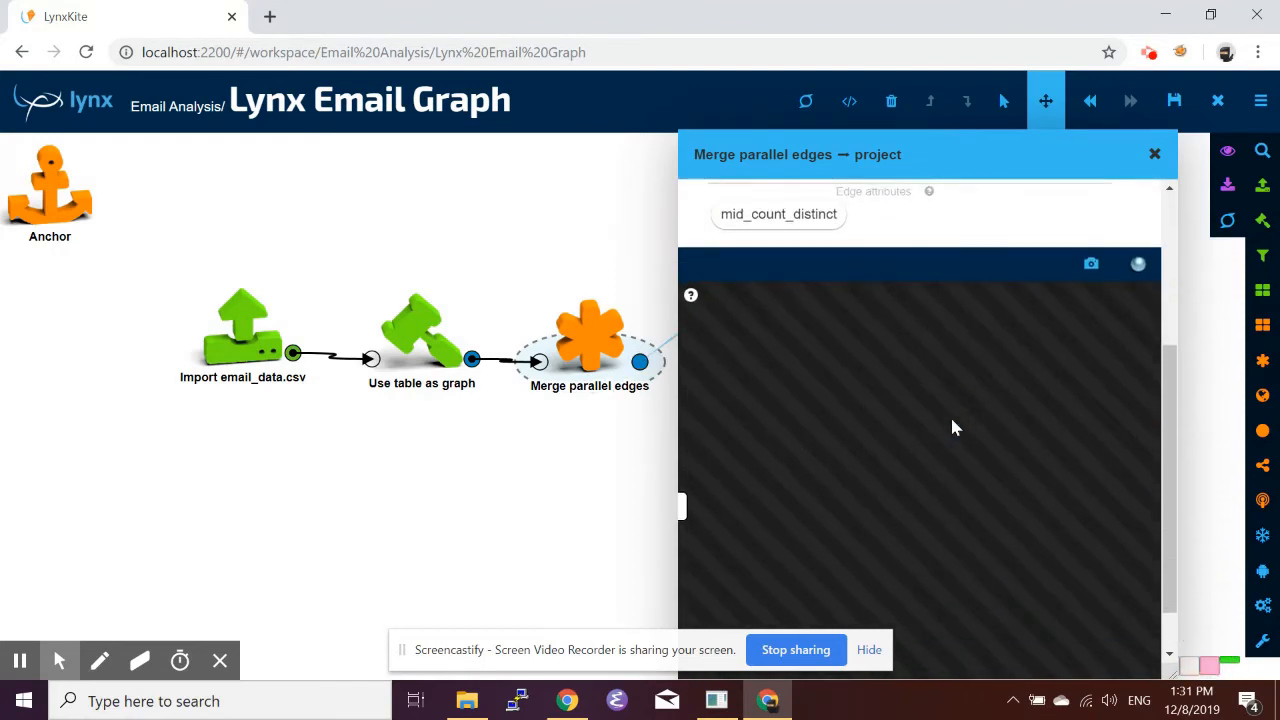
pyautogui.scroll(-1, 952, 427)
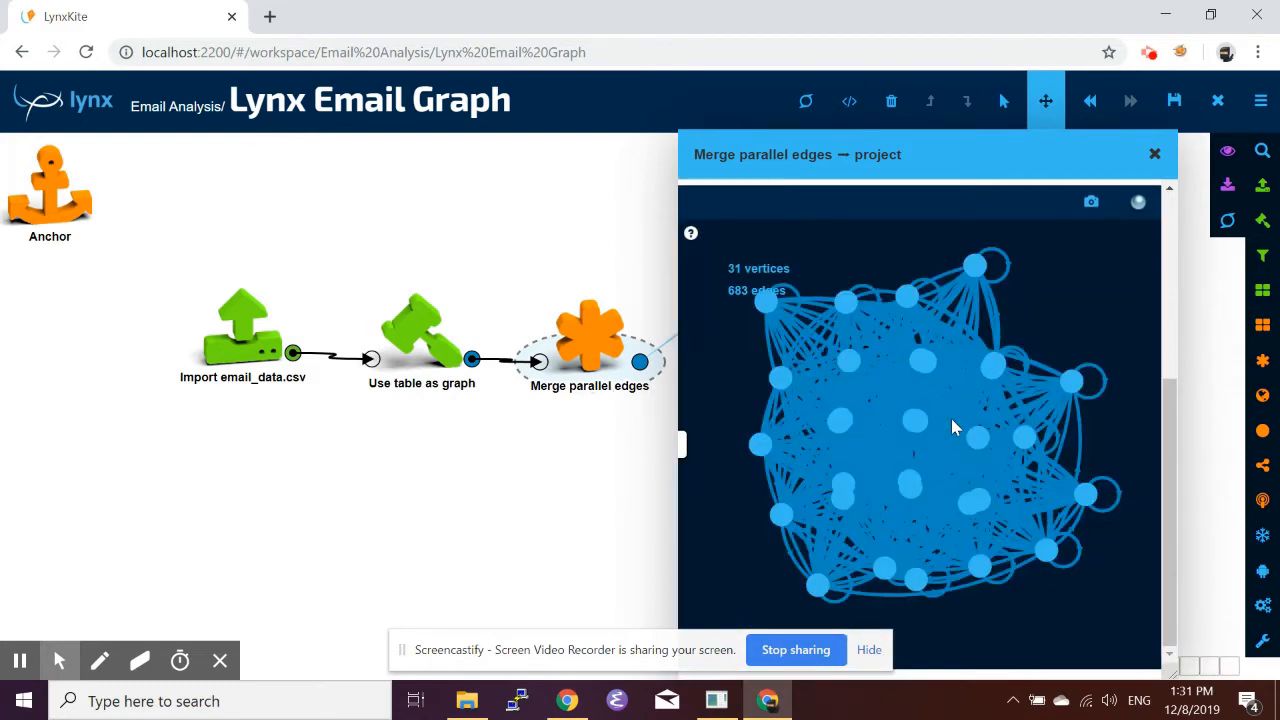
pyautogui.scroll(4, 951, 420)
pyautogui.scroll(-2, 951, 420)
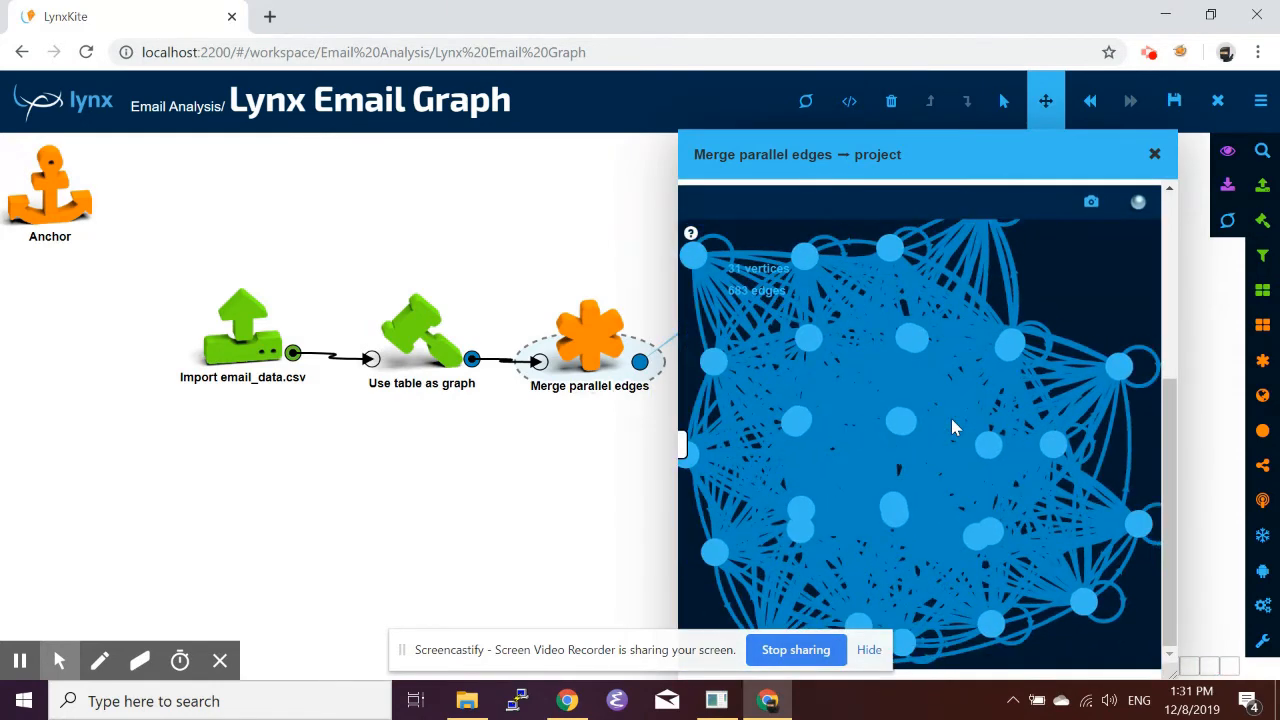
pyautogui.click(1174, 460)
pyautogui.moveTo(1174, 462); pyautogui.dragTo(1163, 284)
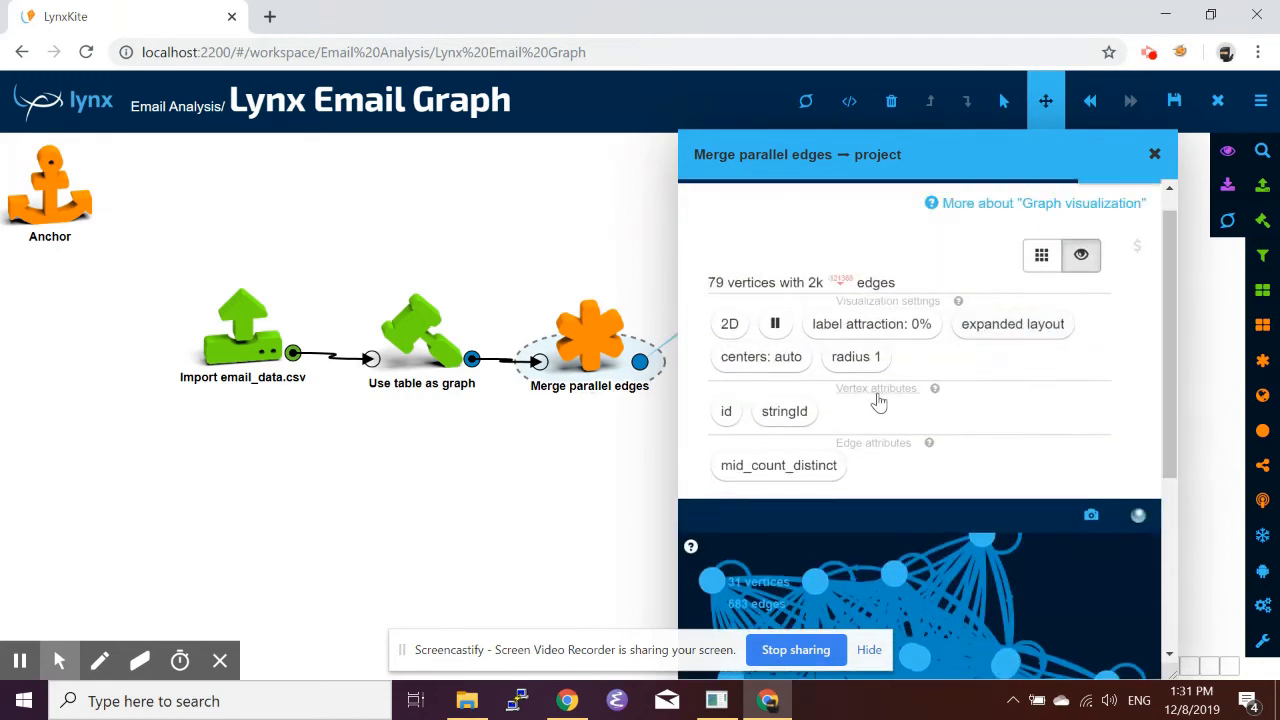
# Label the visualized vertices by stringId and inspect the labelled graph.
pyautogui.click(785, 418)
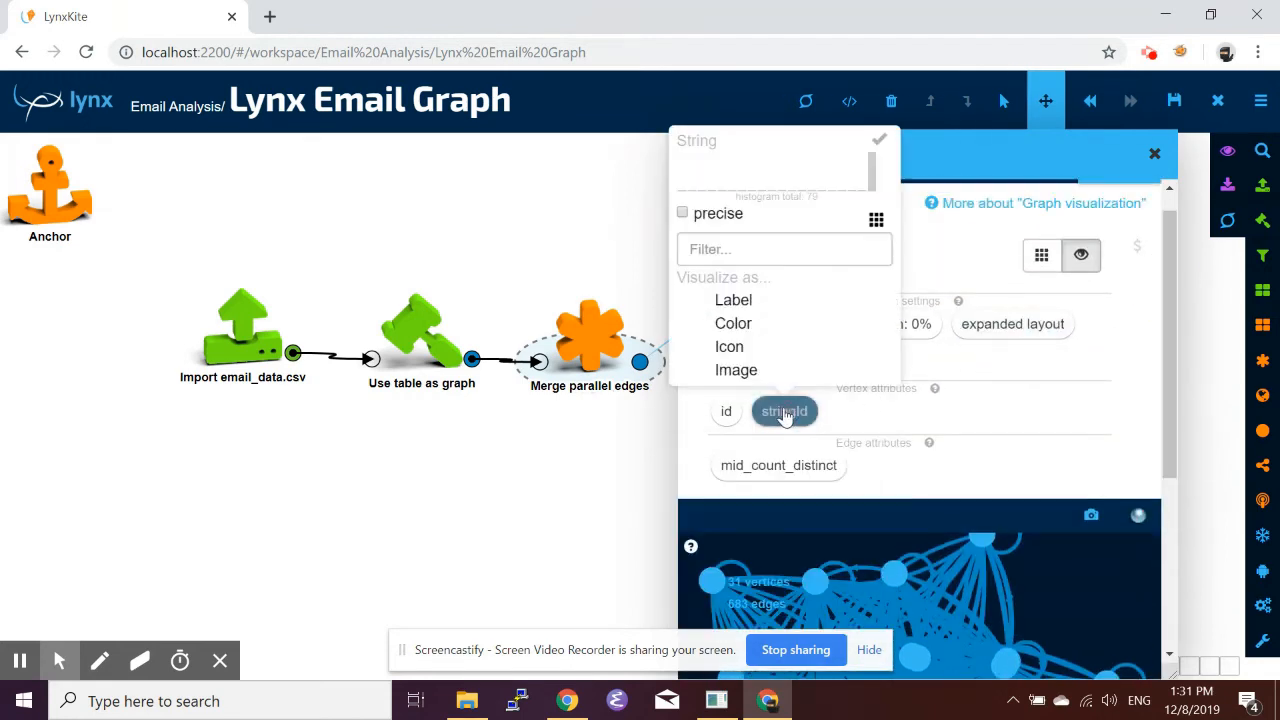
pyautogui.click(765, 312)
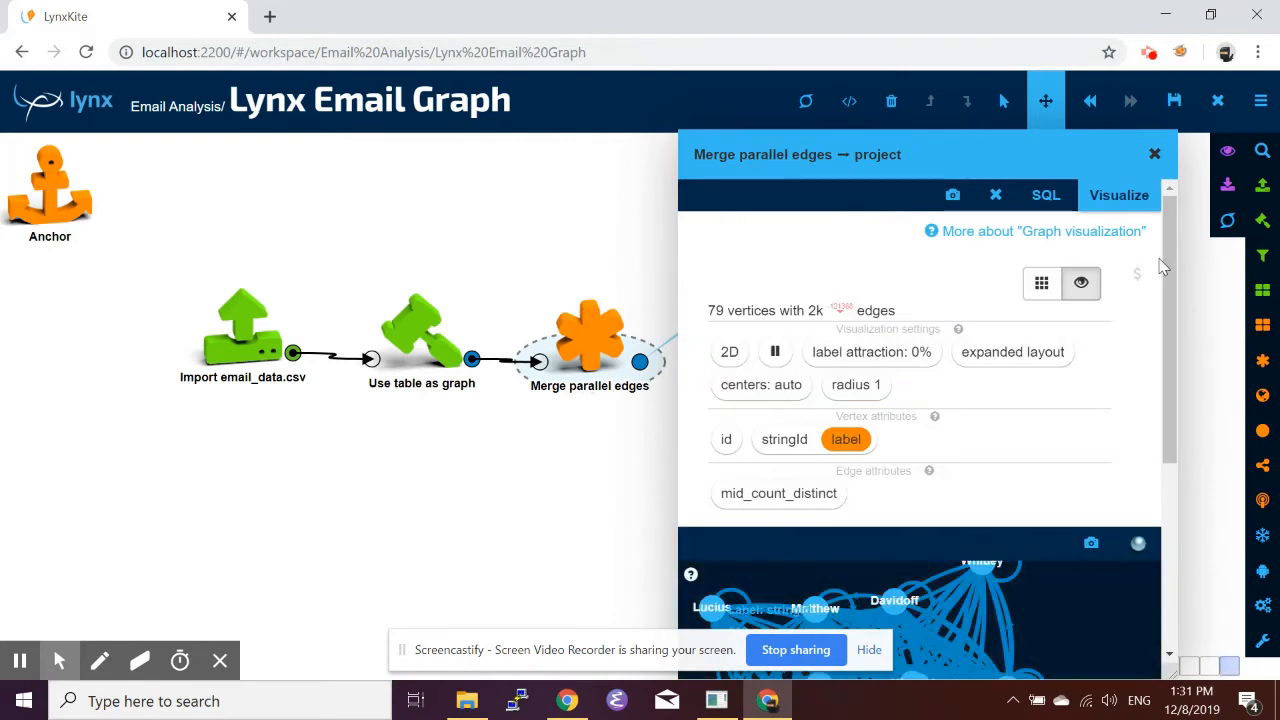
pyautogui.moveTo(1166, 258); pyautogui.dragTo(1180, 475)
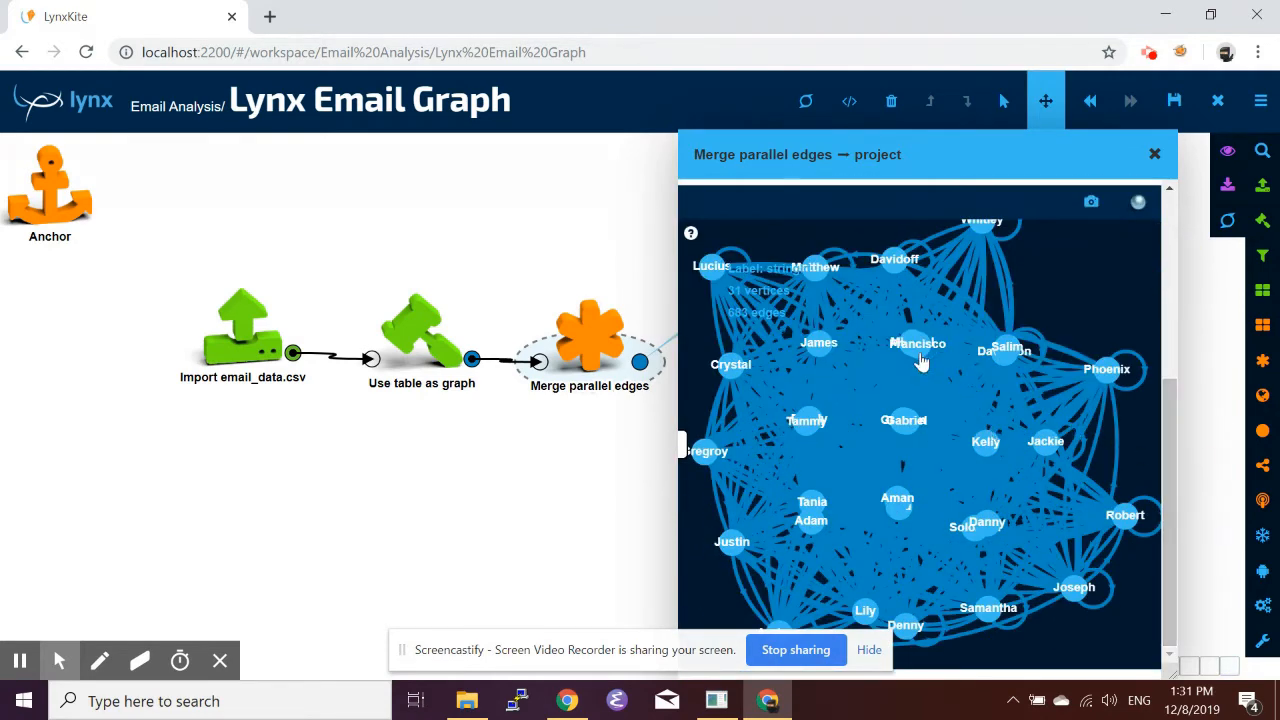
pyautogui.moveTo(919, 350); pyautogui.dragTo(937, 398)
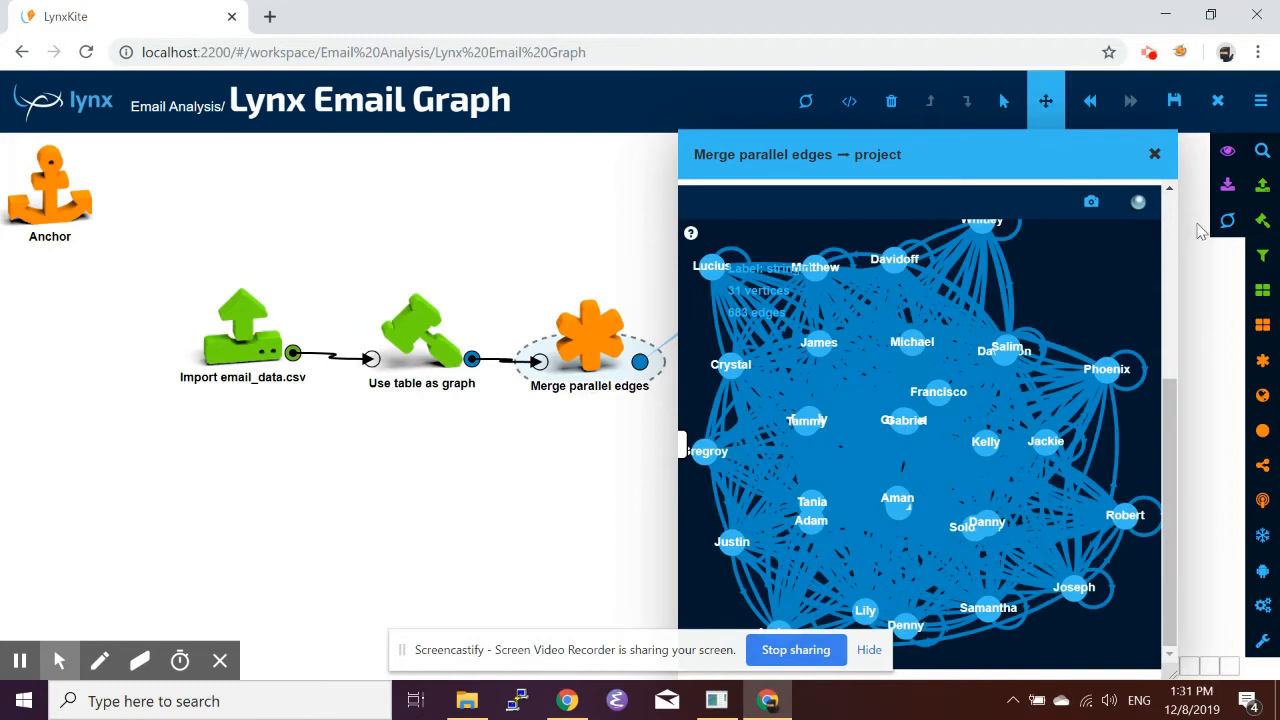
pyautogui.click(1152, 160)
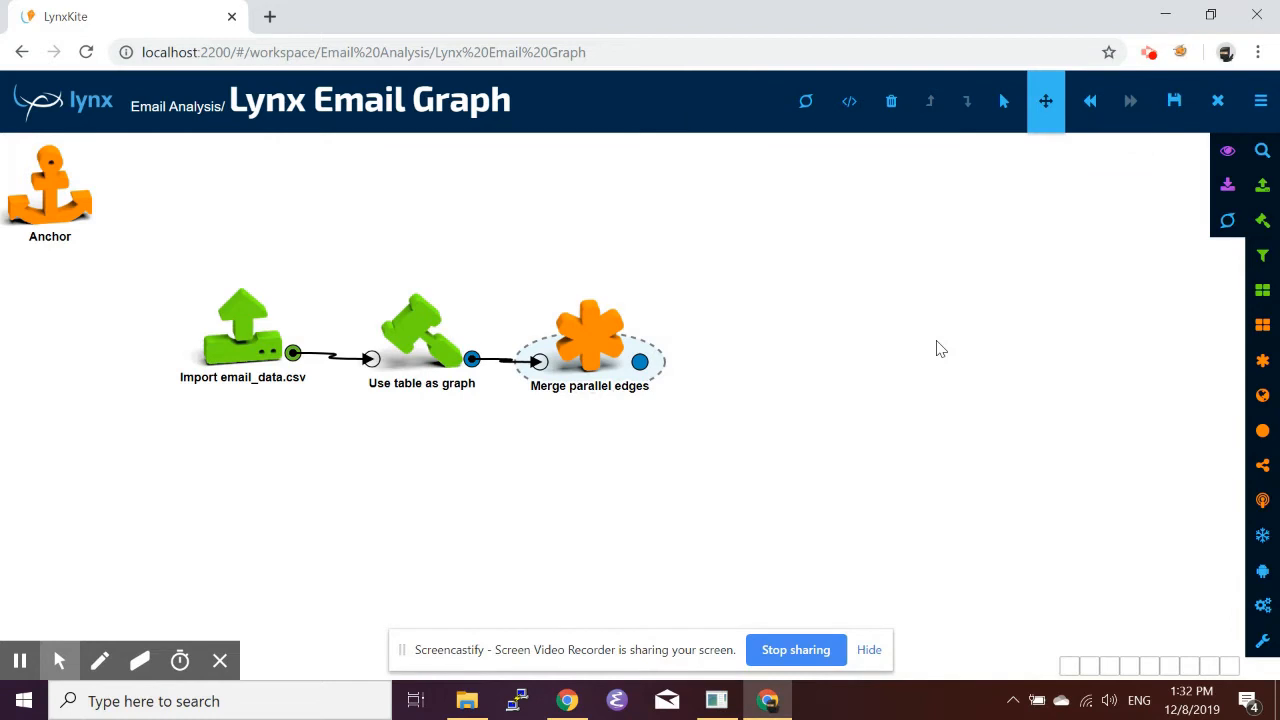
# Add a Compute PageRank box after the Merge parallel edges box.
pyautogui.press('/')
pyautogui.write('p')
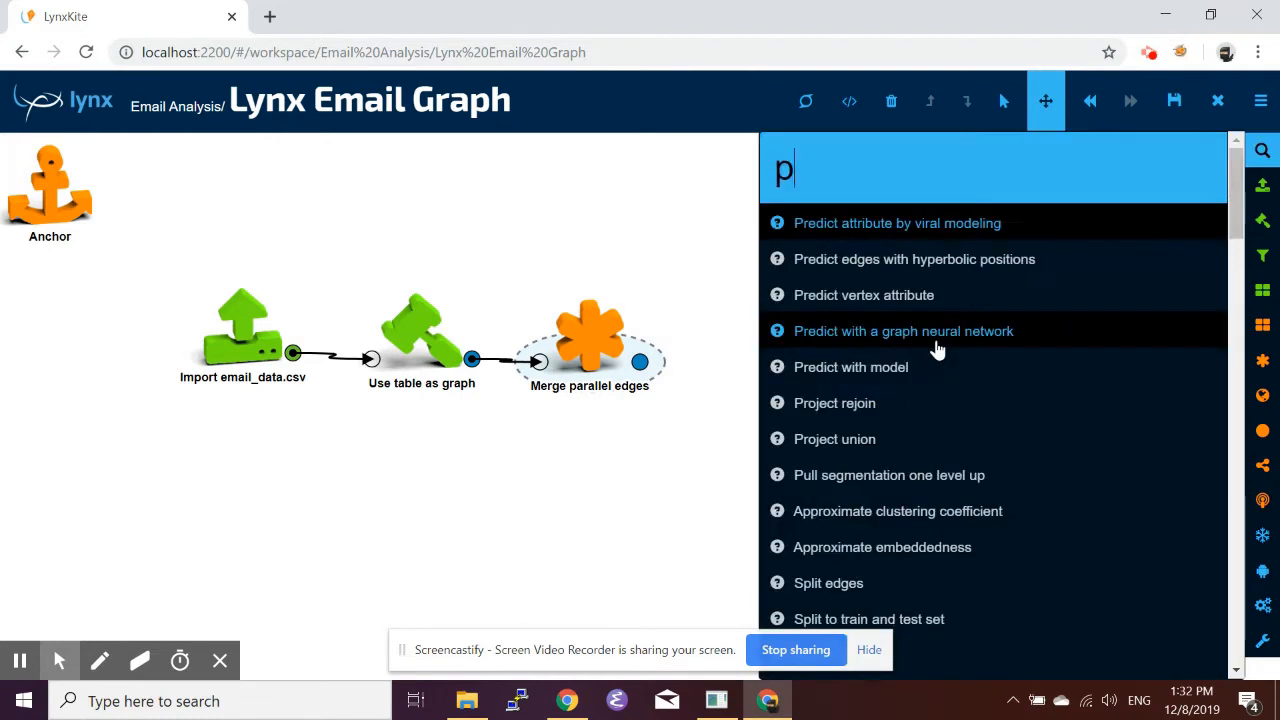
pyautogui.write('age')
pyautogui.moveTo(891, 229); pyautogui.dragTo(738, 342)
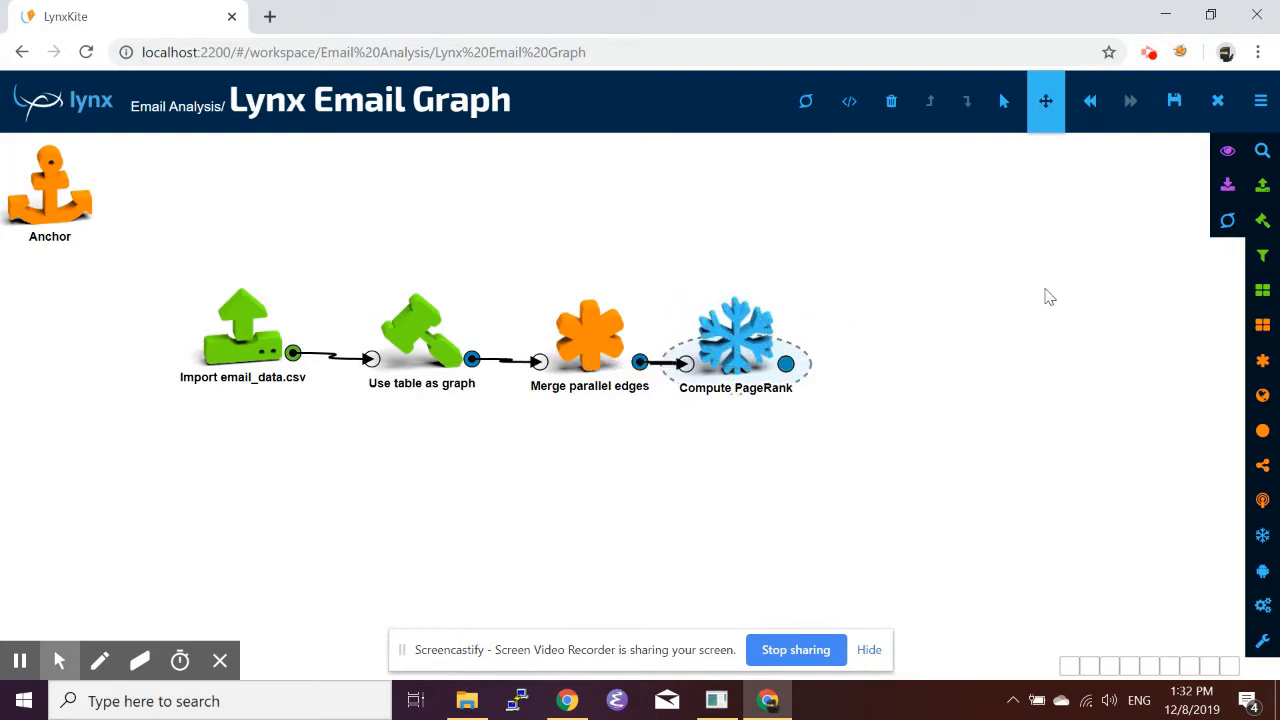
pyautogui.click(1262, 152)
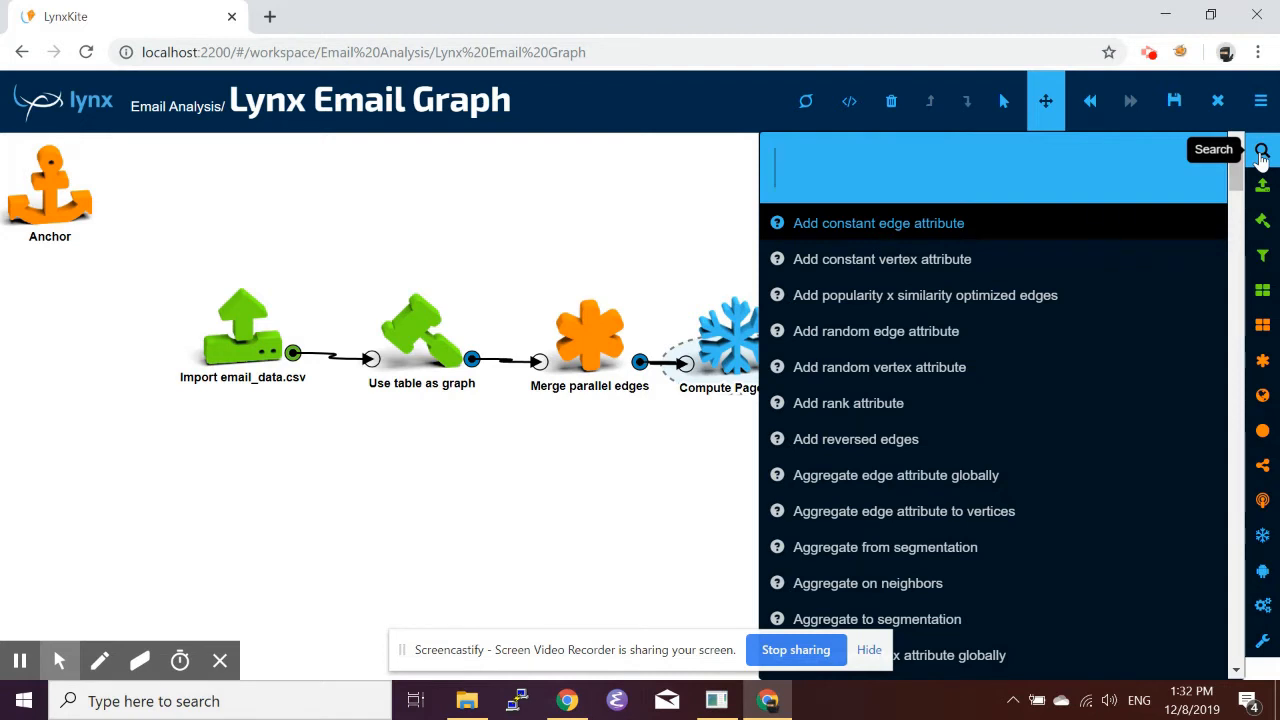
pyautogui.write('pager')
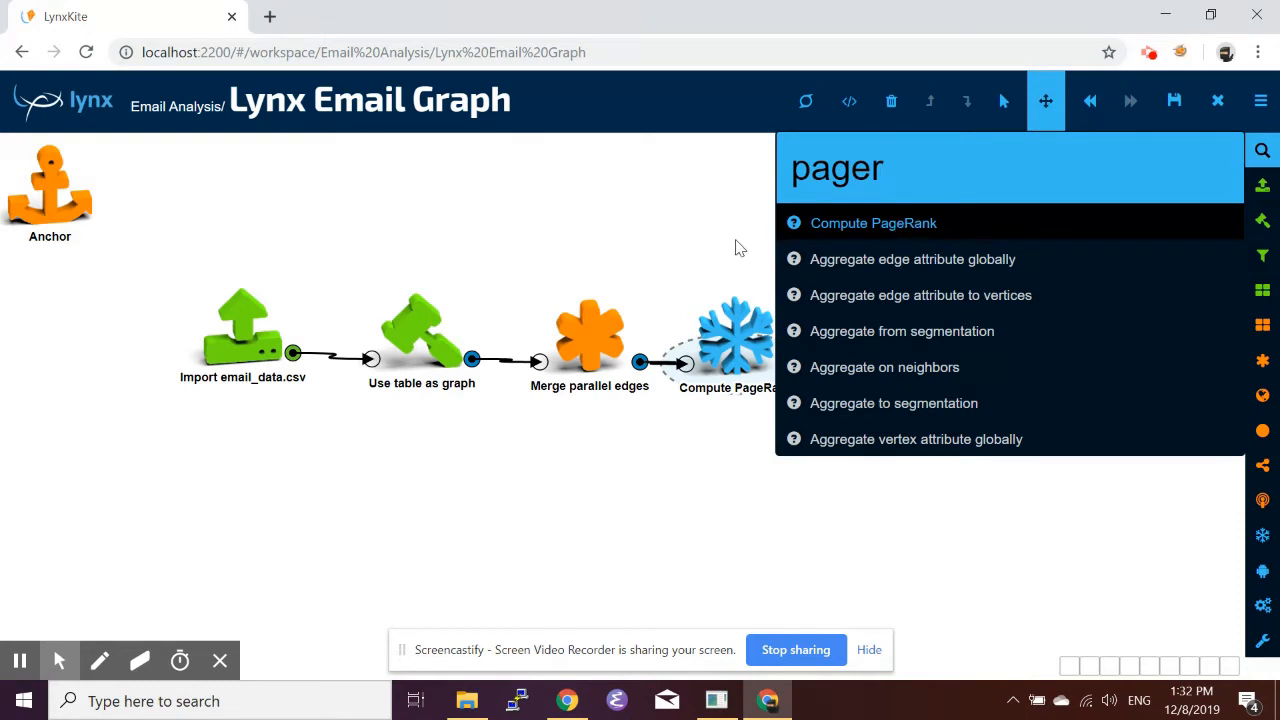
# Set the PageRank number of iterations to 20.
pyautogui.click(730, 340)
pyautogui.click(1263, 149)
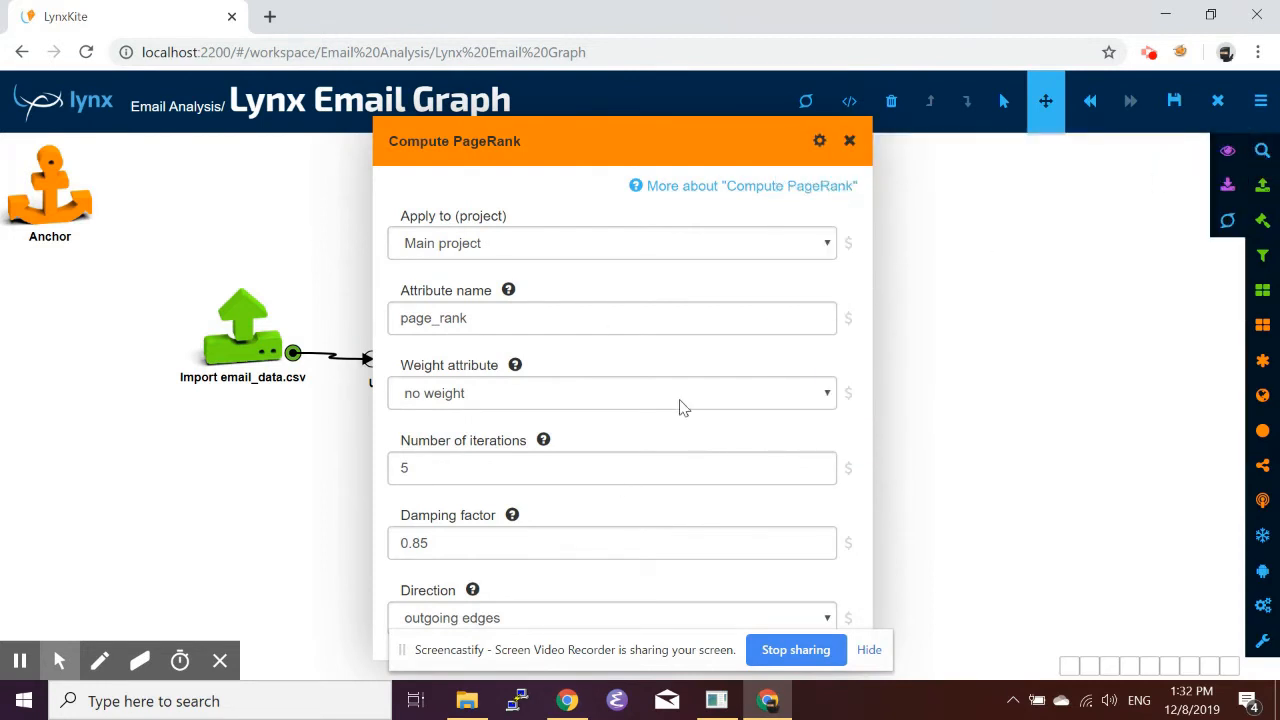
pyautogui.click(459, 467)
pyautogui.press('BackSpace')
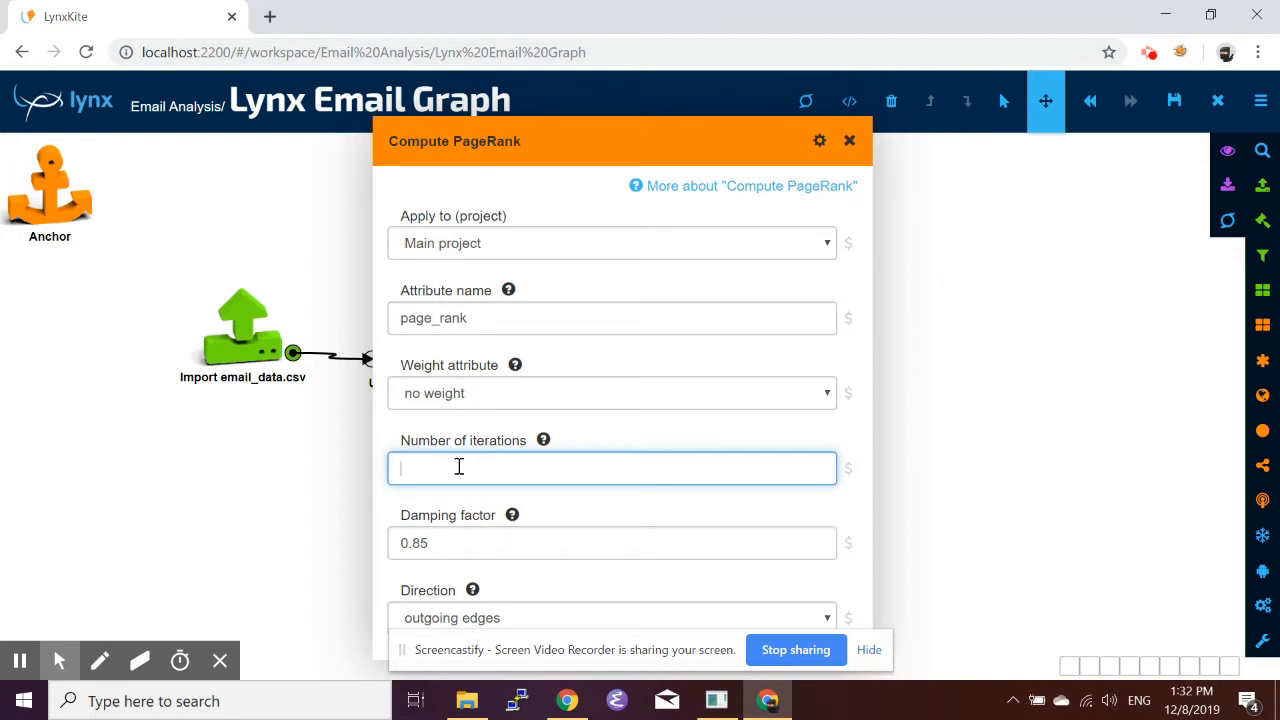
pyautogui.write('20')
pyautogui.click(849, 141)
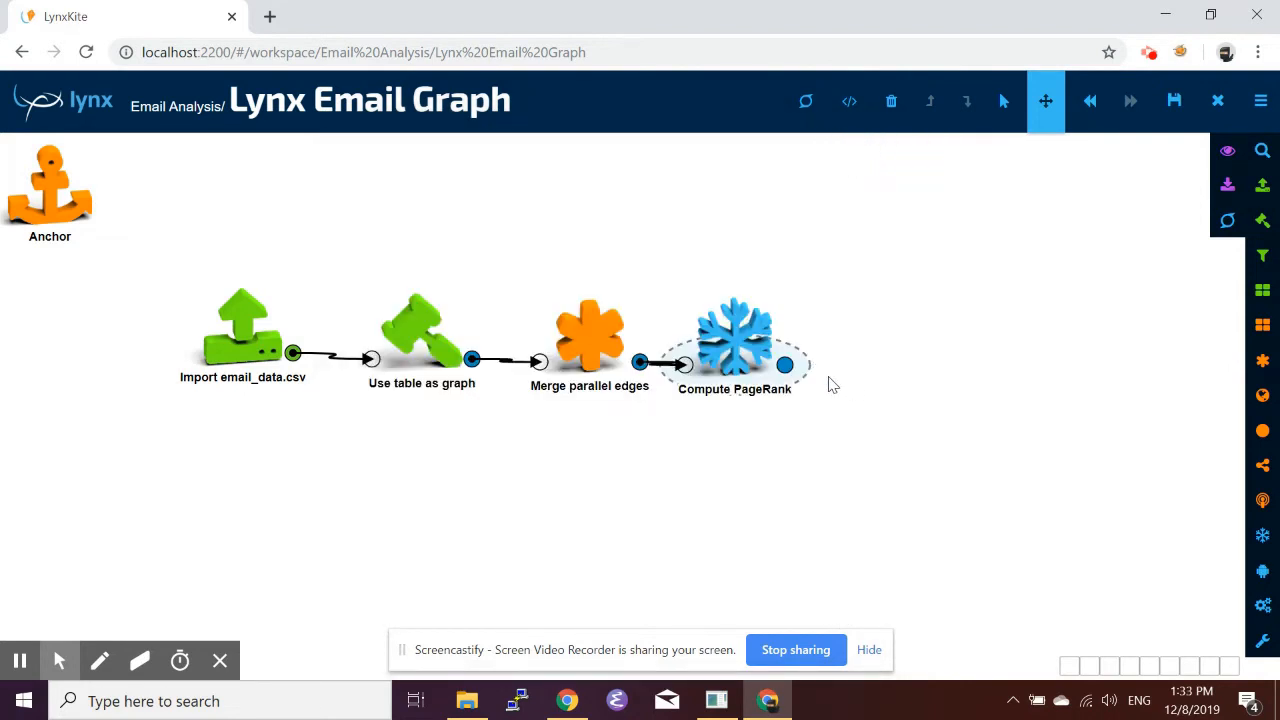
# Add an SQL1 box after the Compute PageRank box and open its settings.
pyautogui.press('/')
pyautogui.write('sql')
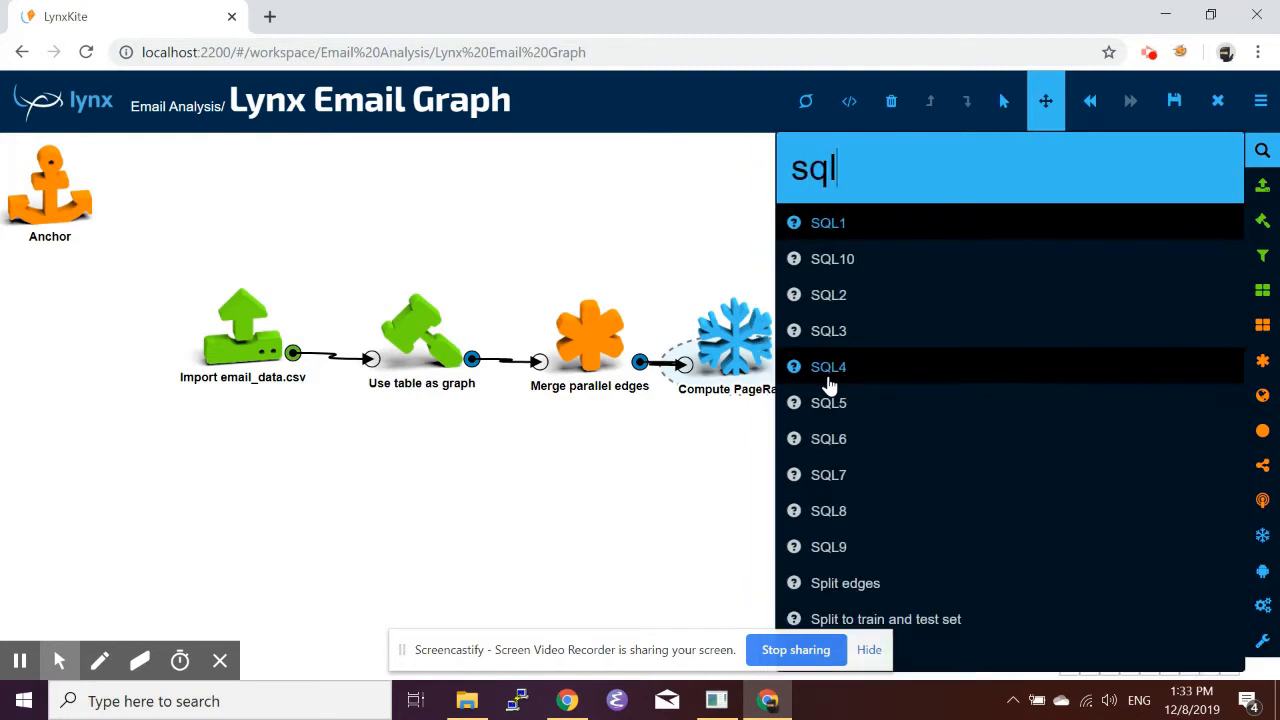
pyautogui.moveTo(826, 237); pyautogui.dragTo(799, 341)
pyautogui.click(880, 337)
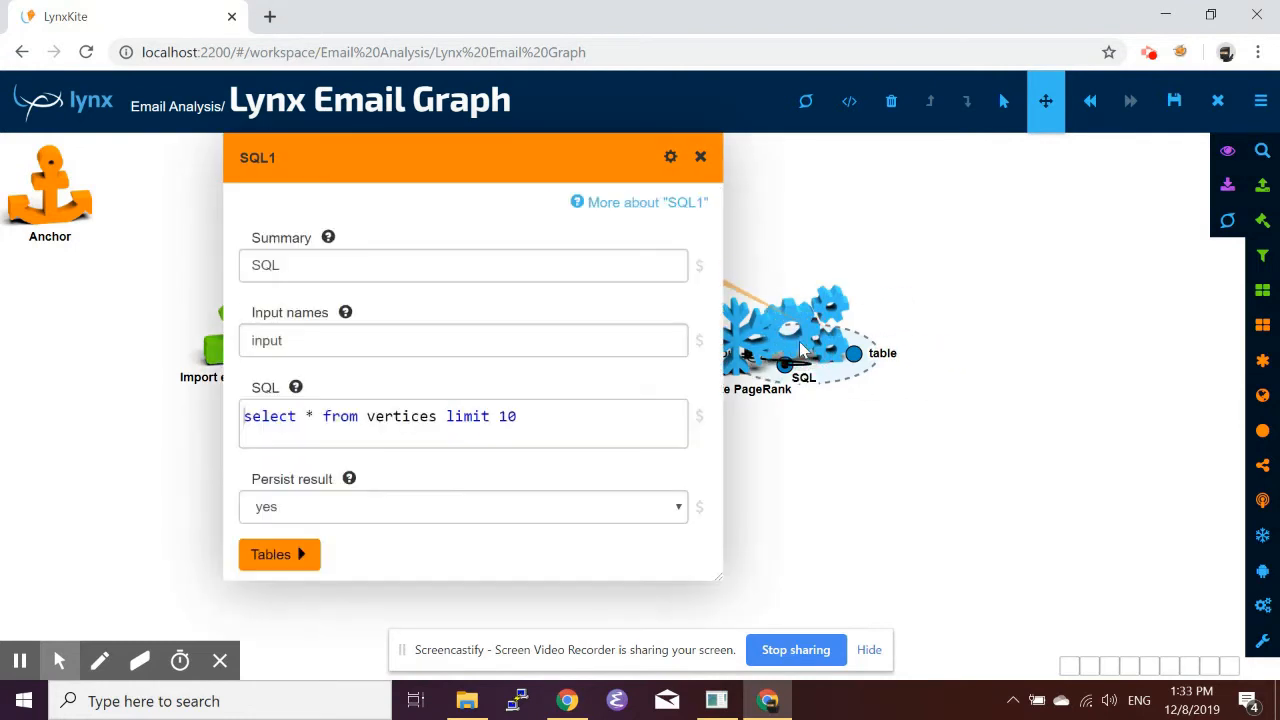
# Set the SQL query to select * from vertices order by page_rank desc and Persist result to no.
pyautogui.doubleClick(394, 421)
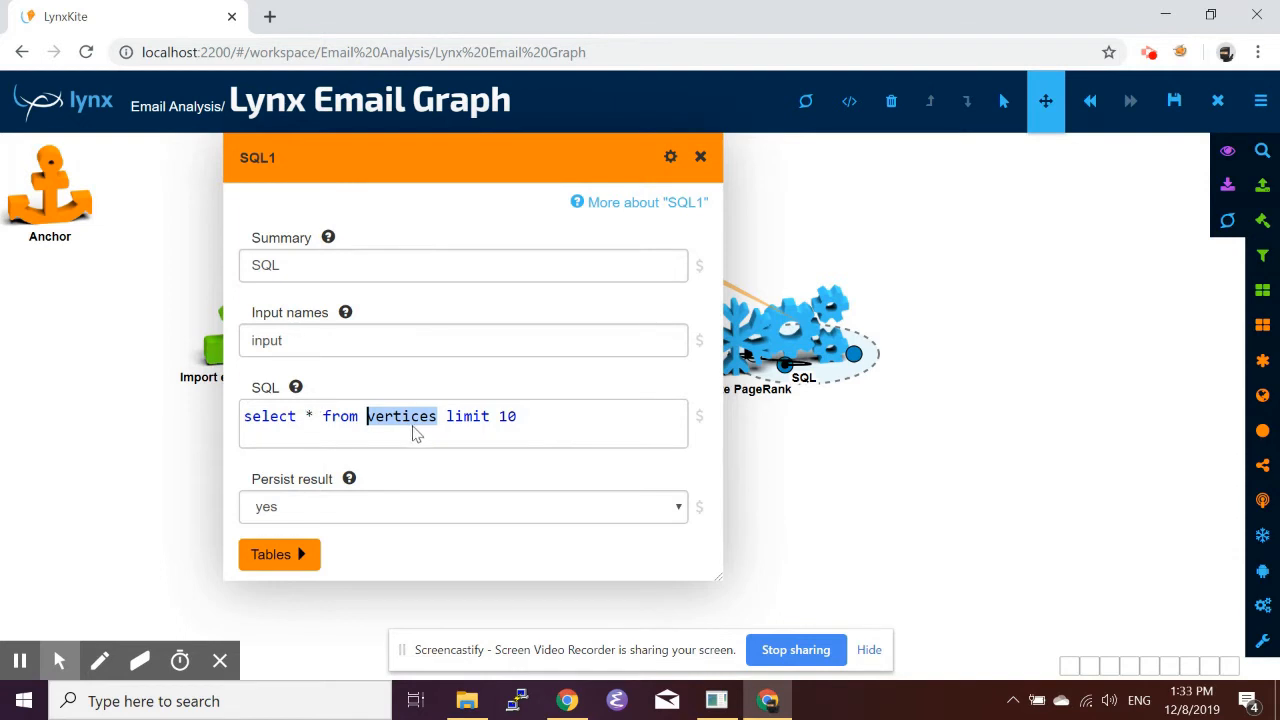
pyautogui.click(539, 418)
pyautogui.press('BackSpace')
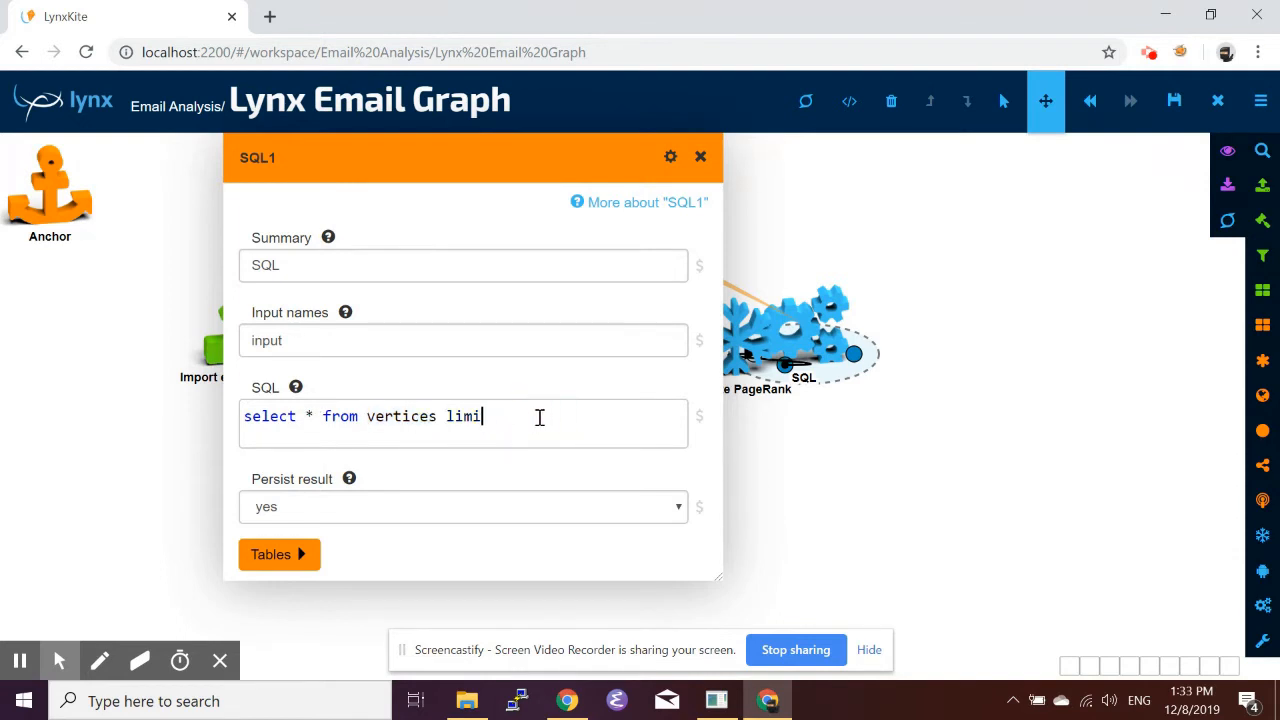
pyautogui.press('BackSpace')
pyautogui.press('BackSpace')
pyautogui.press('BackSpace')
pyautogui.write('order by pag')
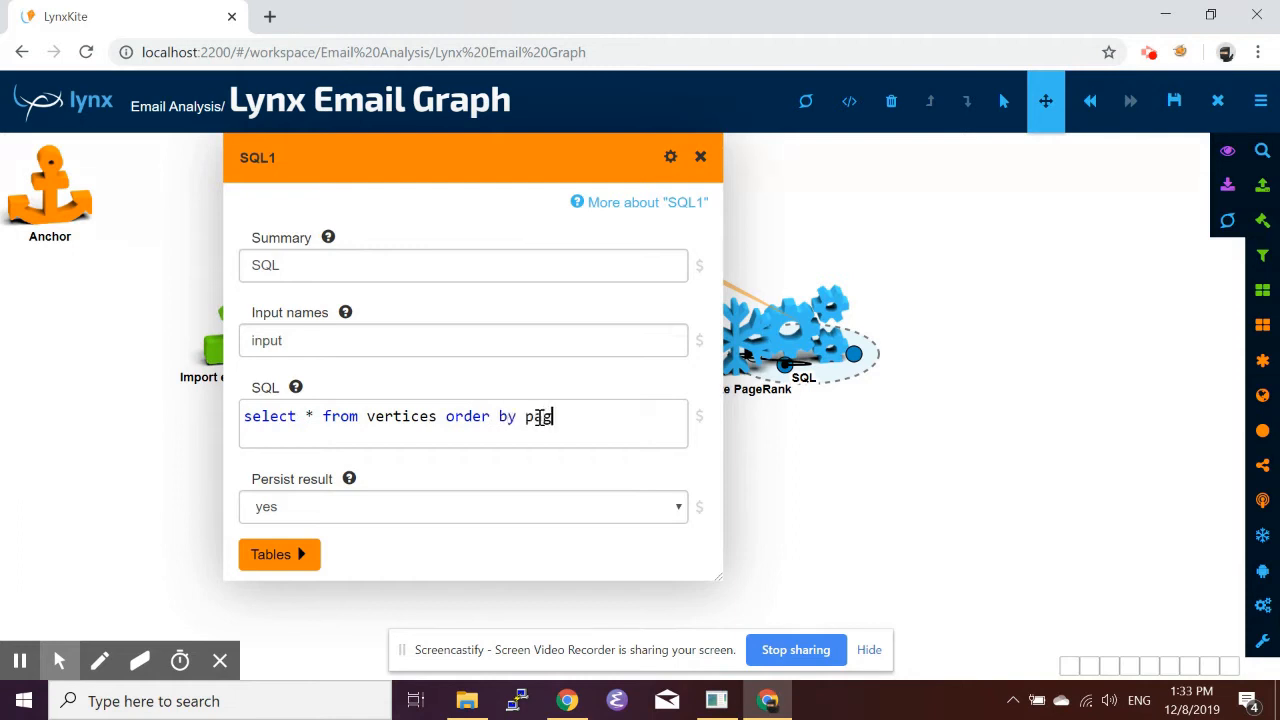
pyautogui.write('e_rank desc')
pyautogui.click(508, 520)
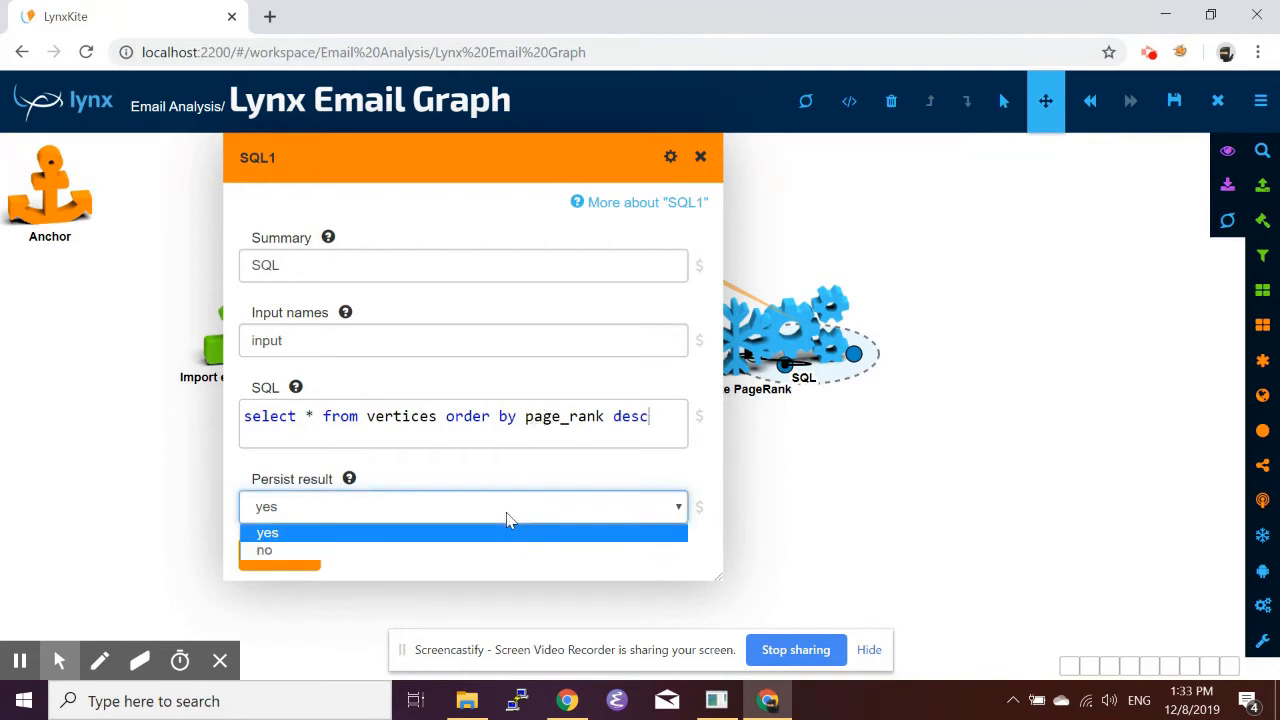
pyautogui.click(432, 543)
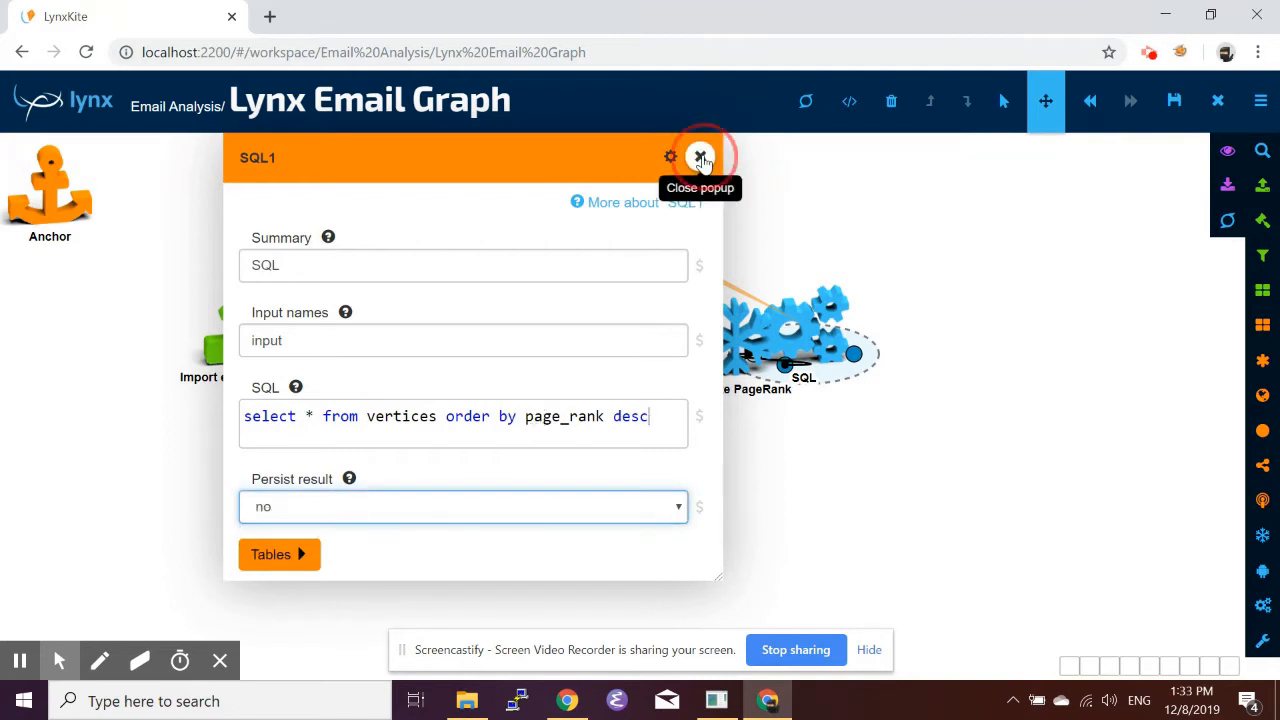
# Close the SQL settings and examine the SQL box's output table of vertices ordered by page_rank.
pyautogui.click(700, 157)
pyautogui.moveTo(820, 334); pyautogui.dragTo(888, 333)
pyautogui.click(925, 355)
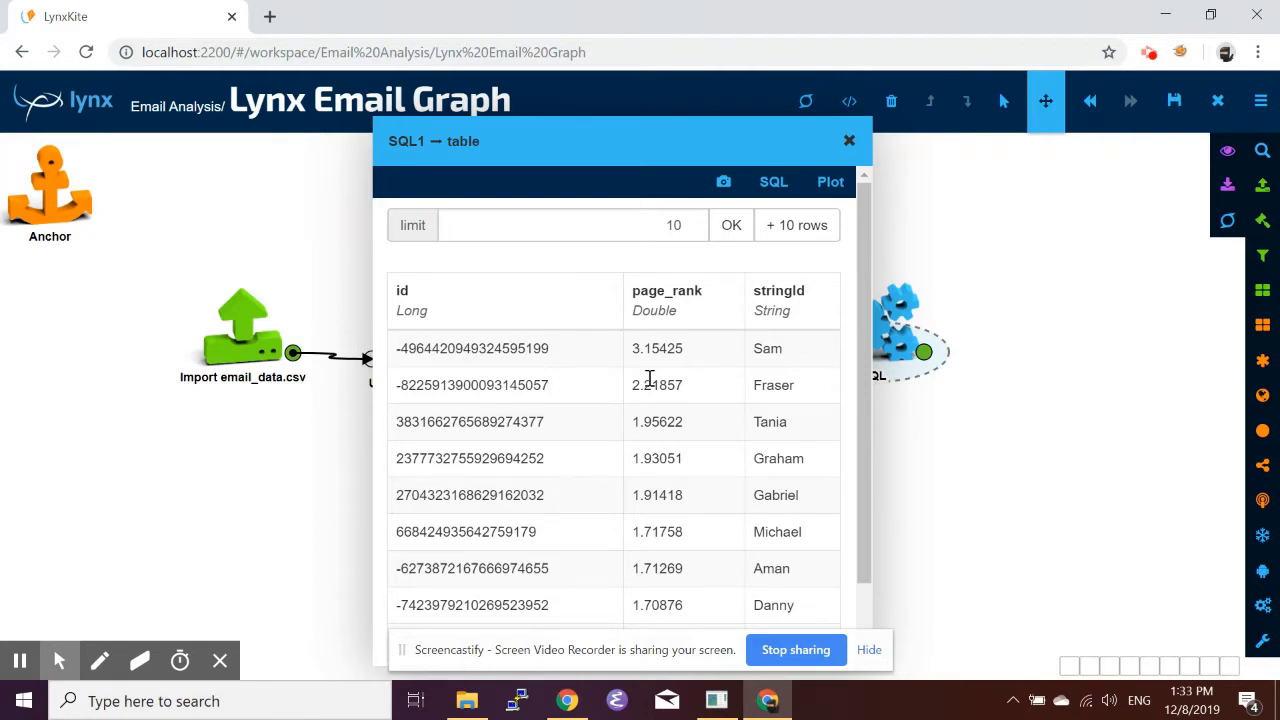
pyautogui.scroll(-1, 718, 380)
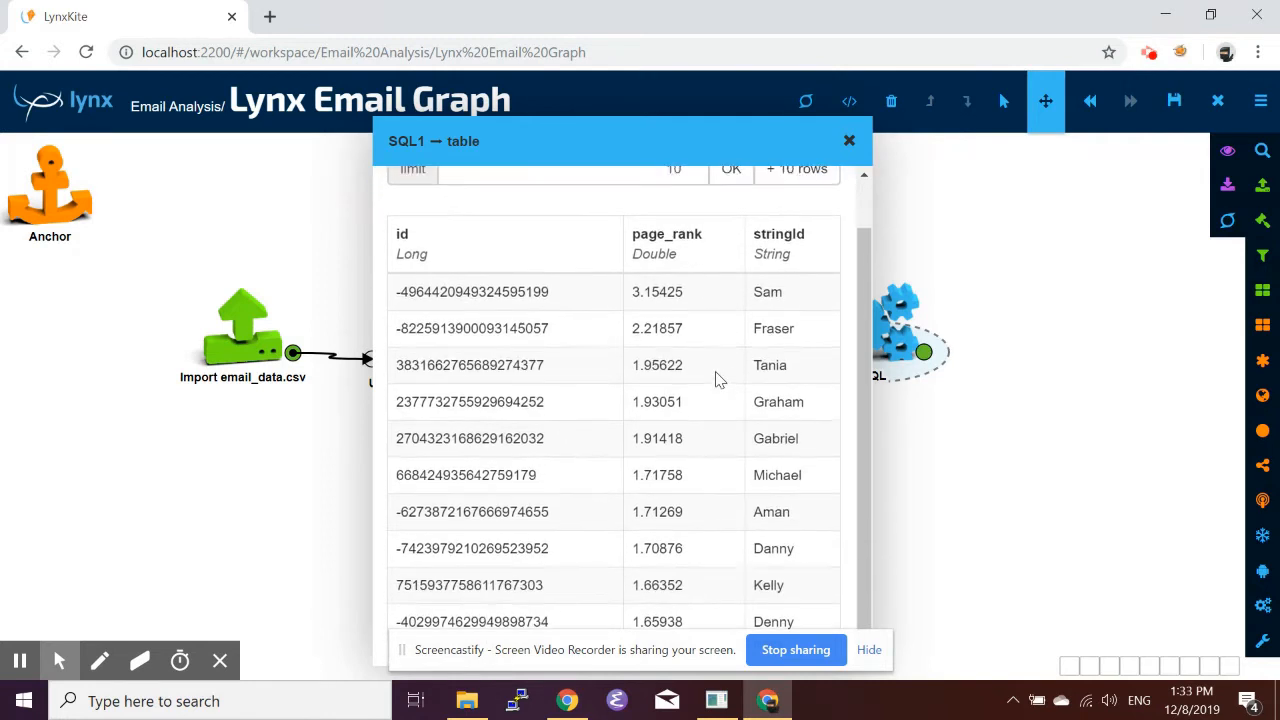
pyautogui.scroll(1, 718, 380)
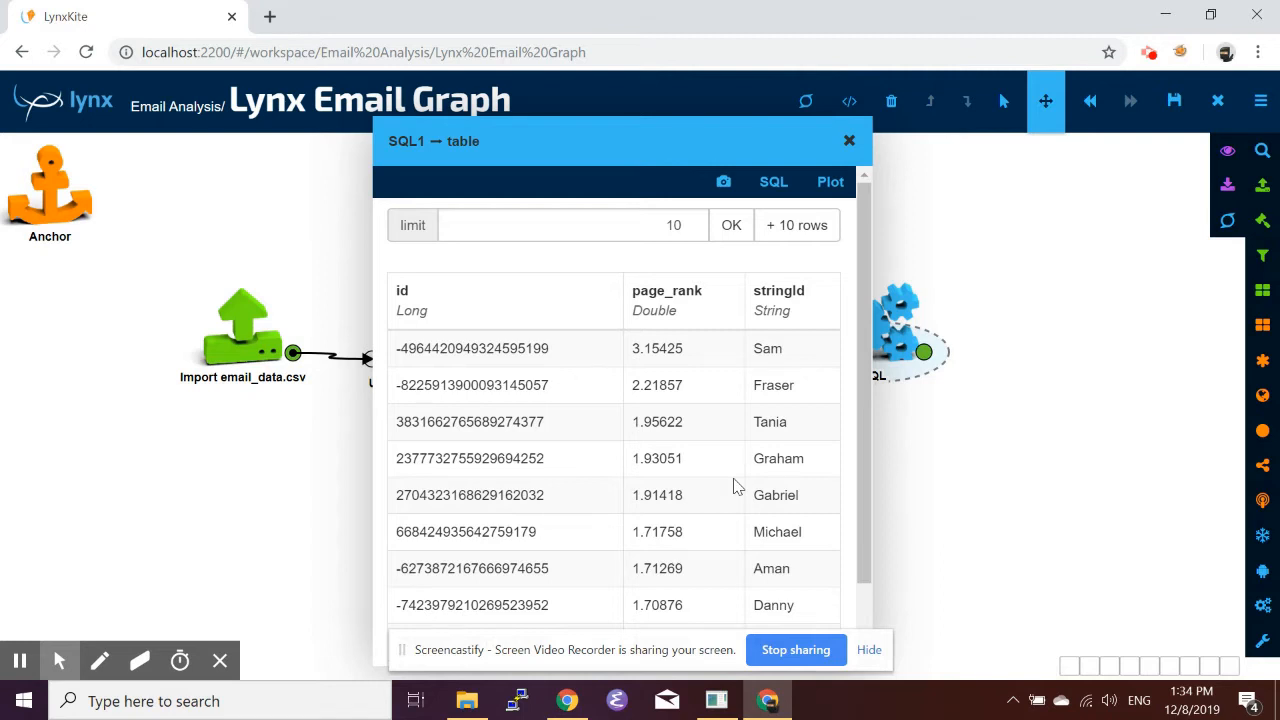
pyautogui.scroll(-1, 737, 487)
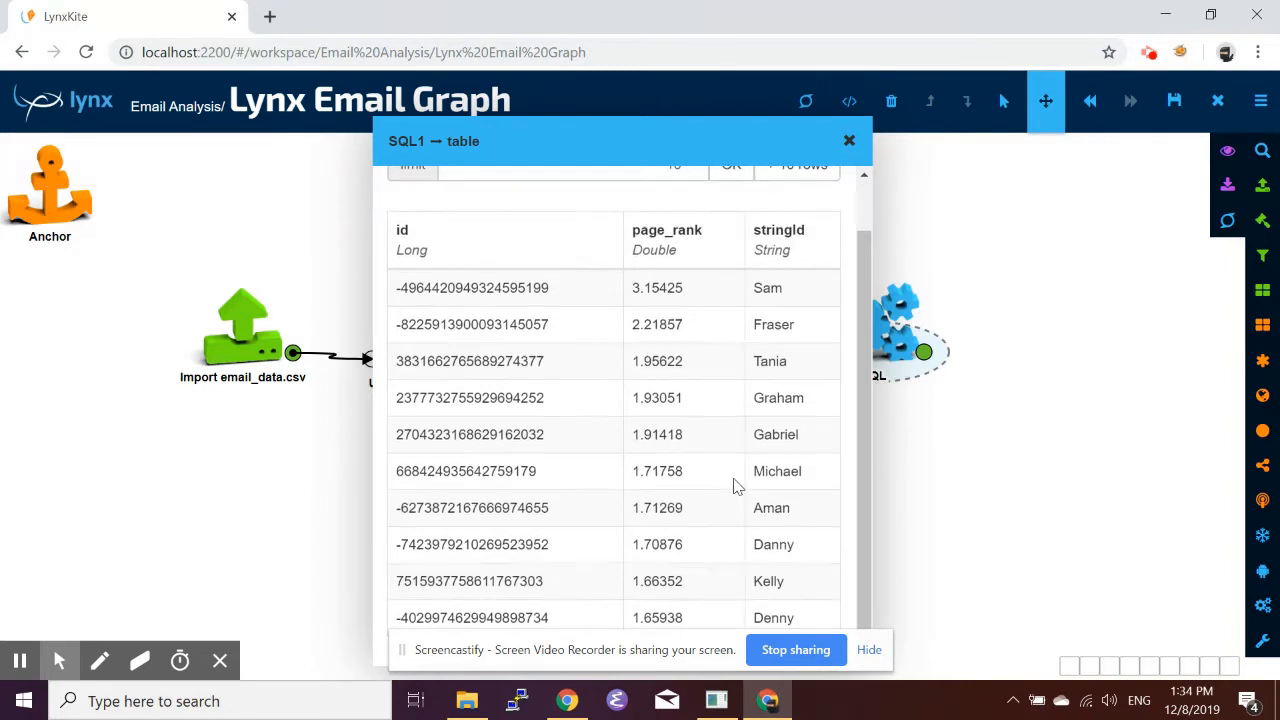
pyautogui.scroll(1, 737, 487)
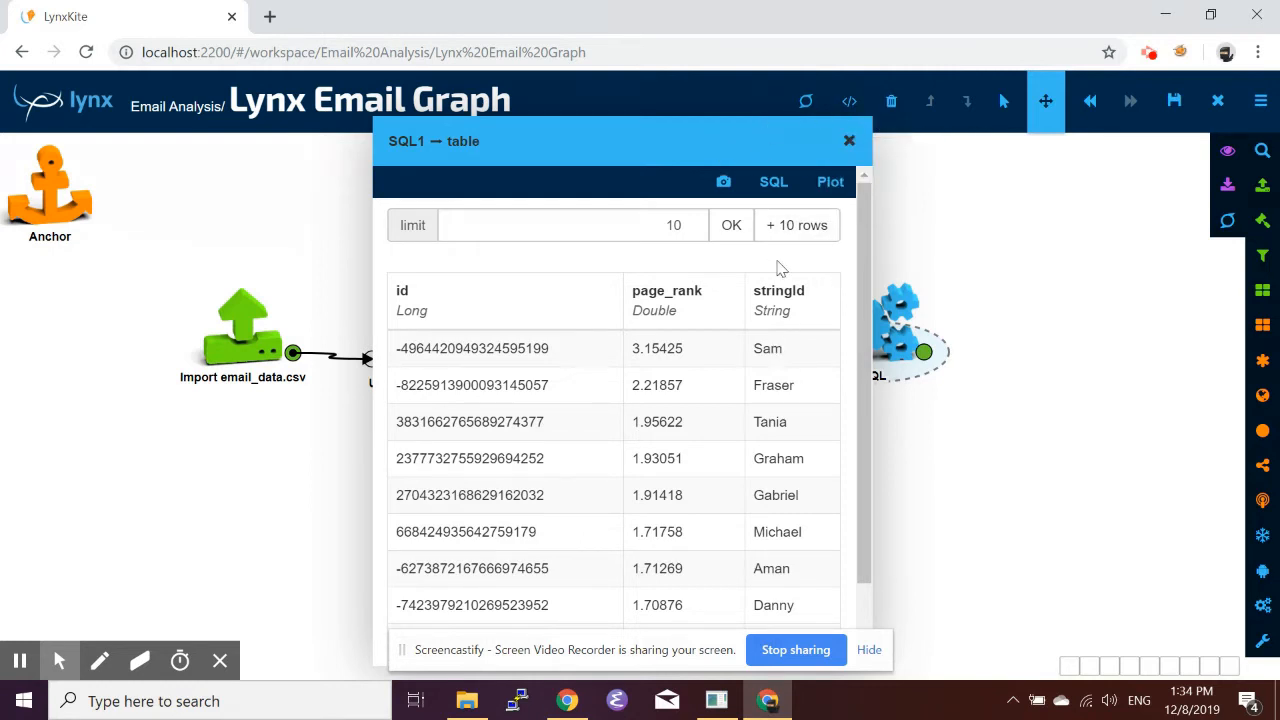
pyautogui.click(848, 142)
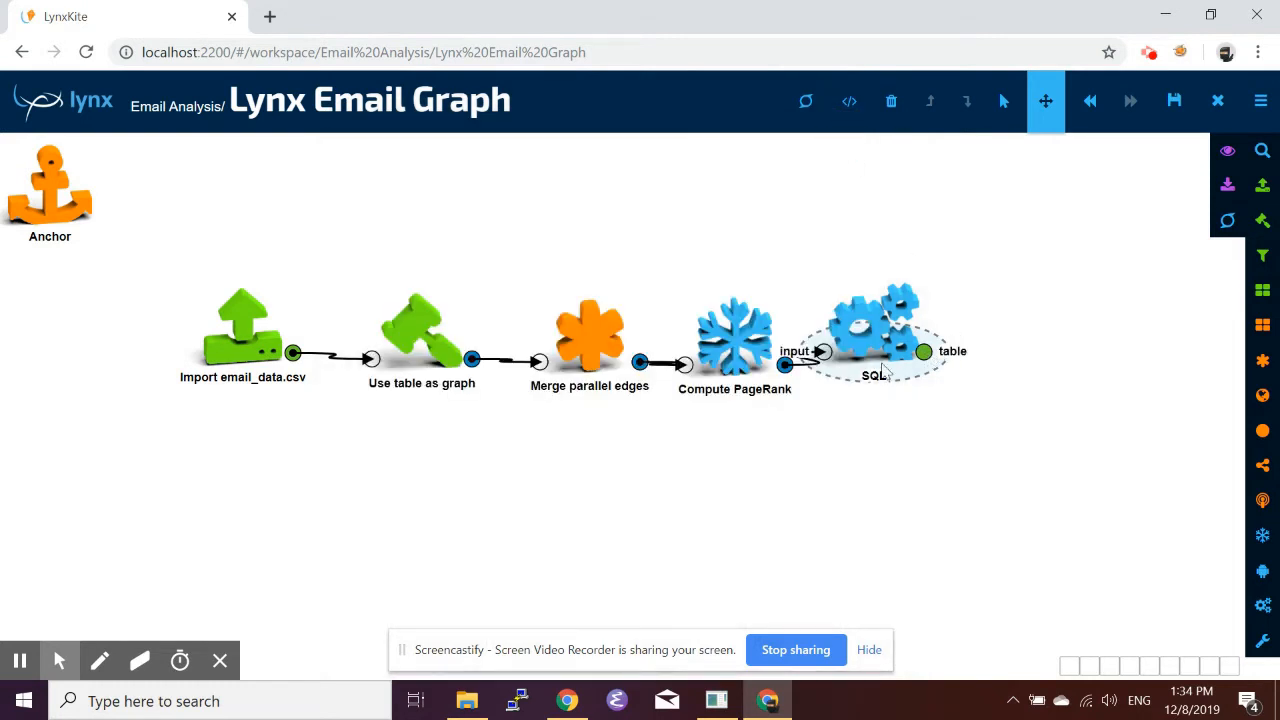
# Open the Compute PageRank output's visualization and center it on the vertex whose stringId matches the top-ranked name.
pyautogui.click(786, 365)
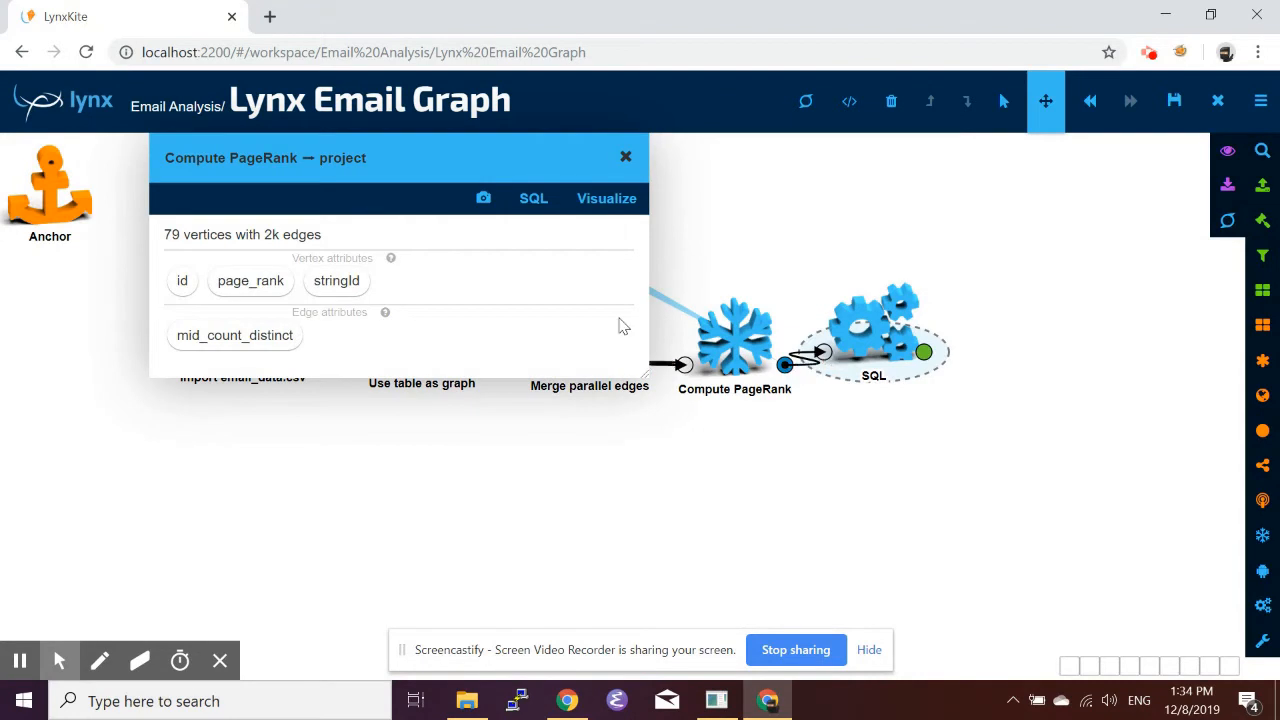
pyautogui.click(610, 205)
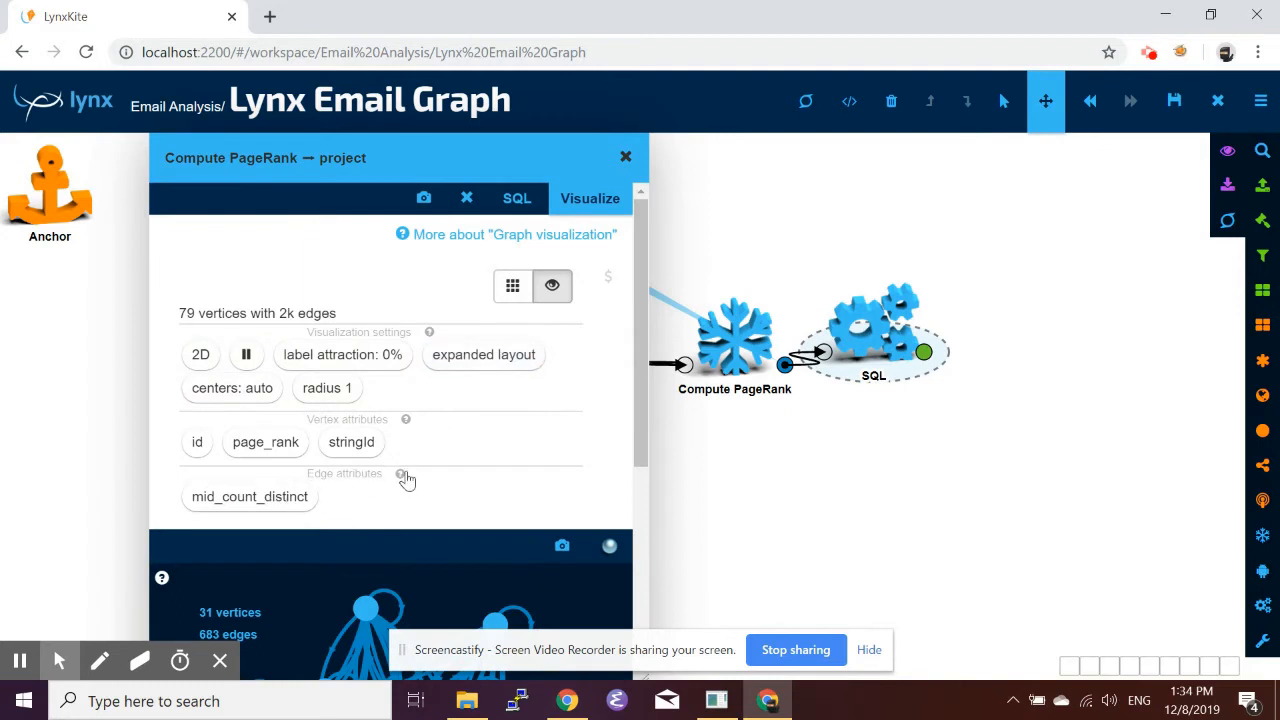
pyautogui.click(224, 387)
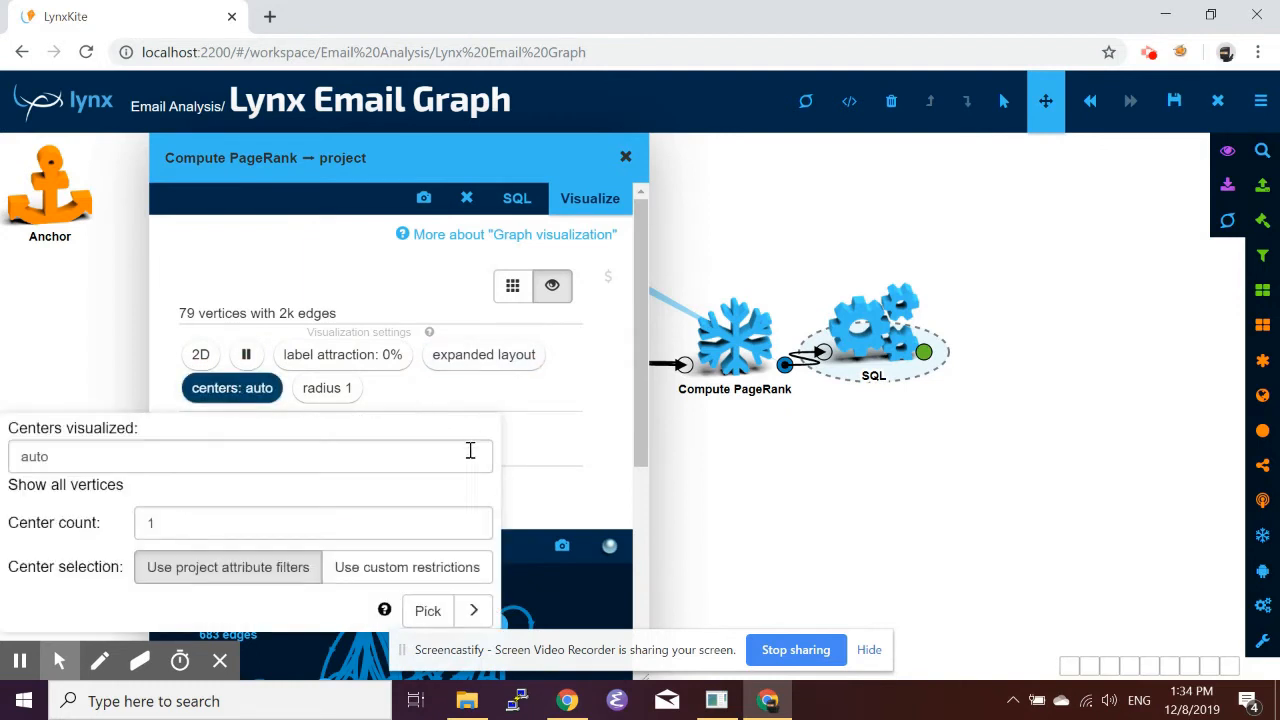
pyautogui.click(392, 569)
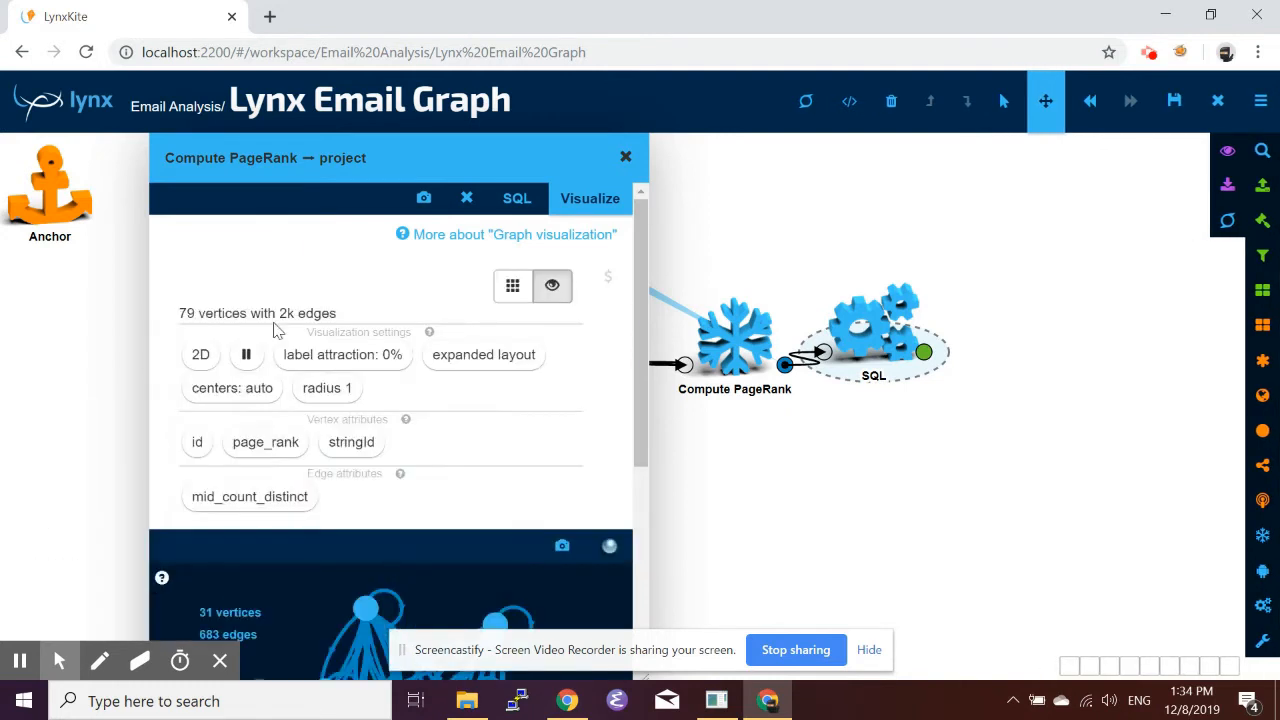
pyautogui.click(208, 396)
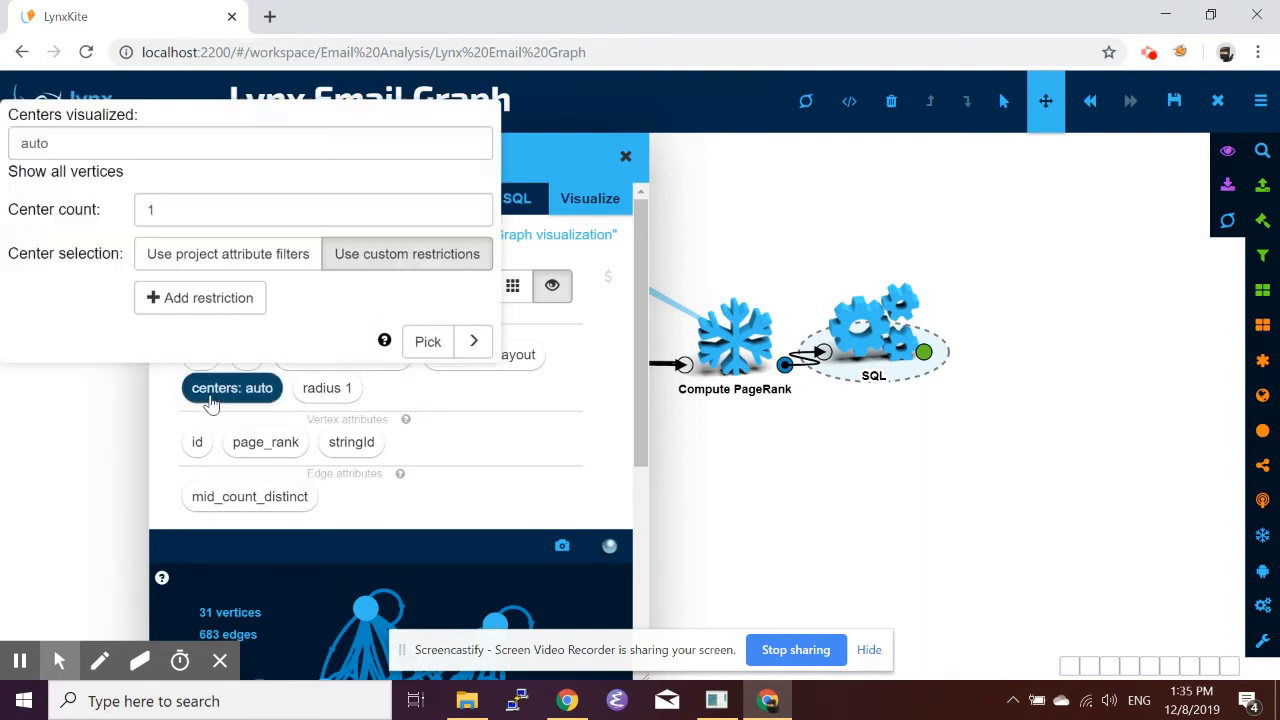
pyautogui.click(240, 305)
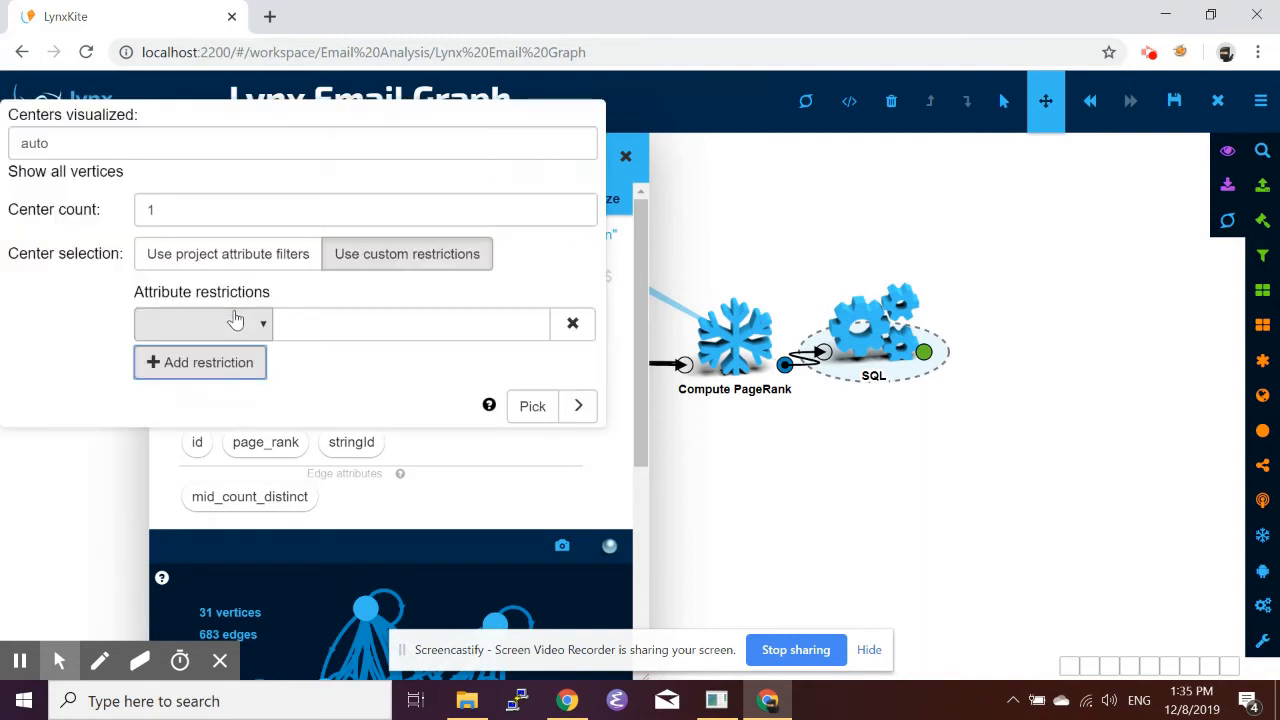
pyautogui.click(258, 330)
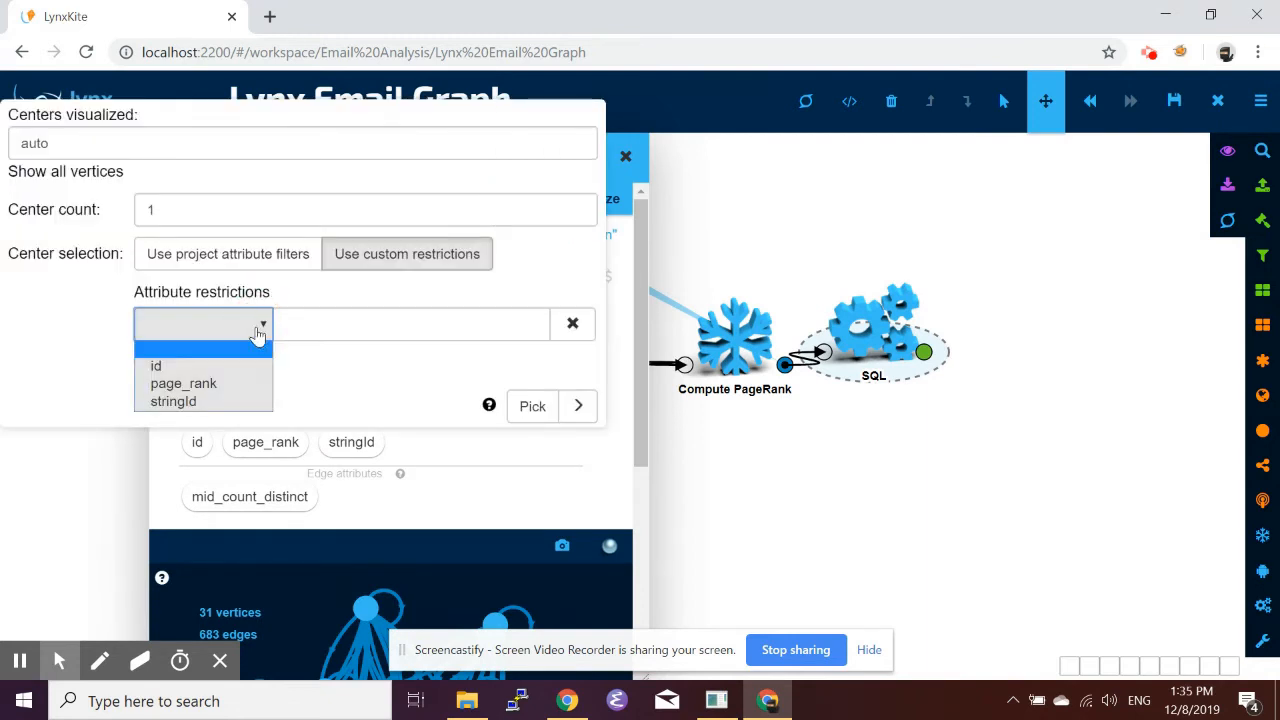
pyautogui.click(210, 402)
pyautogui.click(329, 336)
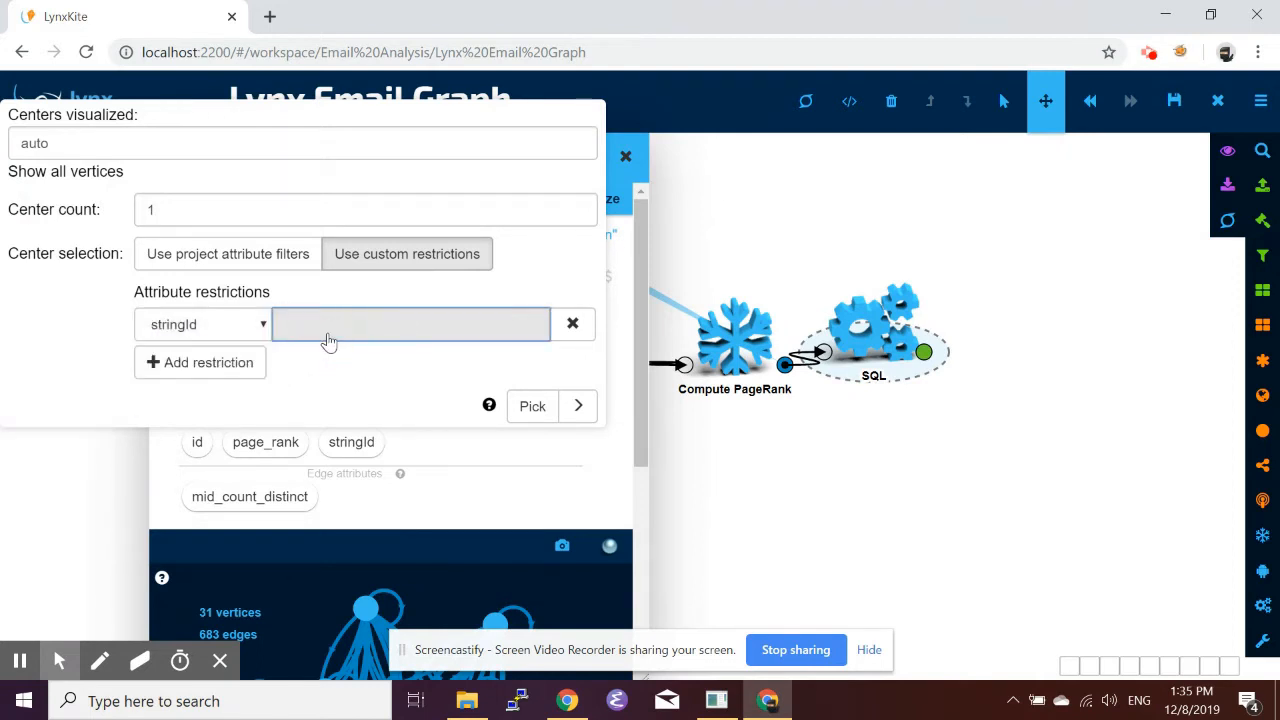
pyautogui.write('Sam')
pyautogui.click(532, 406)
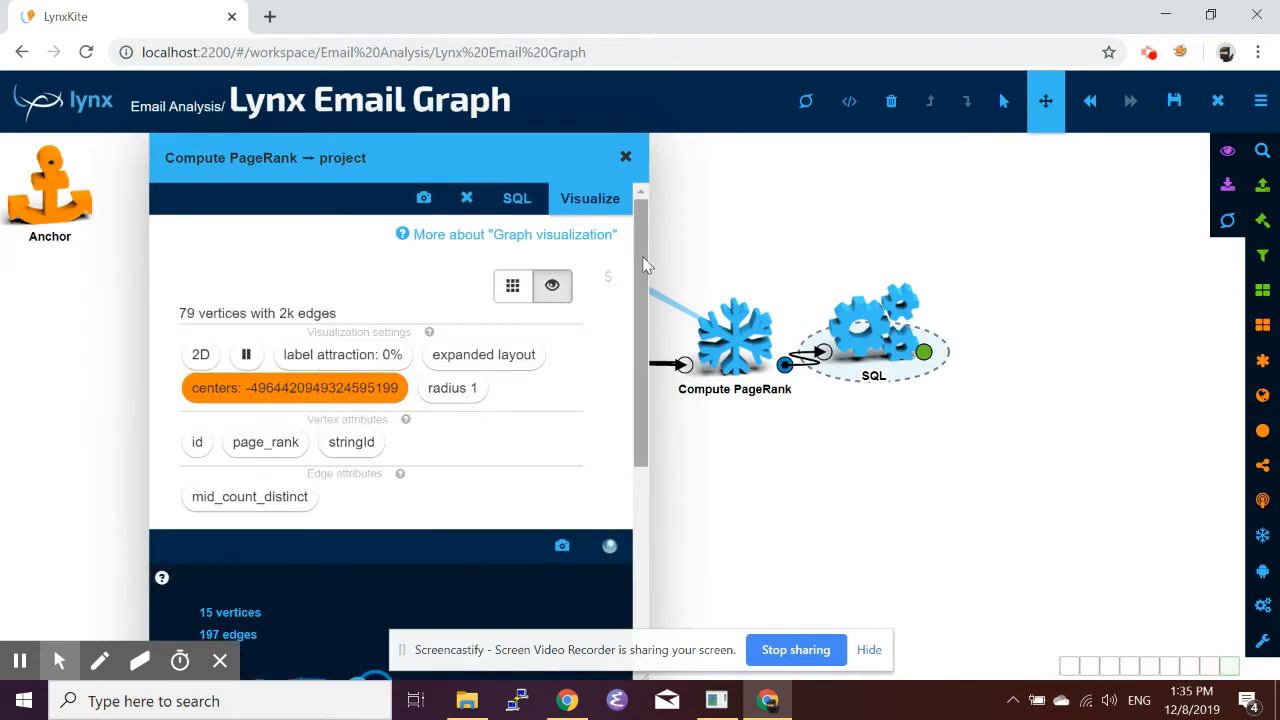
# Visualize the stringId vertex attribute as labels.
pyautogui.moveTo(643, 258); pyautogui.dragTo(655, 334)
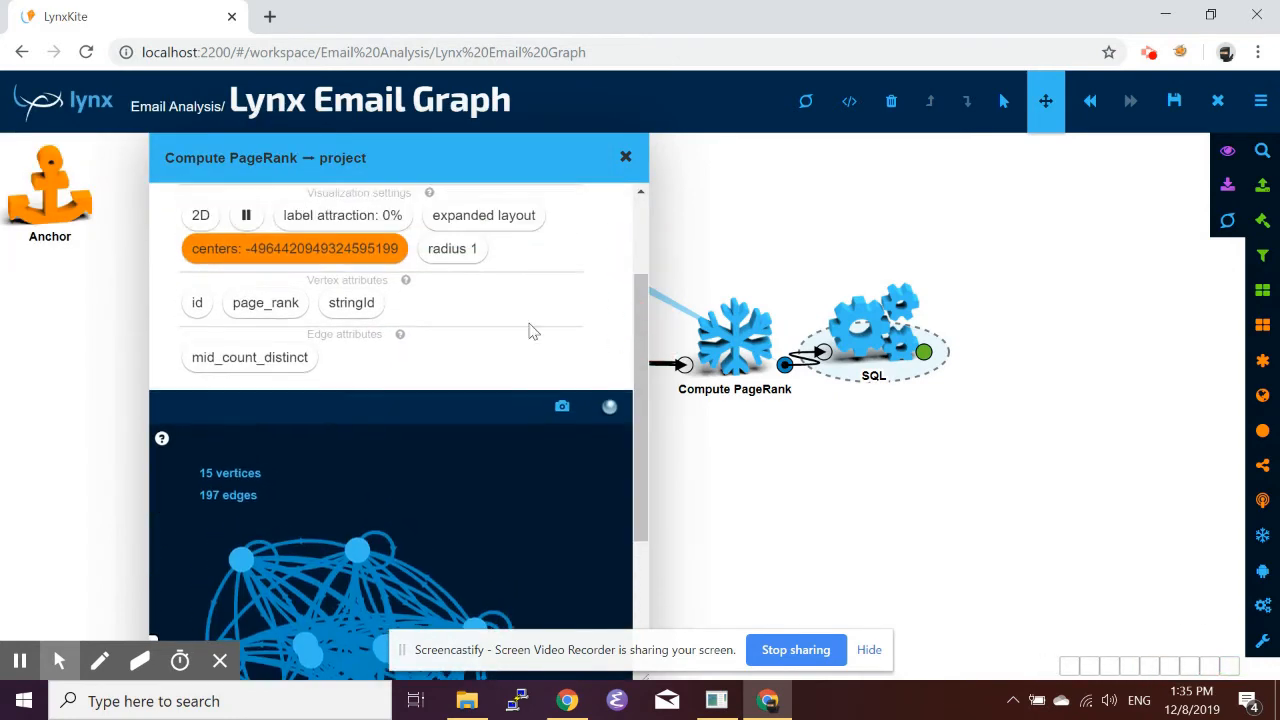
pyautogui.click(355, 303)
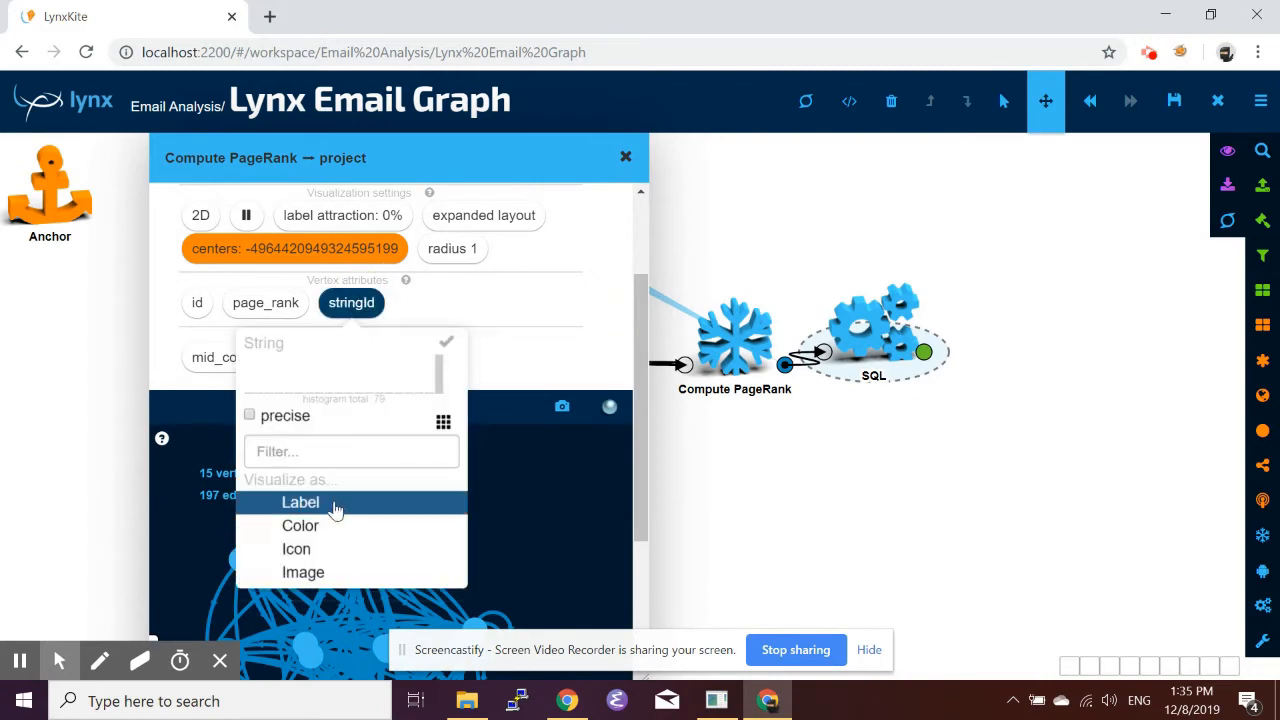
pyautogui.click(335, 510)
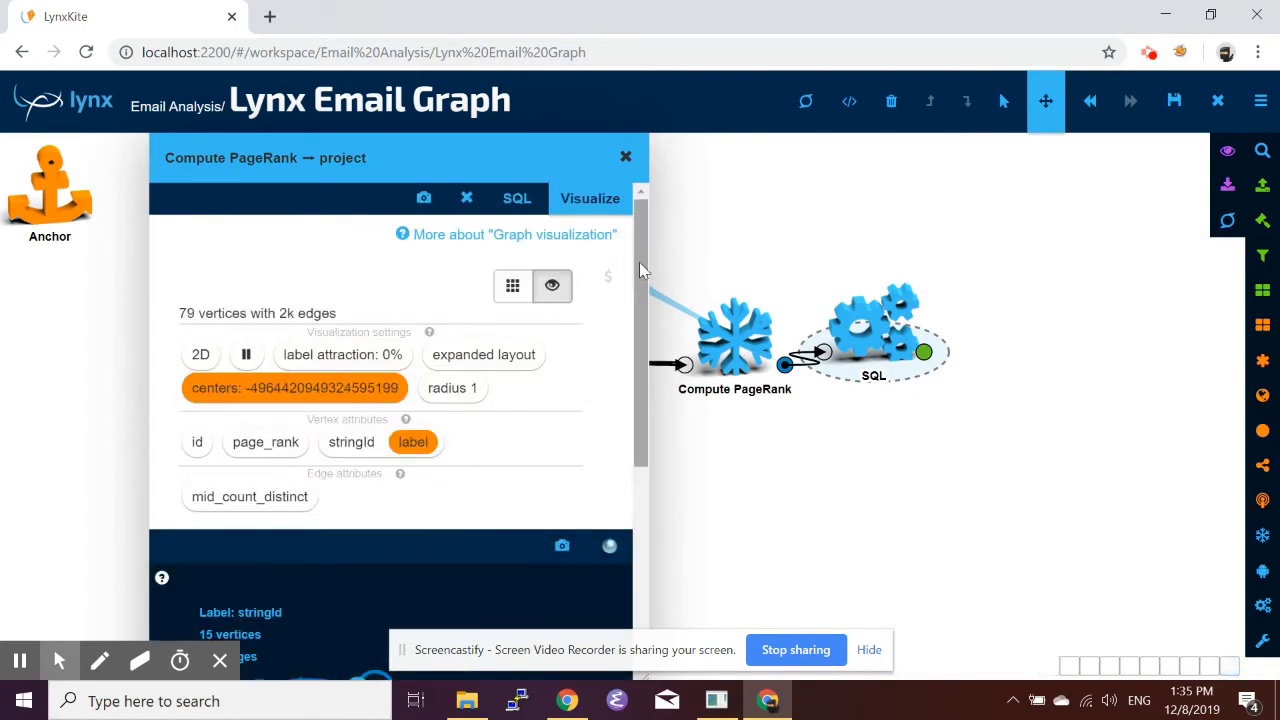
# Drag vertices apart in the graph visualization to inspect the center vertex's neighbours.
pyautogui.moveTo(641, 262); pyautogui.dragTo(641, 505)
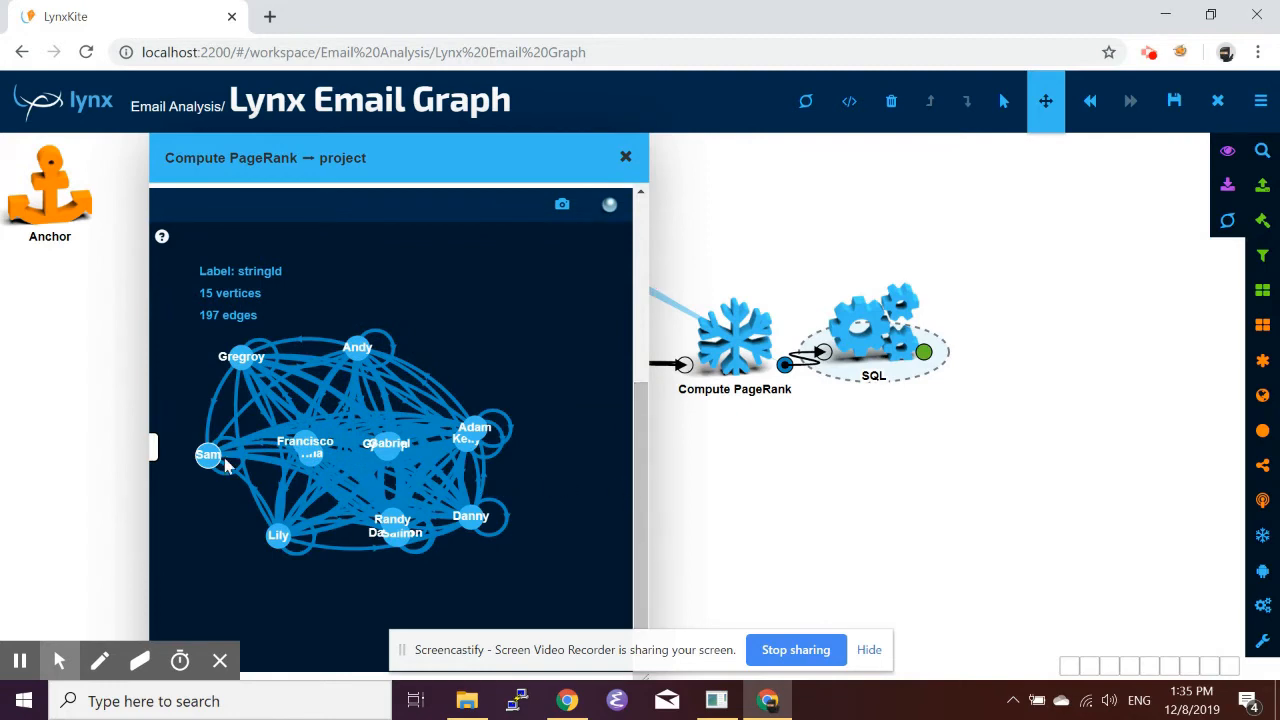
pyautogui.moveTo(210, 458); pyautogui.dragTo(200, 538)
pyautogui.moveTo(278, 535); pyautogui.dragTo(294, 566)
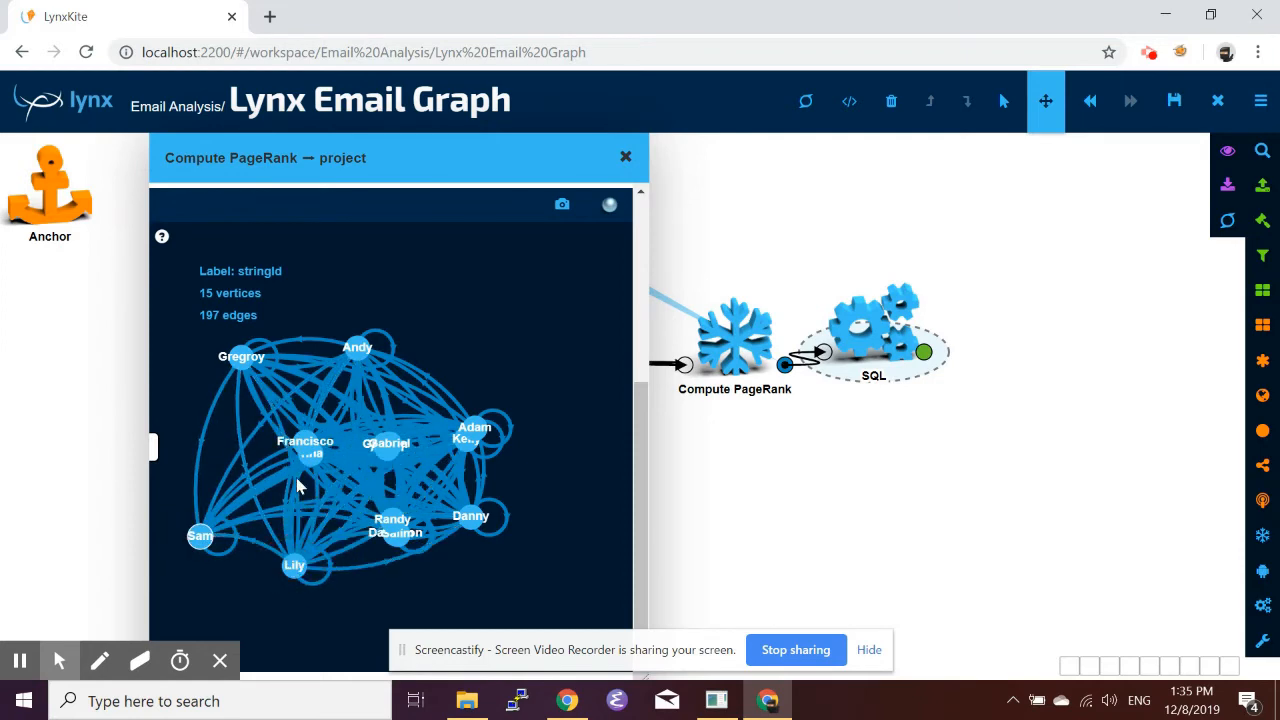
pyautogui.moveTo(304, 460); pyautogui.dragTo(335, 499)
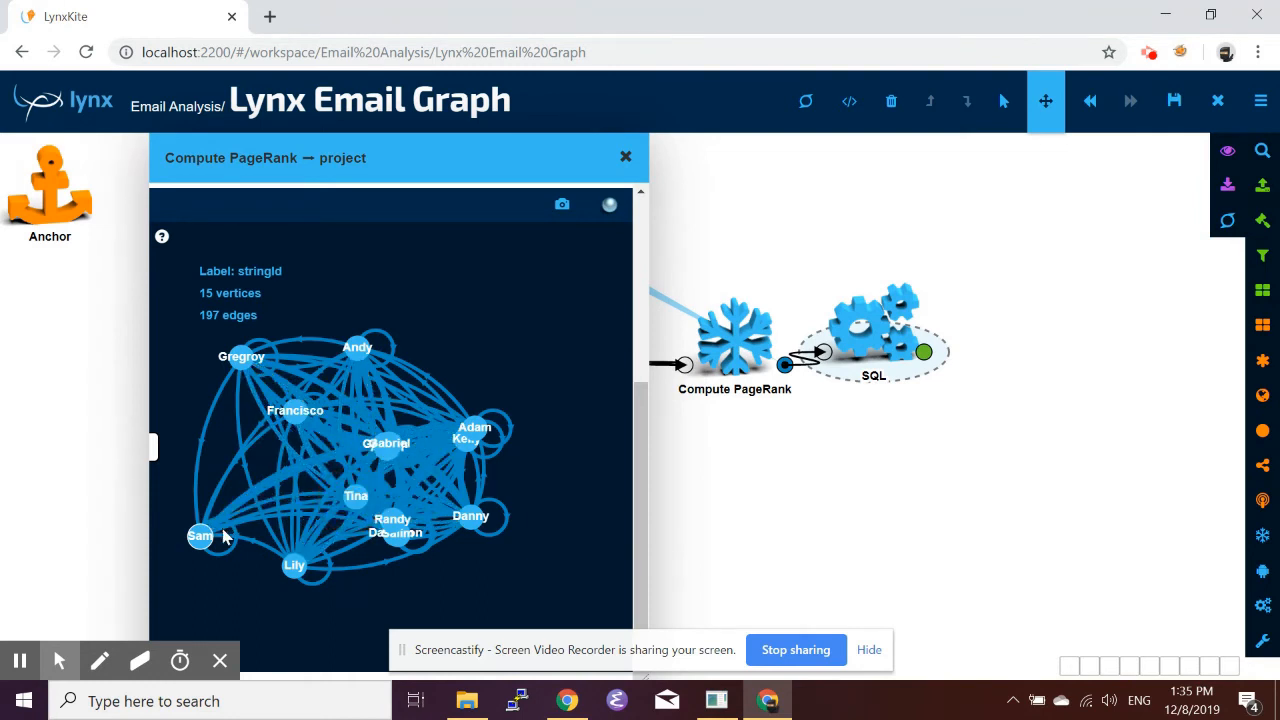
pyautogui.moveTo(200, 536); pyautogui.dragTo(209, 559)
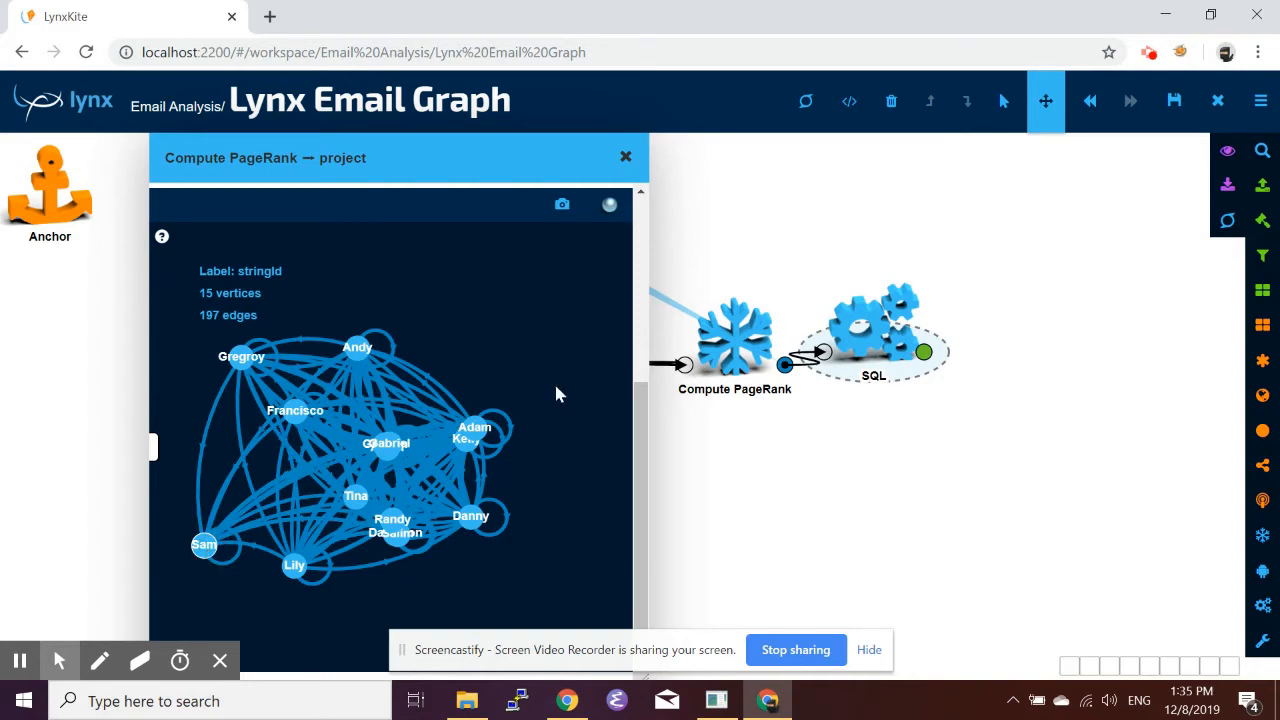
# Visualize the mid_count_distinct edge attribute as edge width.
pyautogui.moveTo(637, 430); pyautogui.dragTo(645, 335)
pyautogui.click(256, 340)
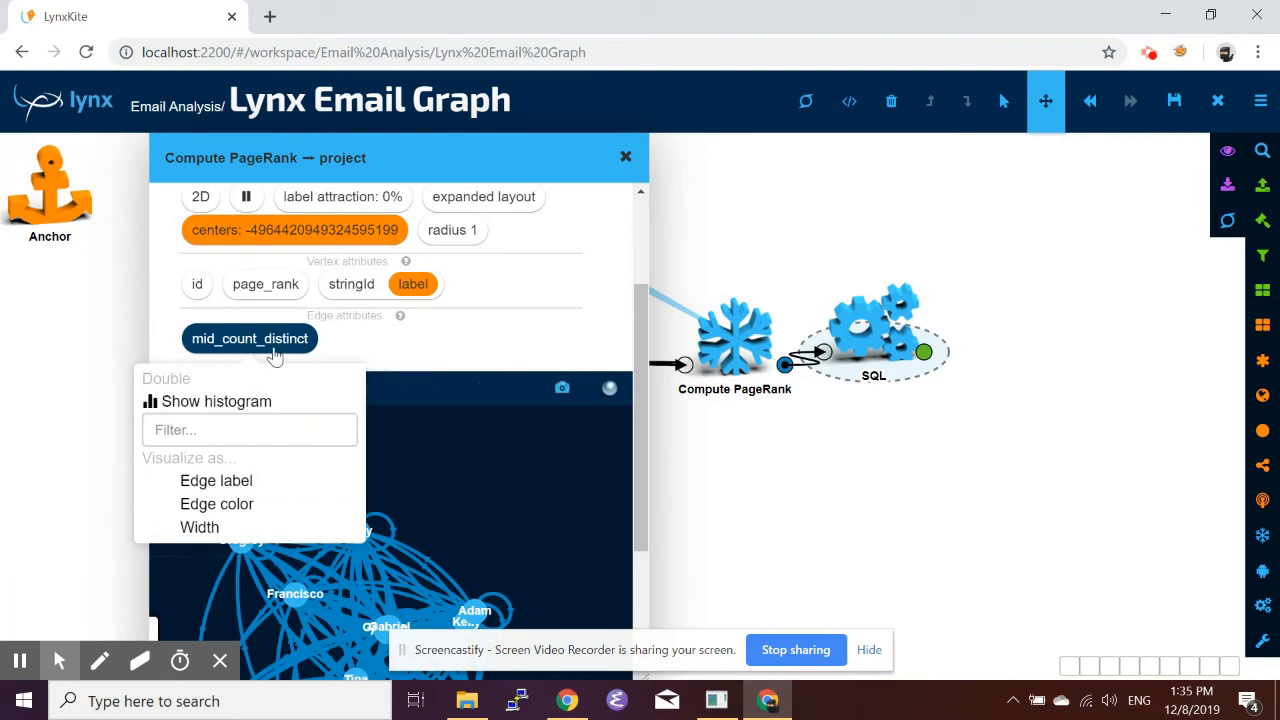
pyautogui.click(225, 528)
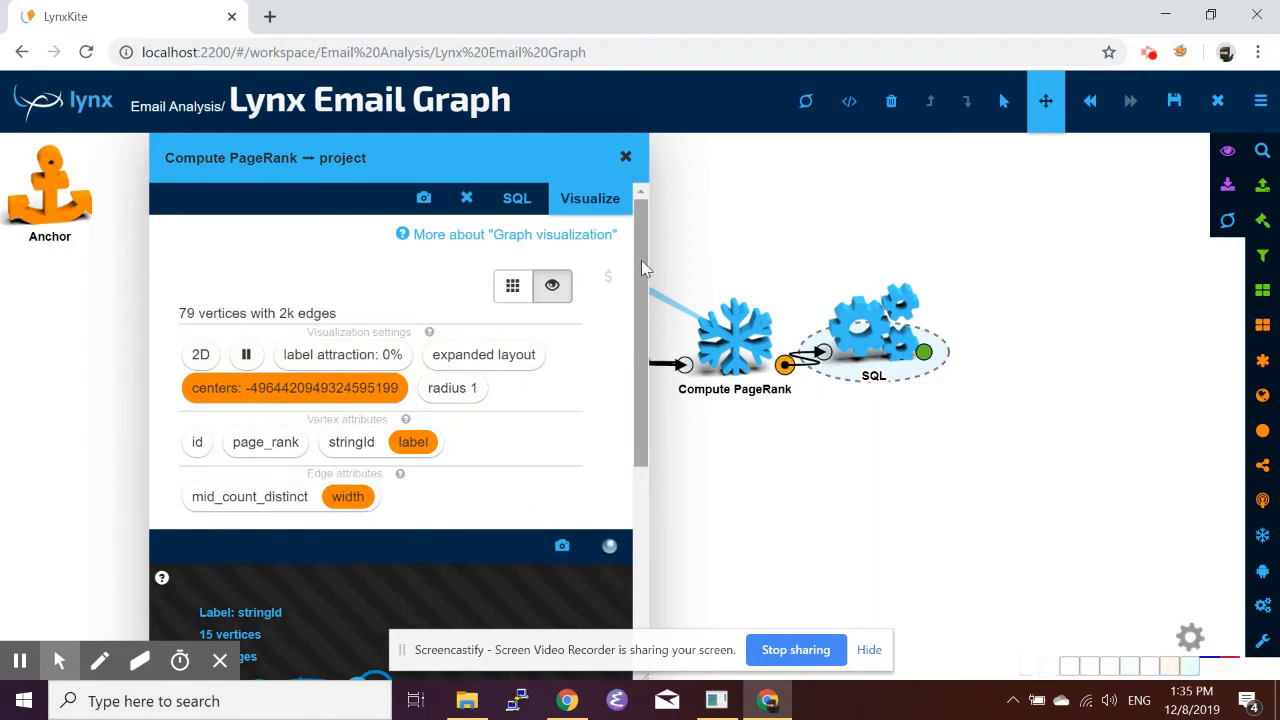
# Zoom into the graph visualization around the center vertex.
pyautogui.moveTo(641, 260); pyautogui.dragTo(685, 450)
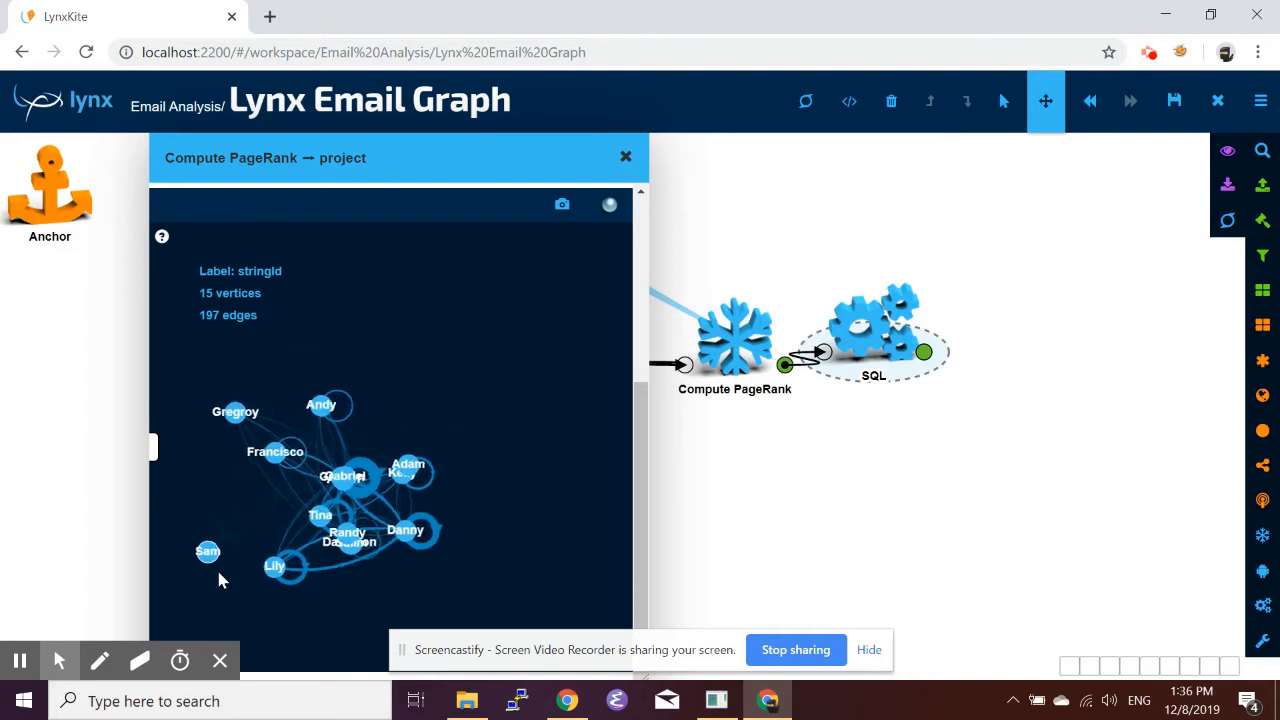
pyautogui.moveTo(204, 545); pyautogui.dragTo(288, 482)
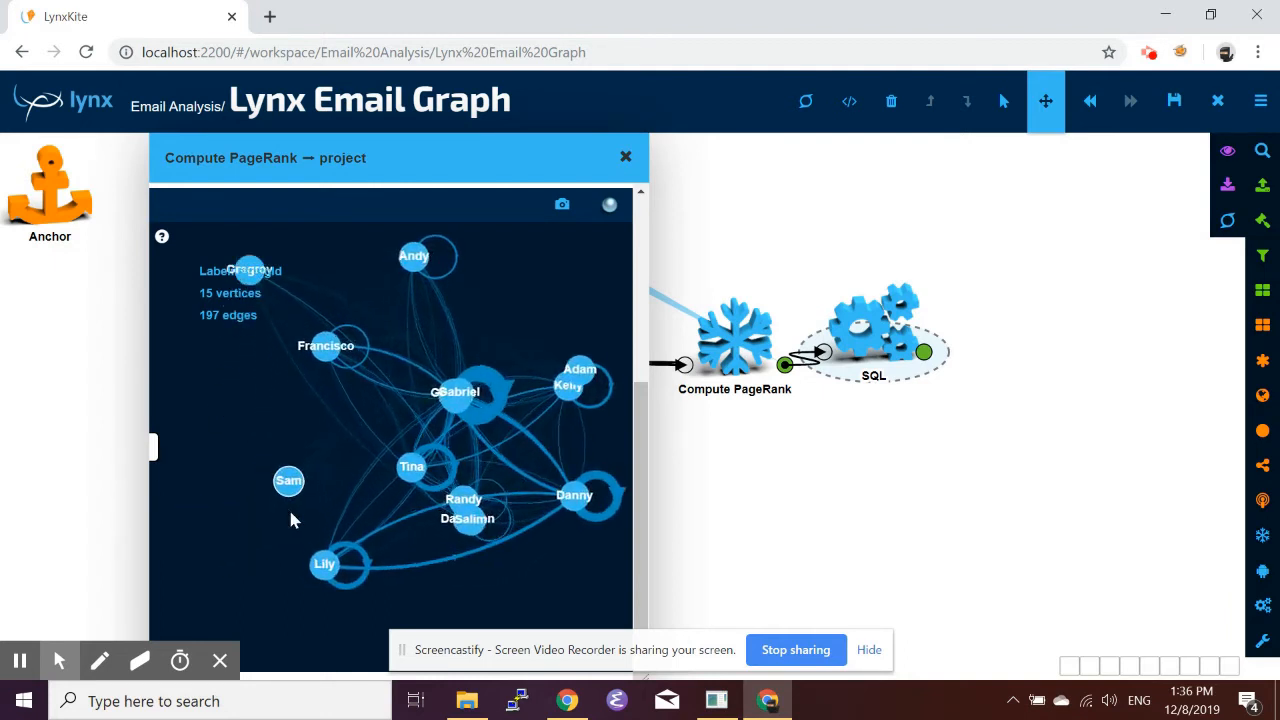
pyautogui.scroll(3, 291, 513)
pyautogui.scroll(4, 302, 495)
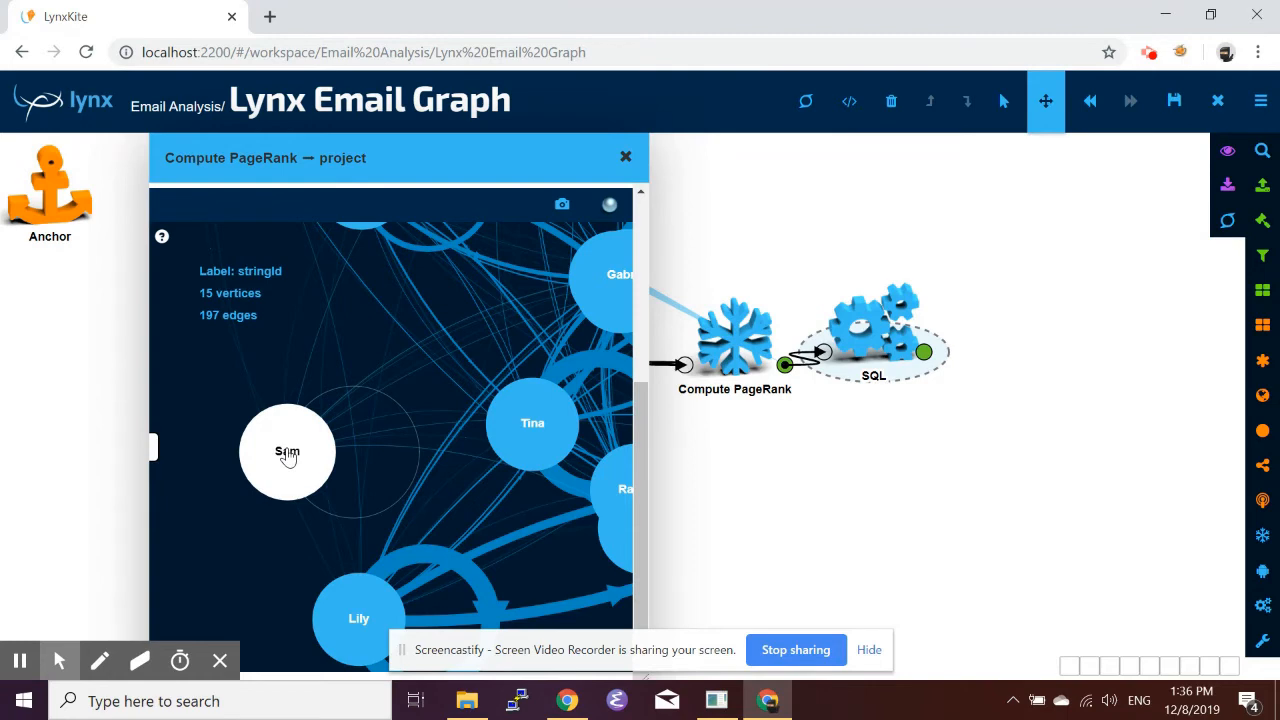
pyautogui.scroll(3, 374, 452)
pyautogui.scroll(-6, 374, 452)
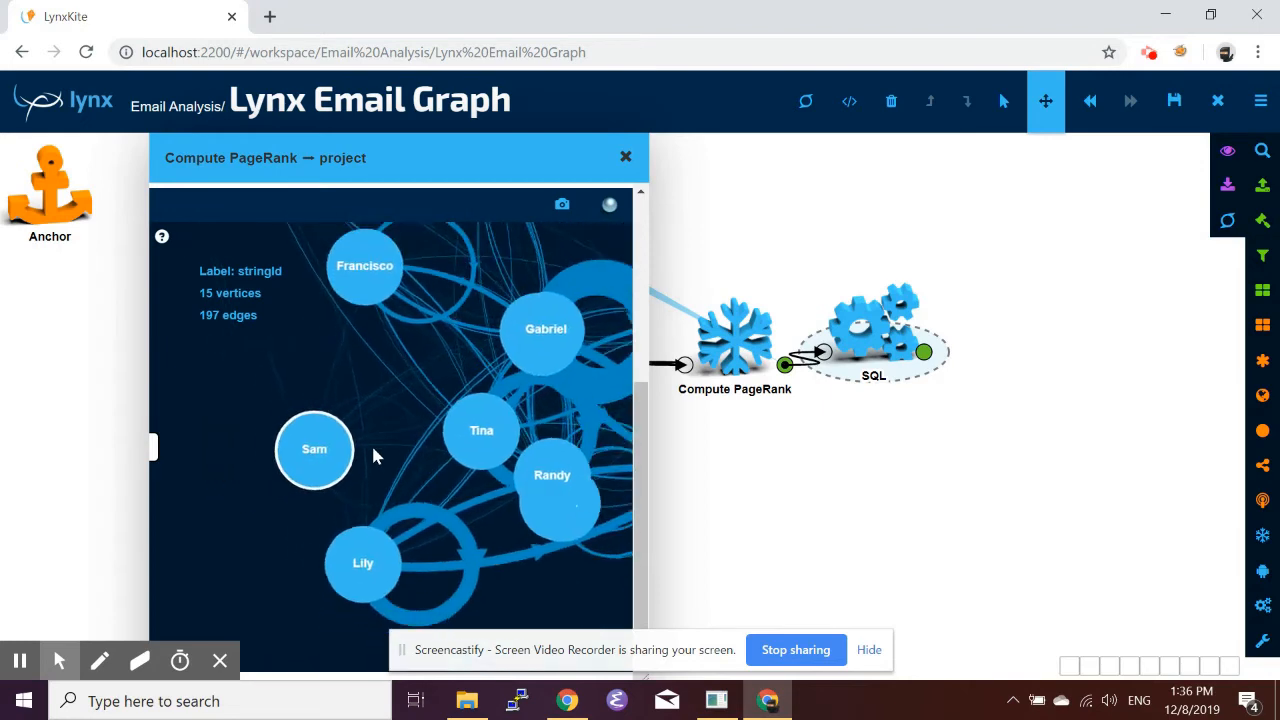
pyautogui.scroll(-4, 374, 457)
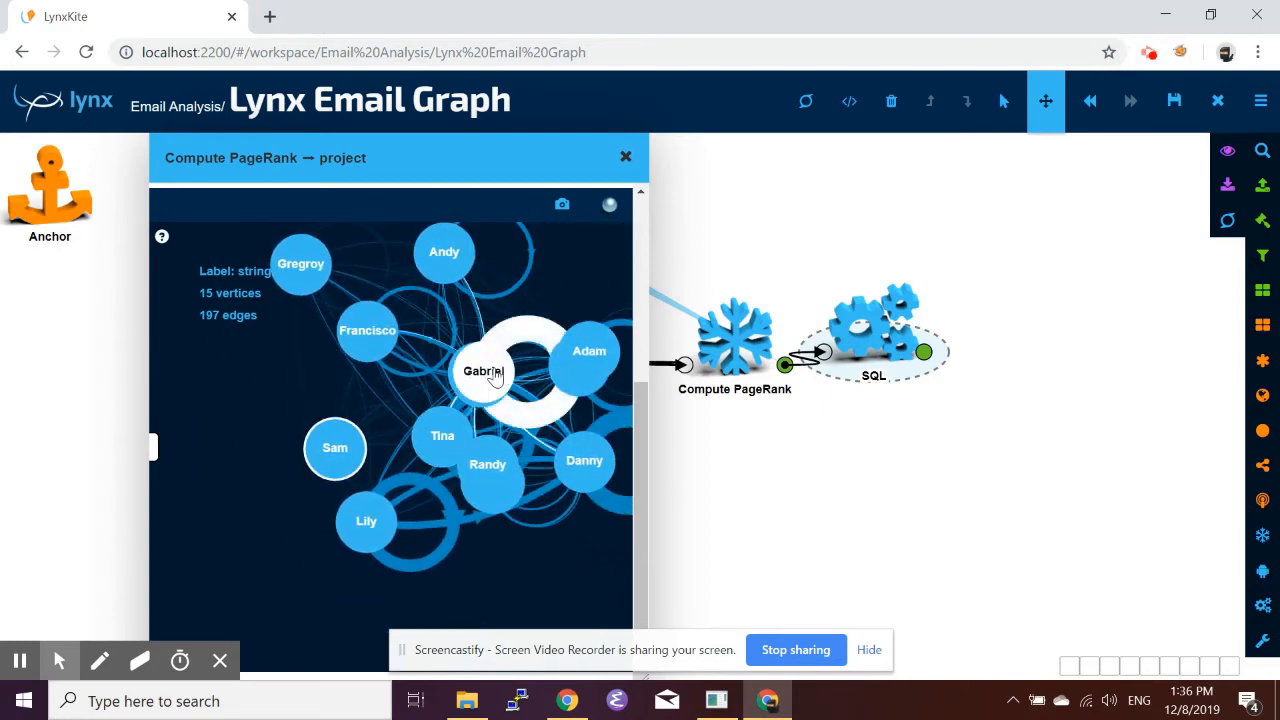
# Reposition several vertices in the visualization, then close the Compute PageRank popup.
pyautogui.moveTo(496, 376); pyautogui.dragTo(502, 405)
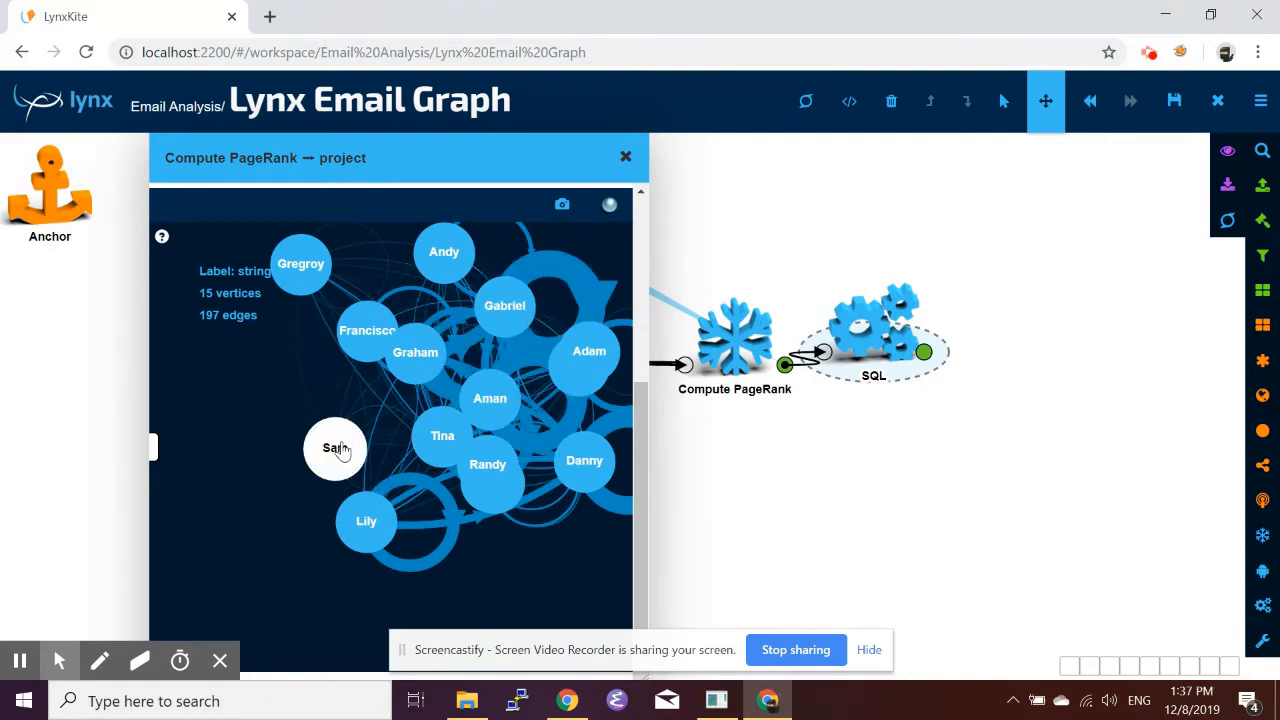
pyautogui.moveTo(338, 451); pyautogui.dragTo(303, 450)
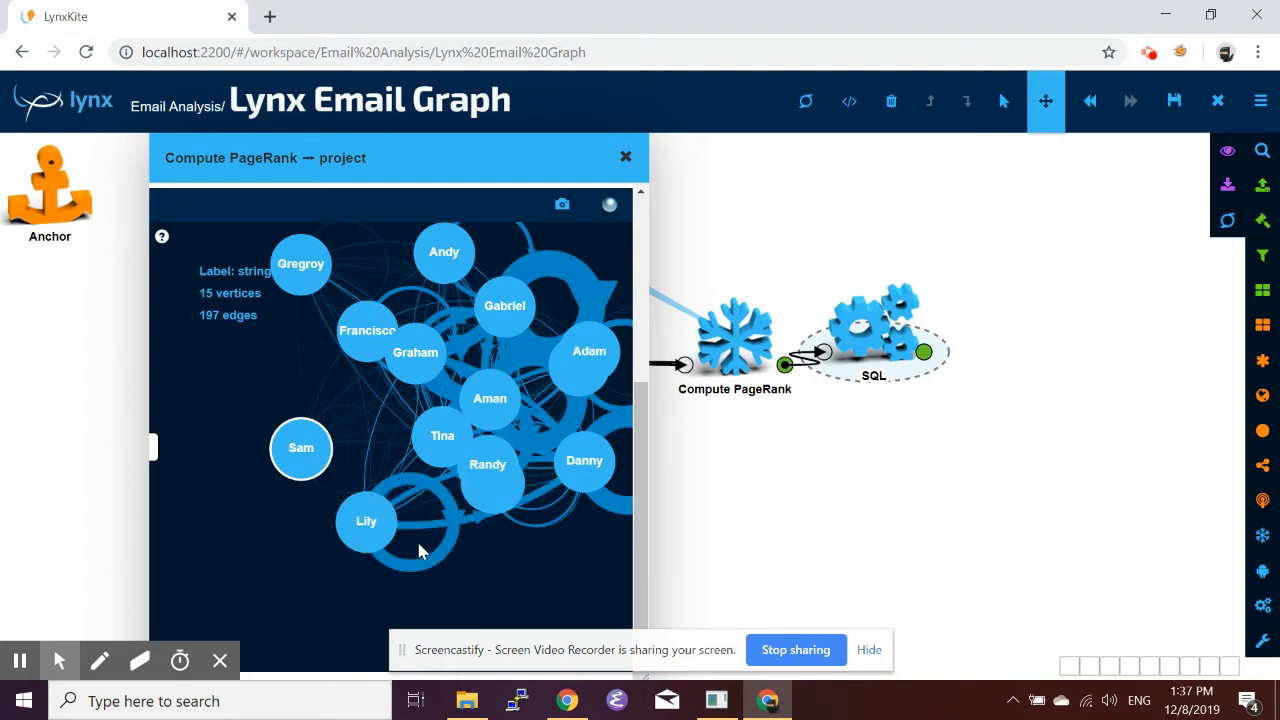
pyautogui.click(369, 528)
pyautogui.moveTo(369, 528); pyautogui.dragTo(318, 558)
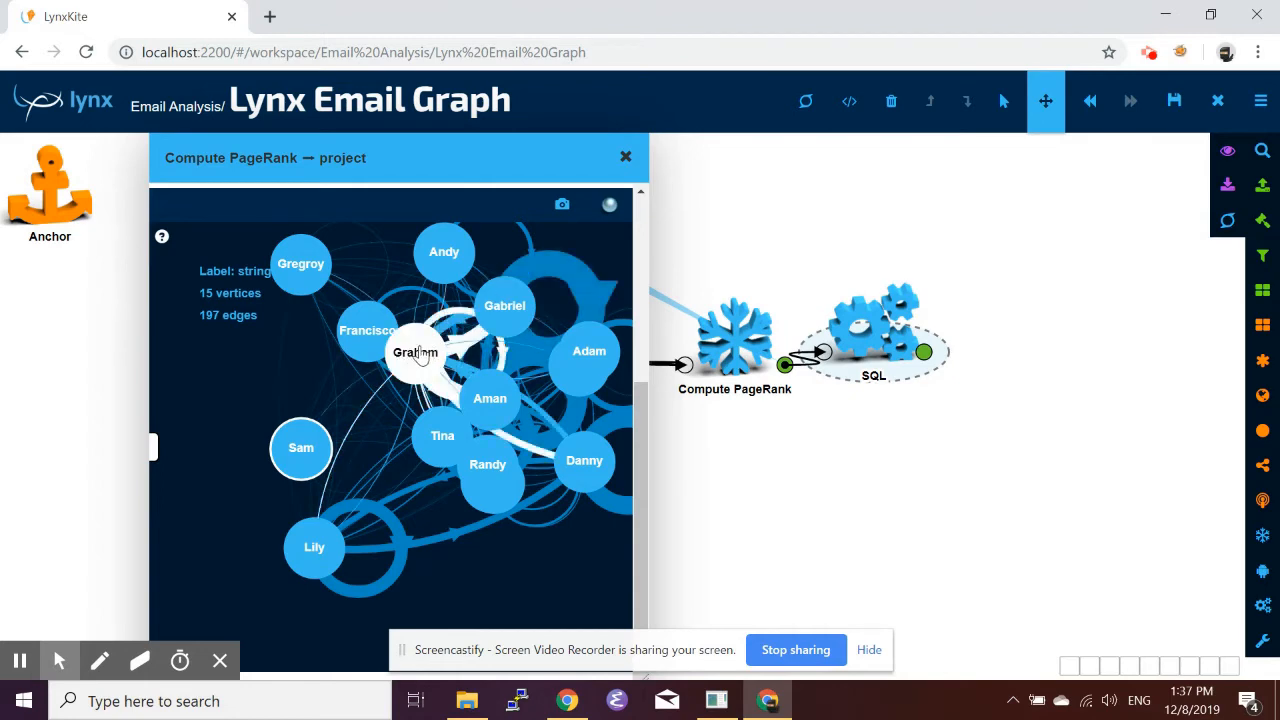
pyautogui.moveTo(420, 357); pyautogui.dragTo(378, 418)
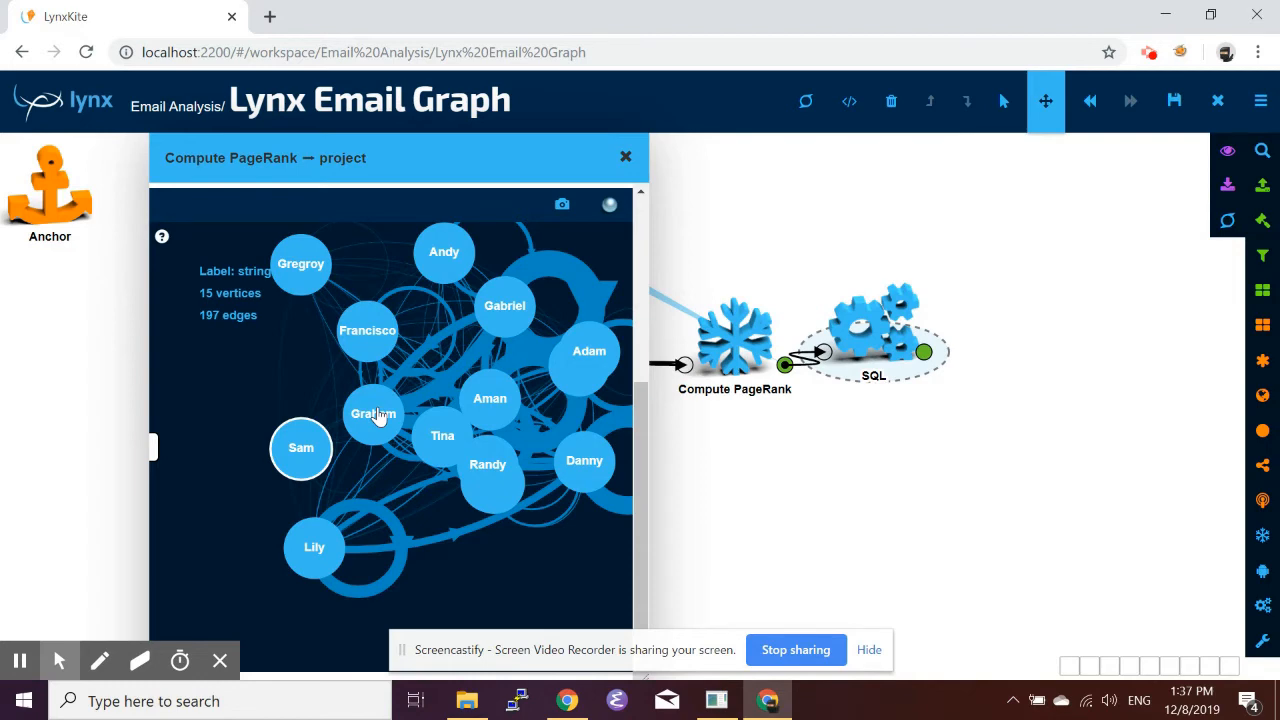
pyautogui.click(625, 157)
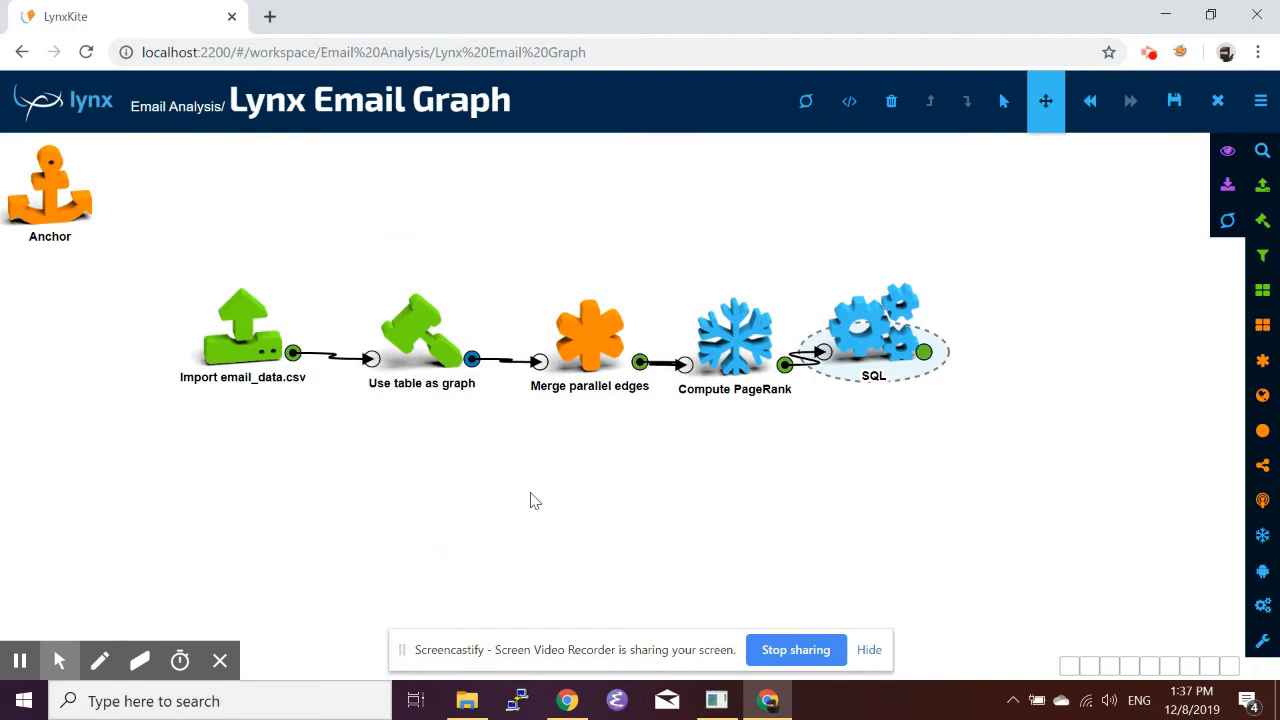
# Insert a Discard loop edges box between Merge parallel edges and Compute PageRank, wiring its input and output.
pyautogui.press('/')
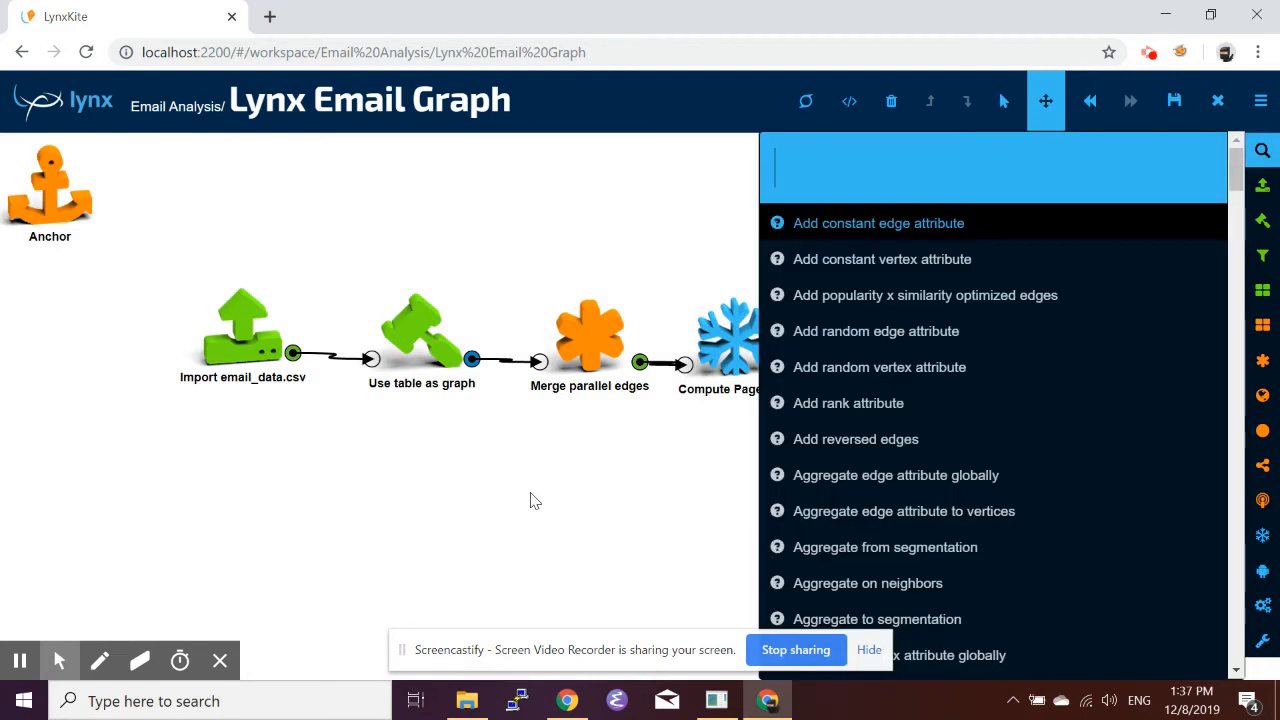
pyautogui.write('loop')
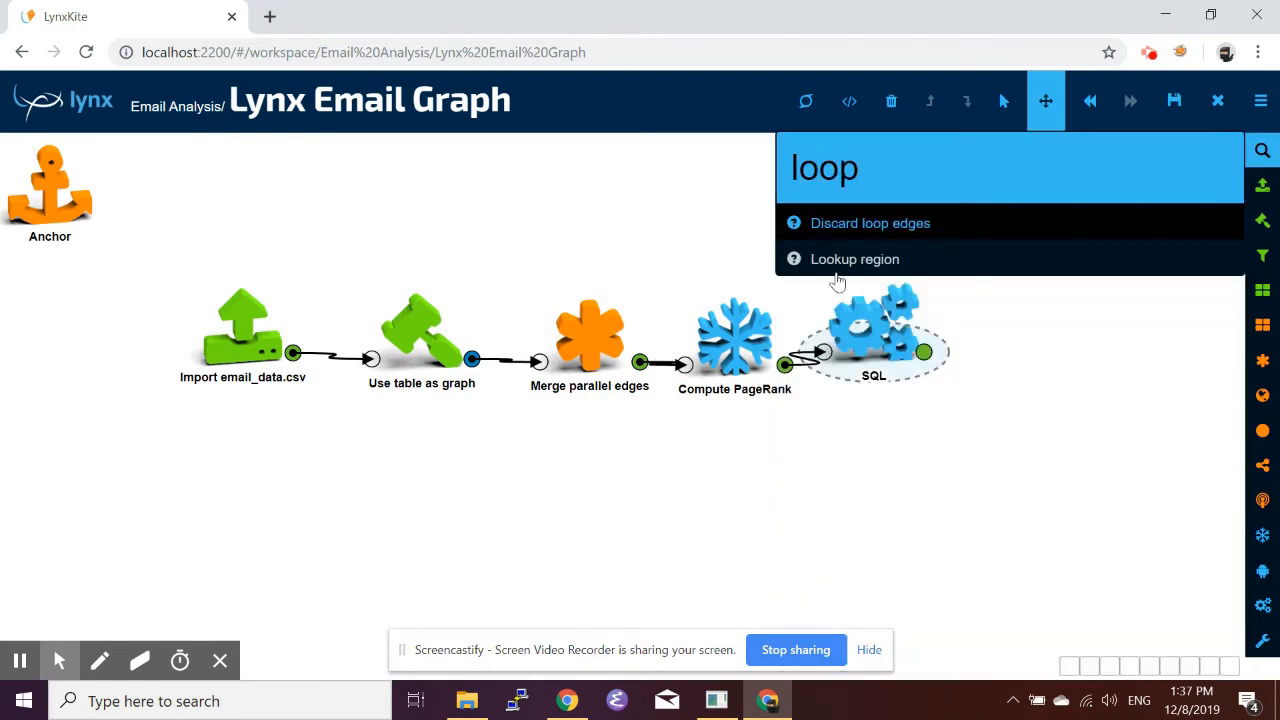
pyautogui.moveTo(875, 222); pyautogui.dragTo(661, 451)
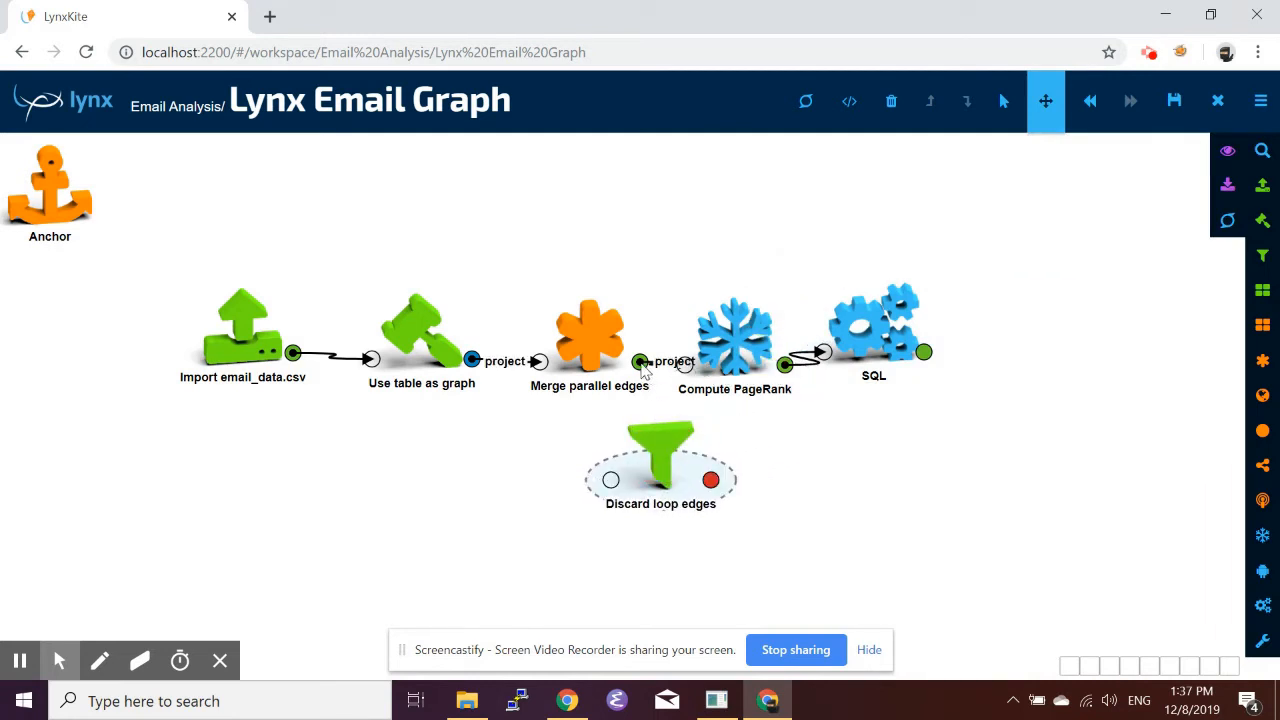
pyautogui.moveTo(641, 364); pyautogui.dragTo(611, 479)
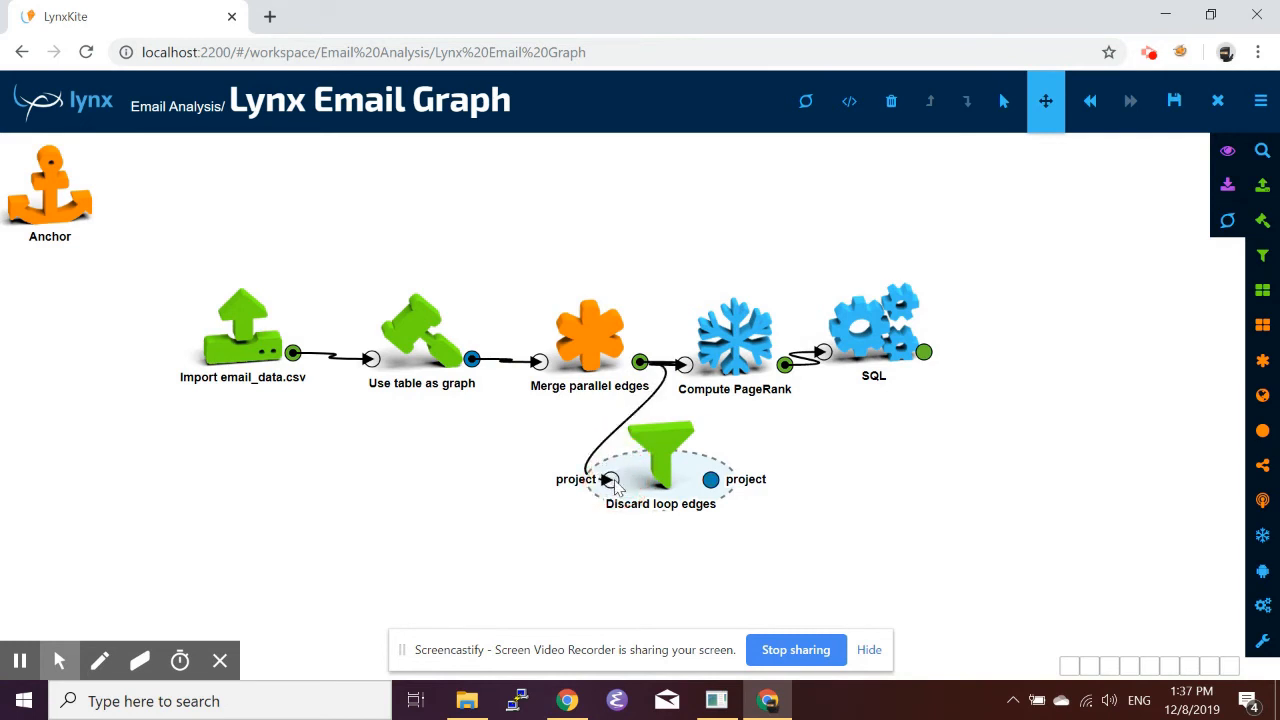
pyautogui.moveTo(712, 480); pyautogui.dragTo(684, 364)
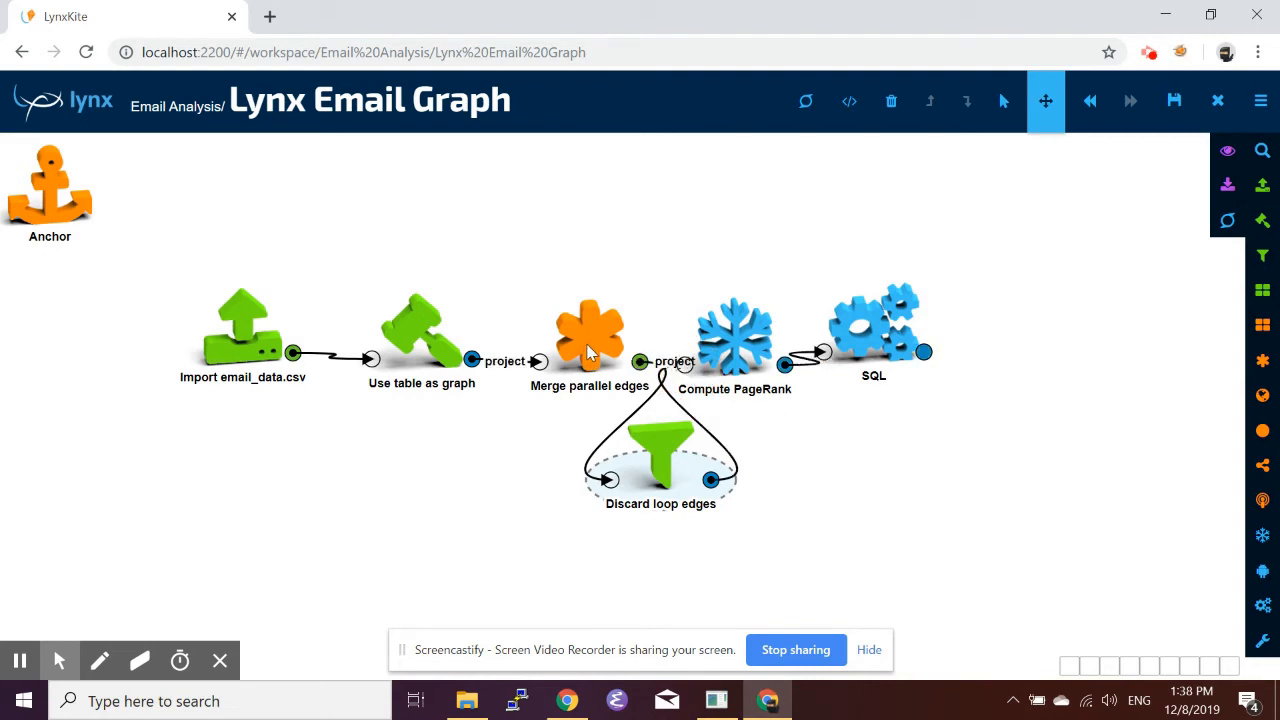
pyautogui.moveTo(592, 350)
pyautogui.mouseDown()
pyautogui.moveTo(544, 336)
pyautogui.moveTo(570, 345)
pyautogui.mouseUp()
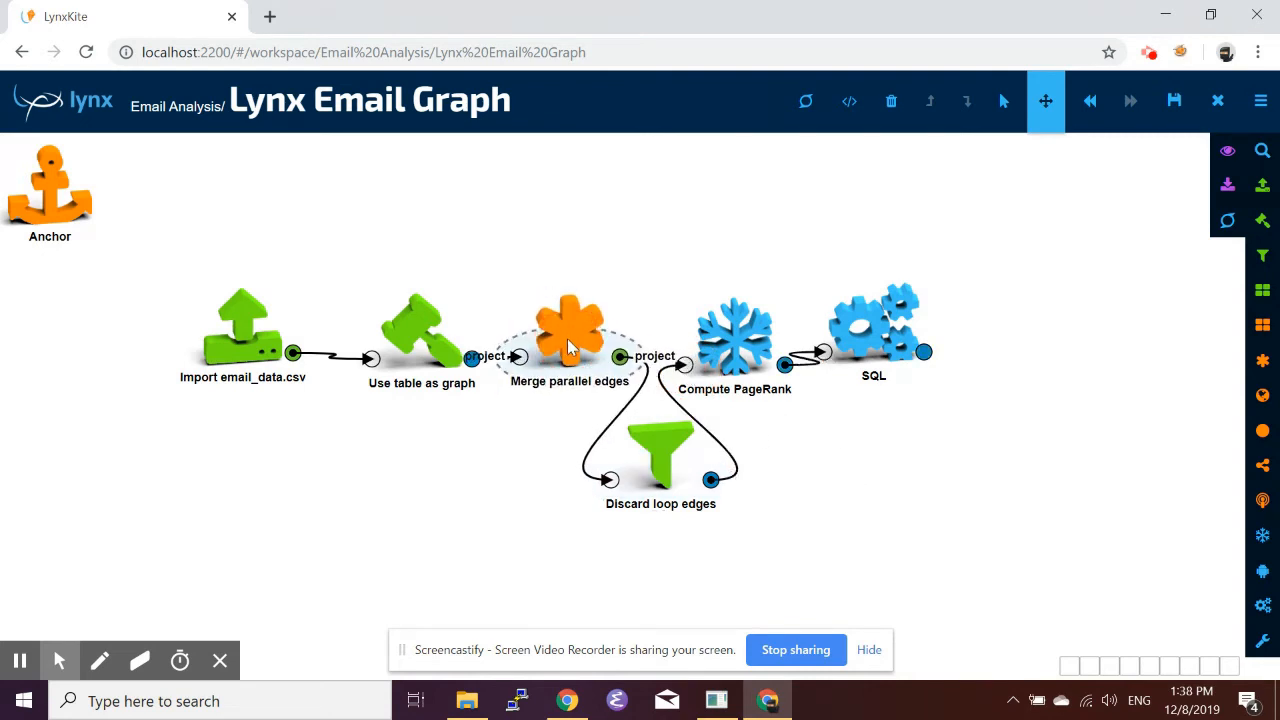
# Set the Compute PageRank weight attribute to mid_count_distinct.
pyautogui.click(743, 355)
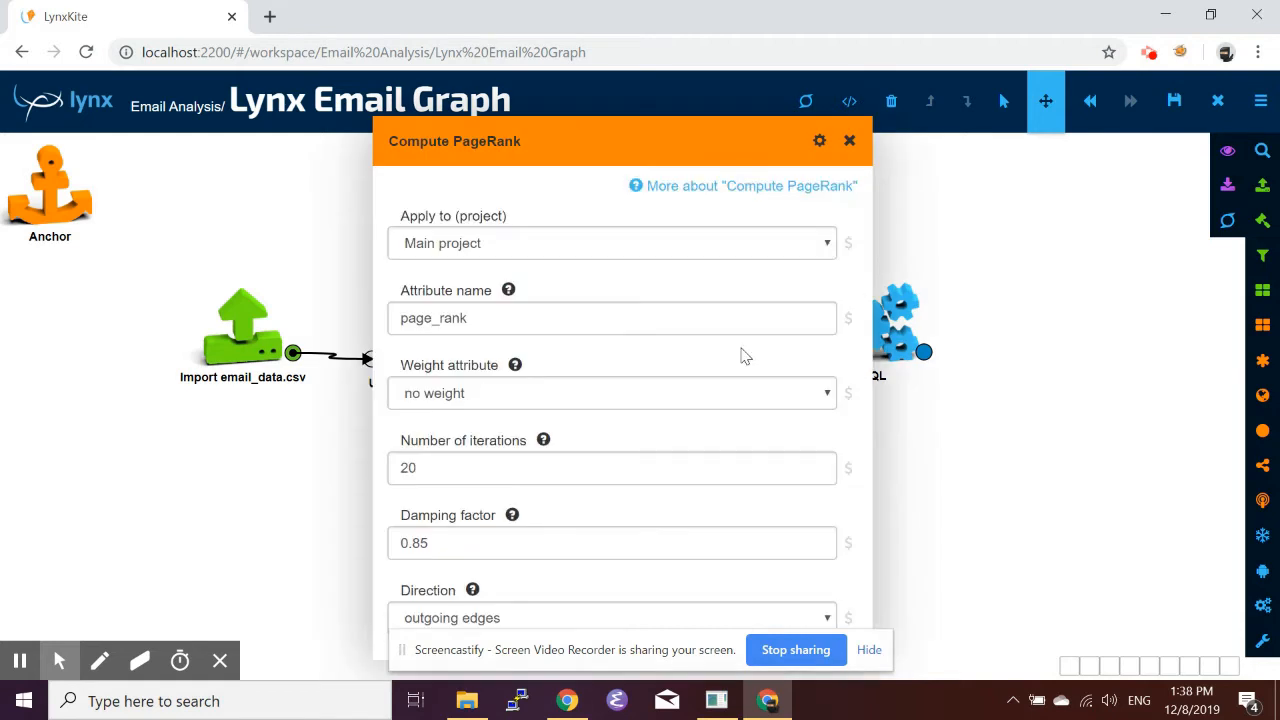
pyautogui.click(624, 398)
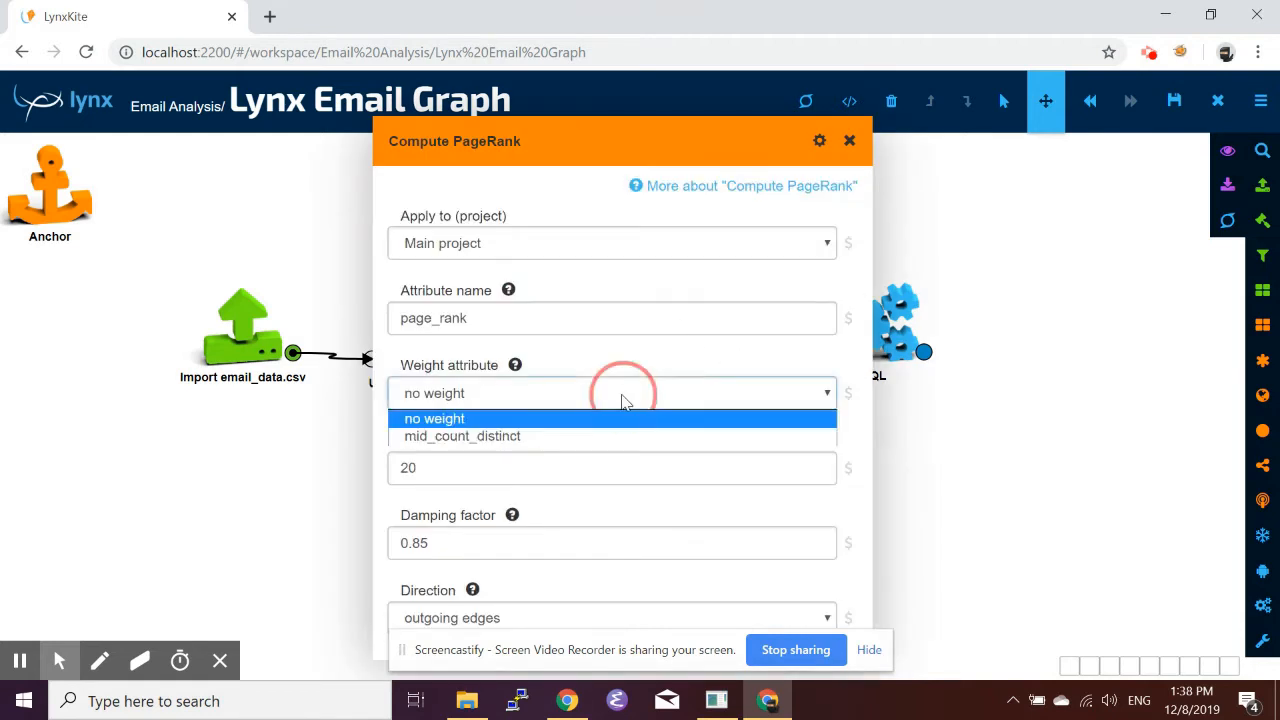
pyautogui.click(521, 437)
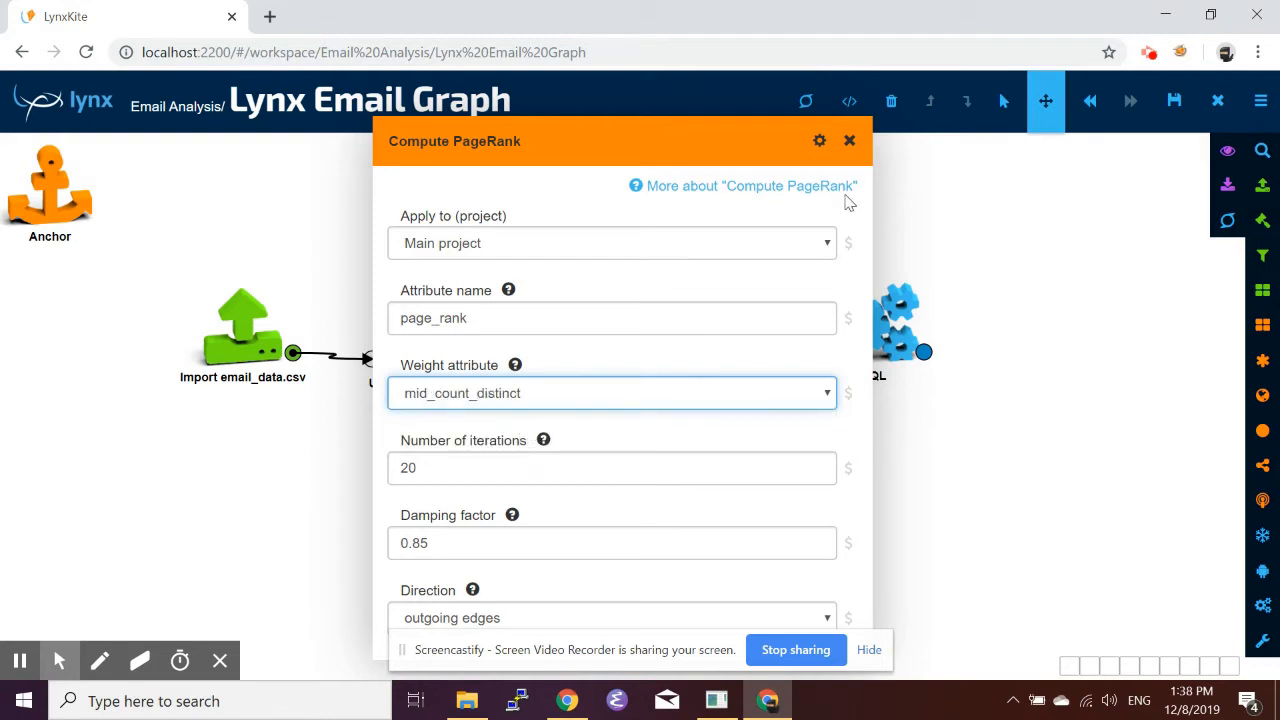
pyautogui.click(849, 141)
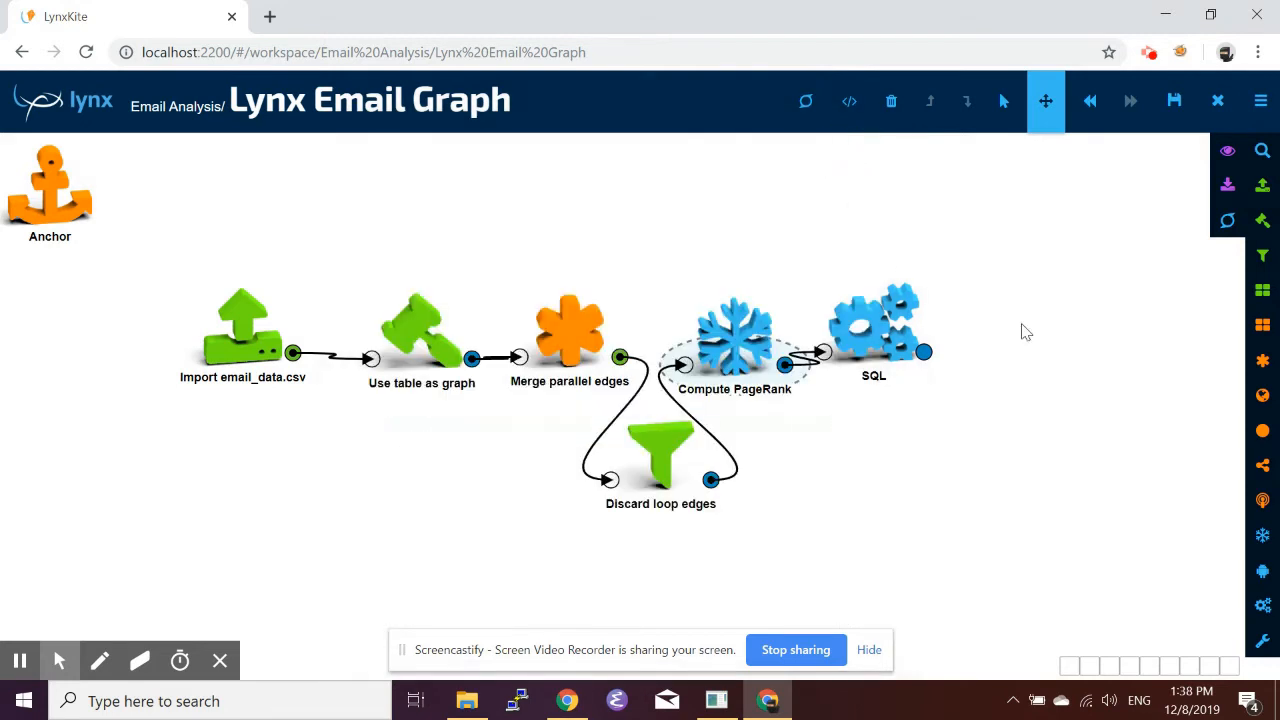
# Open the SQL box's output table and scroll through the ranked vertices by page_rank.
pyautogui.click(925, 354)
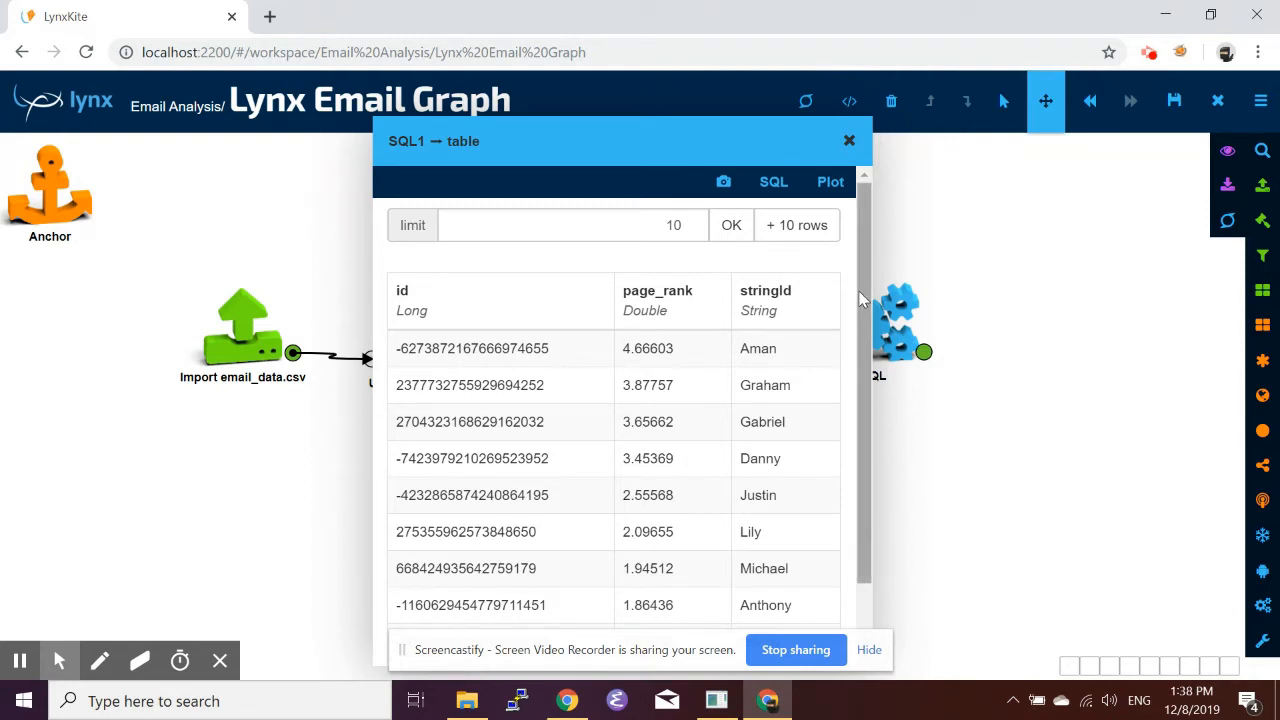
pyautogui.moveTo(864, 296); pyautogui.dragTo(866, 390)
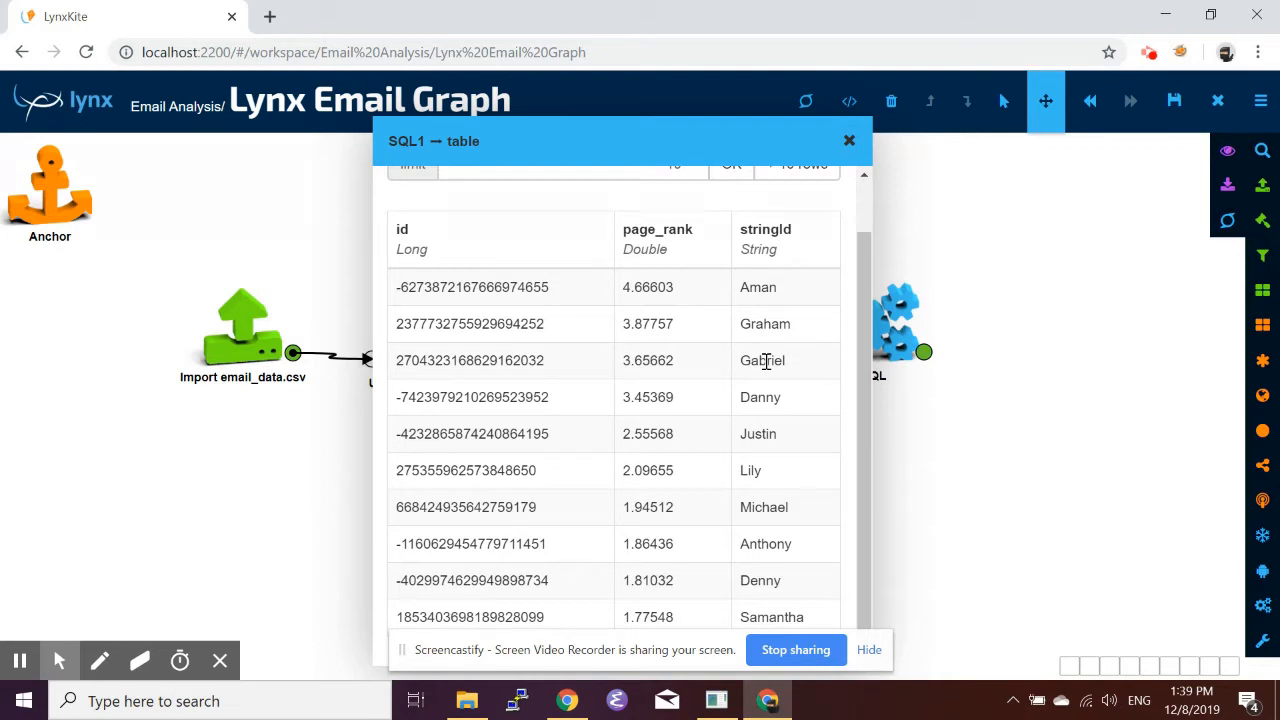
pyautogui.click(849, 141)
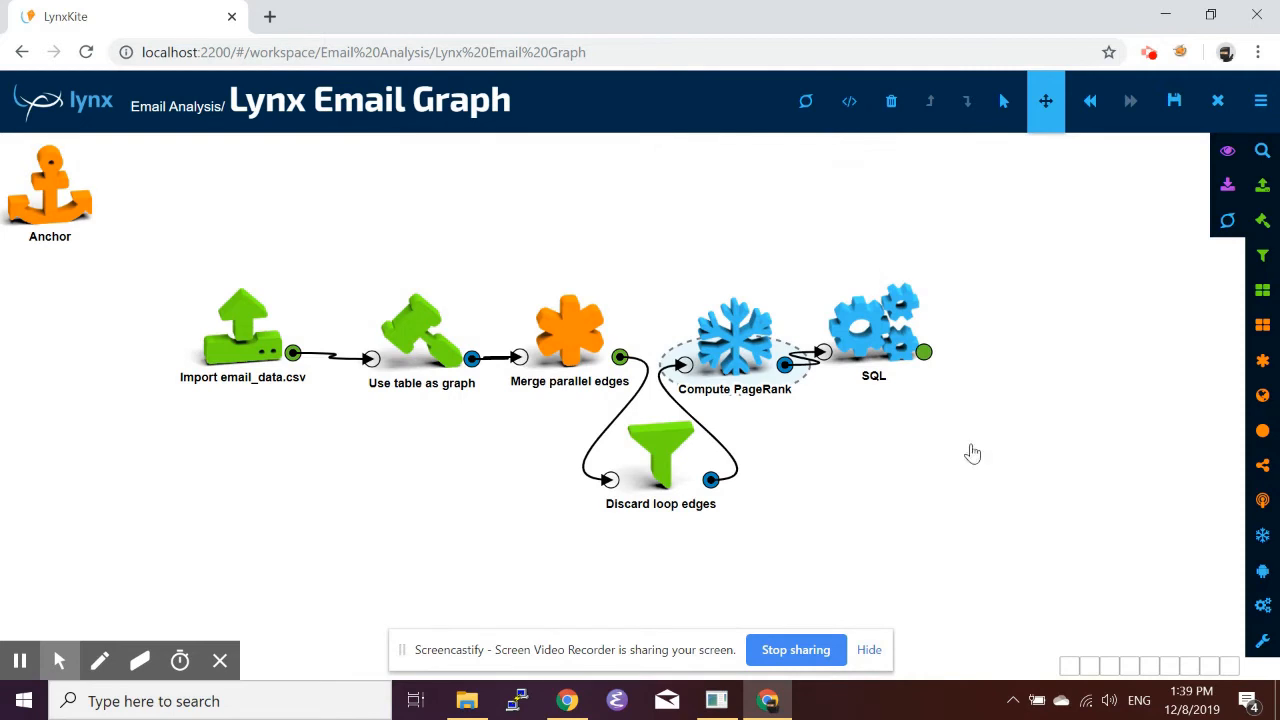
# Add a Find modular clustering box and connect the Compute PageRank output to it.
pyautogui.press('/')
pyautogui.write('modu')
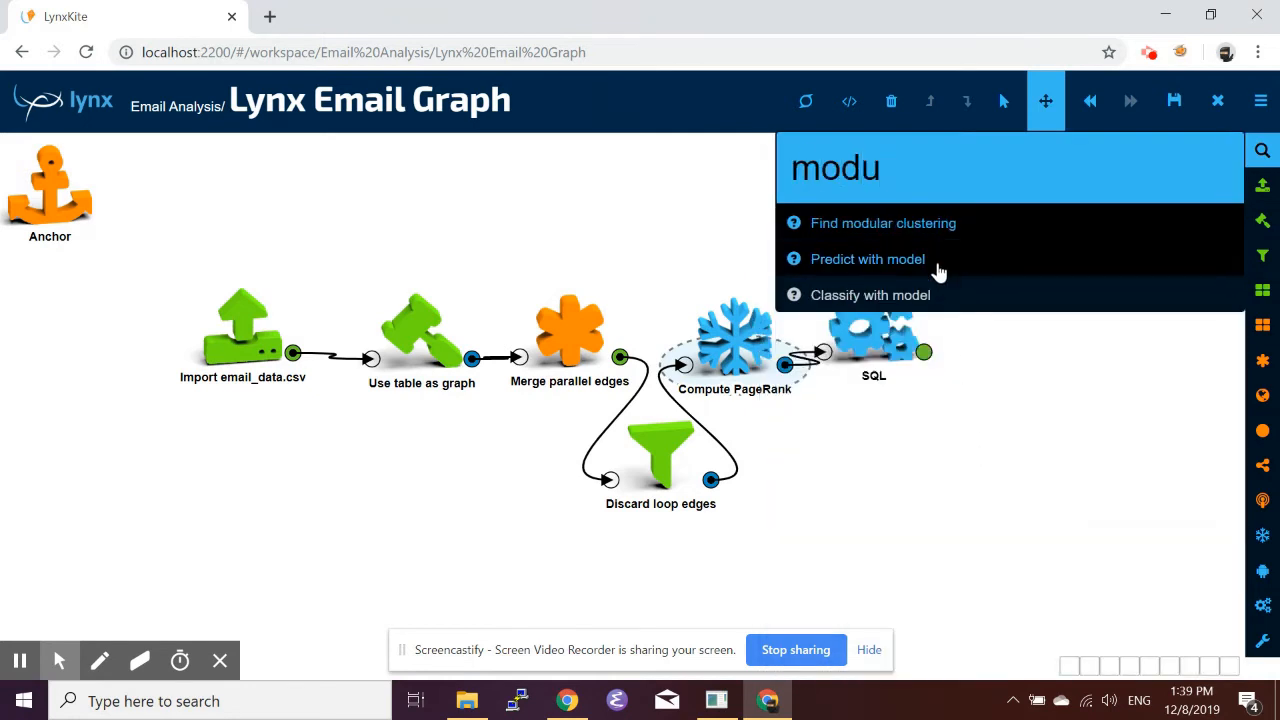
pyautogui.moveTo(885, 228); pyautogui.dragTo(958, 487)
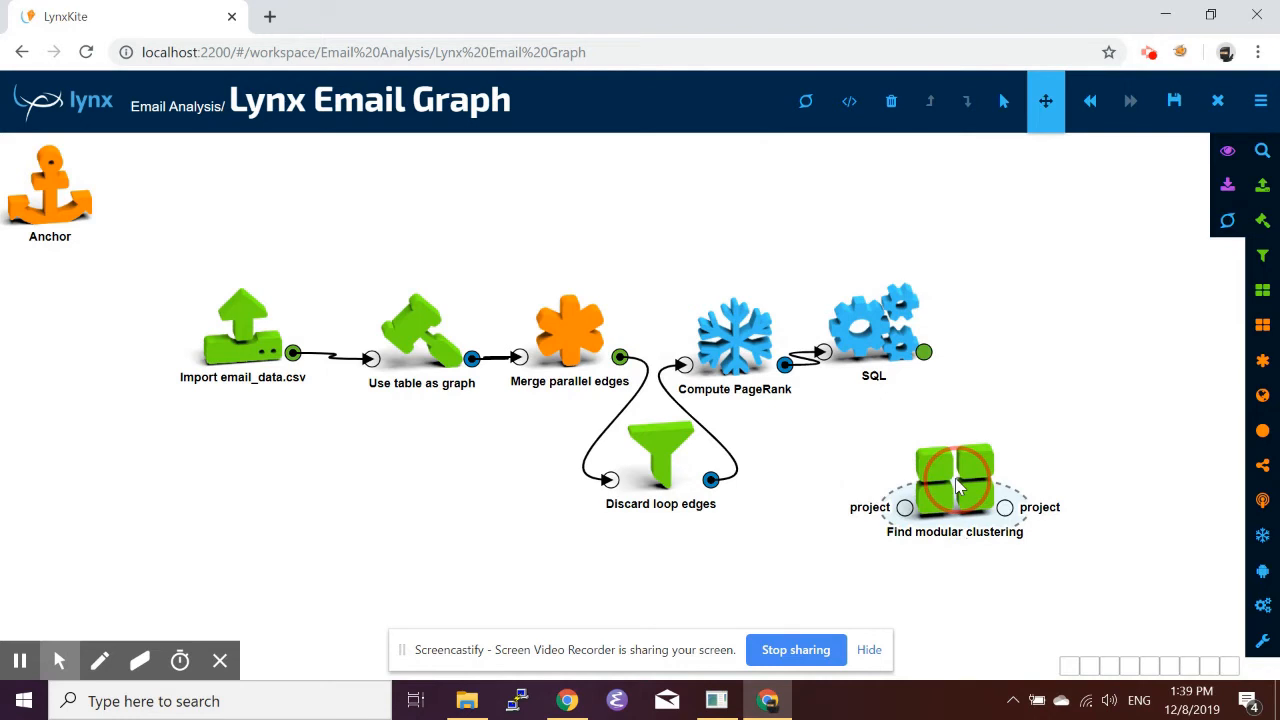
pyautogui.moveTo(958, 487); pyautogui.dragTo(803, 534)
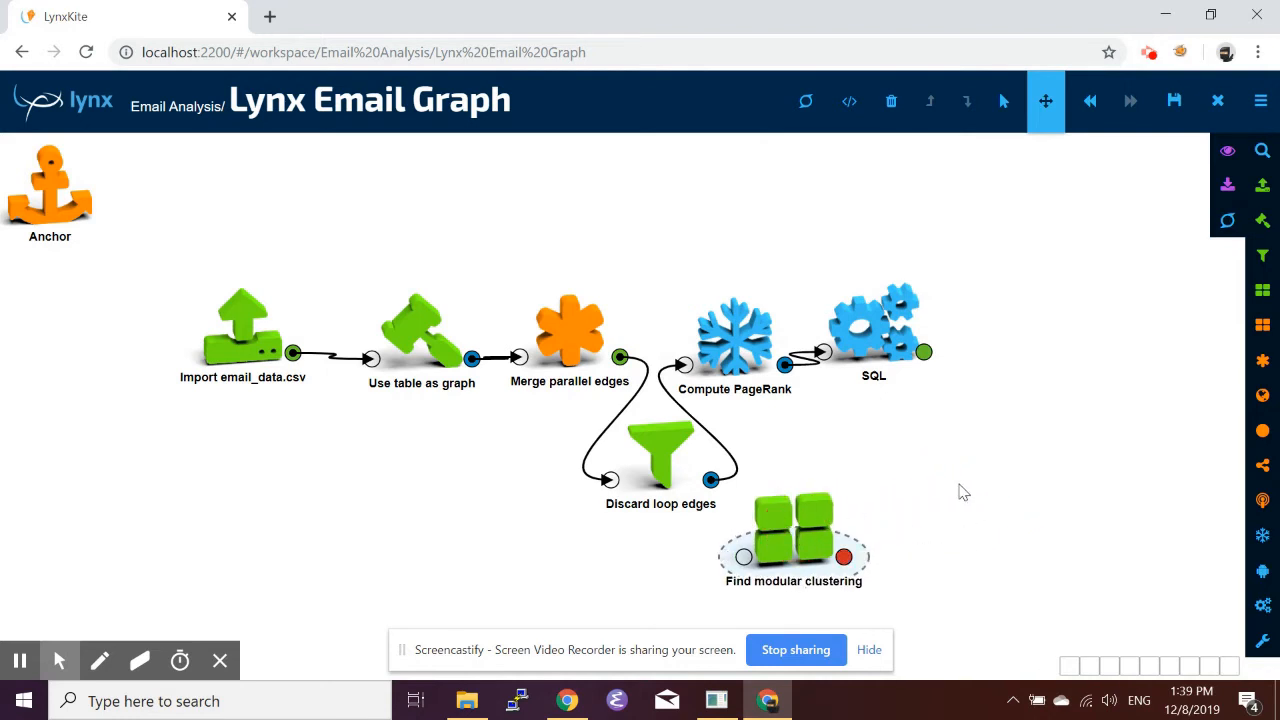
pyautogui.scroll(-2, 963, 492)
pyautogui.scroll(3, 960, 491)
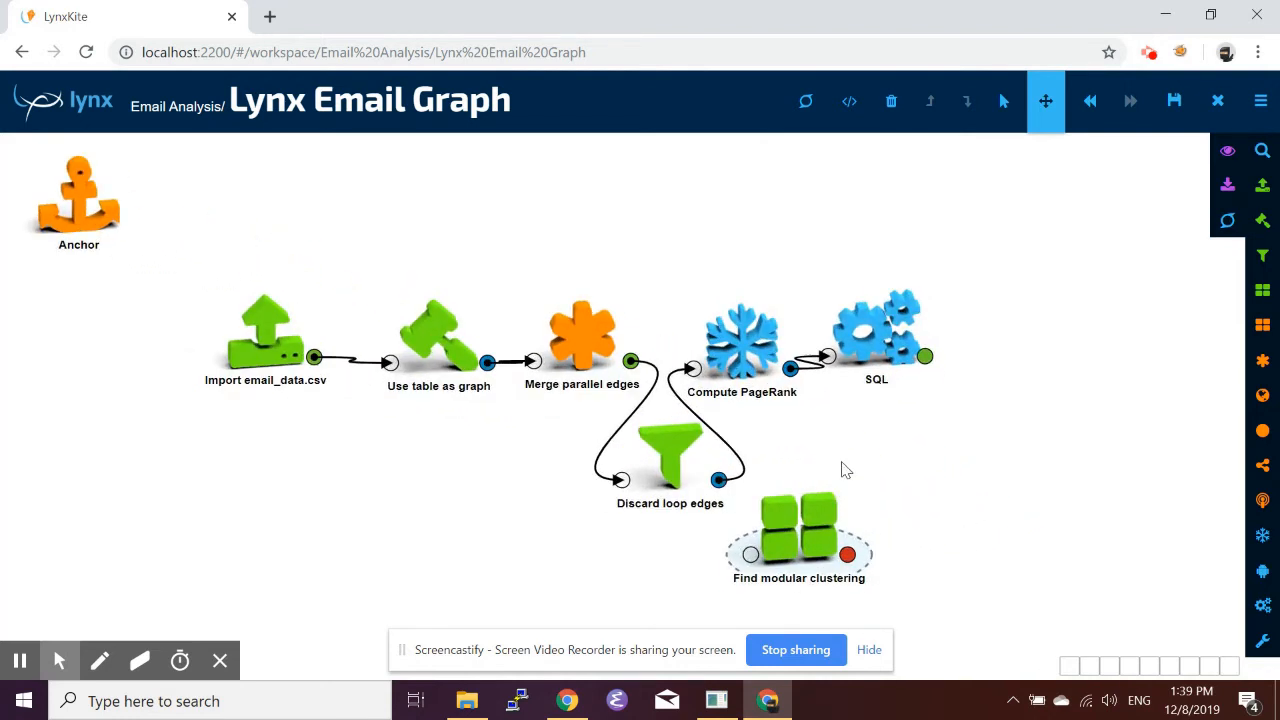
pyautogui.moveTo(846, 471); pyautogui.dragTo(858, 348)
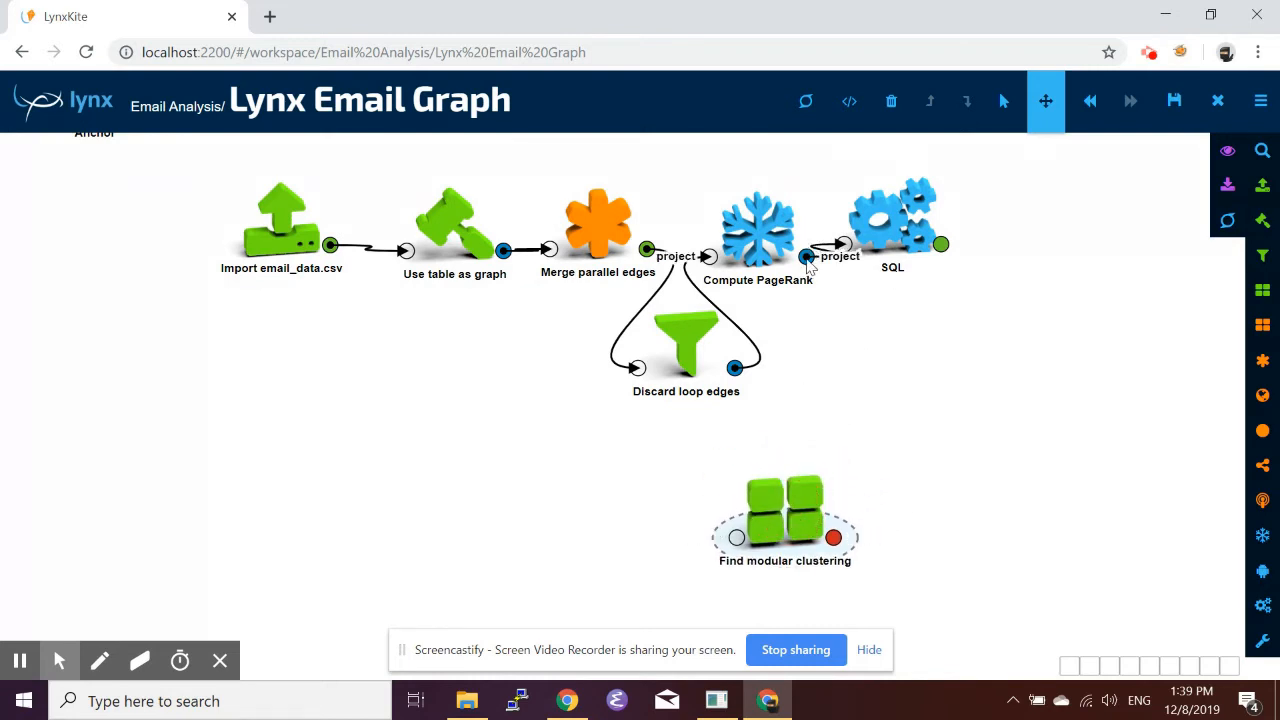
pyautogui.moveTo(806, 257); pyautogui.dragTo(730, 538)
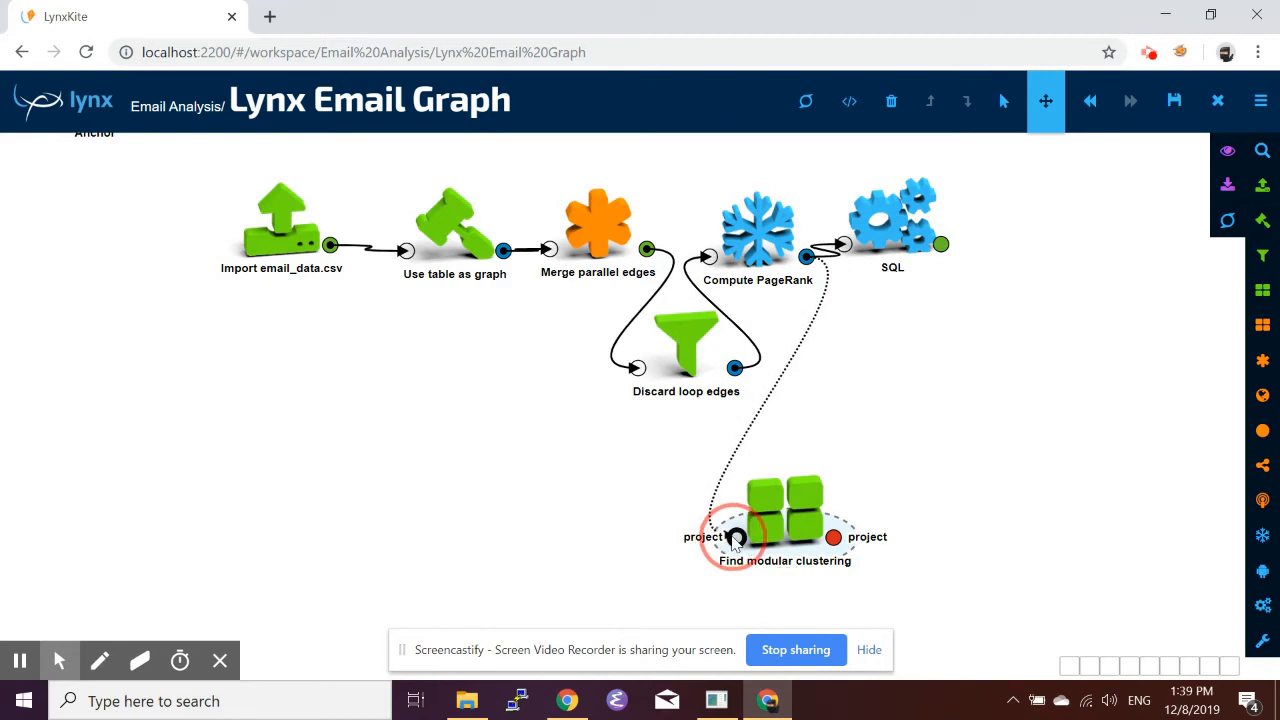
# Review the Find modular clustering settings and open the modular_clusters segmentation in its output project.
pyautogui.click(793, 516)
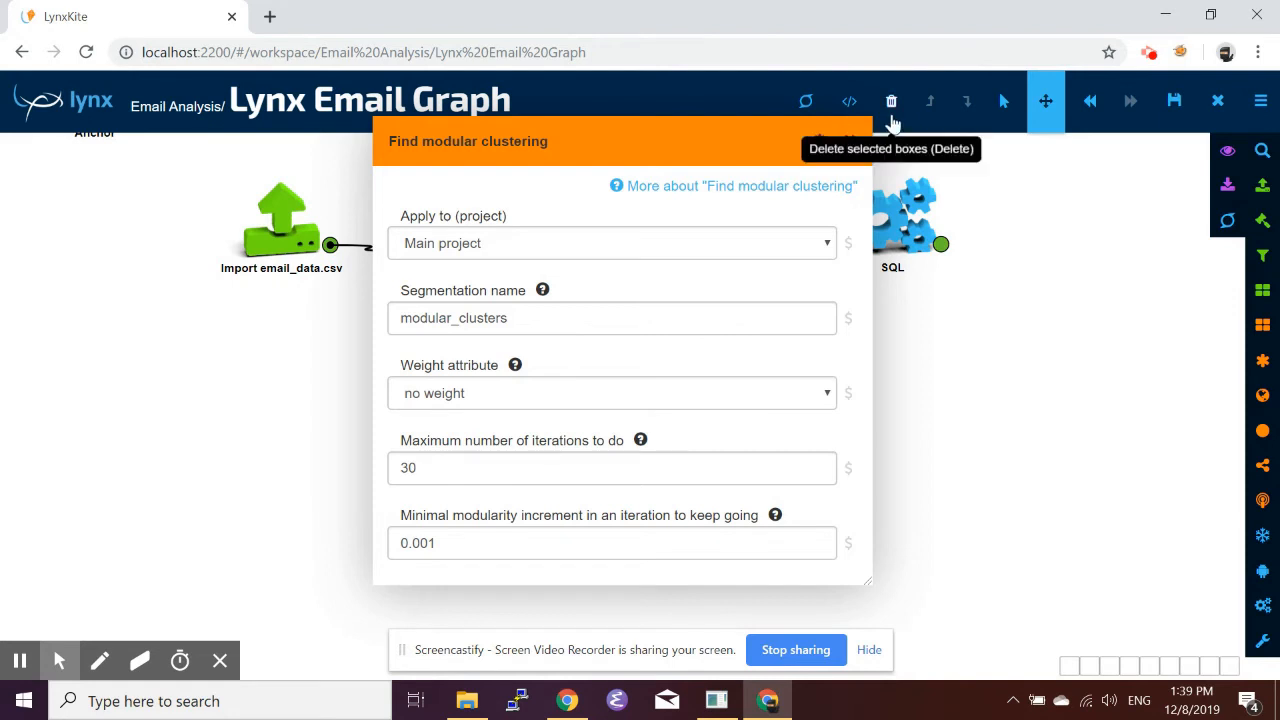
pyautogui.click(849, 141)
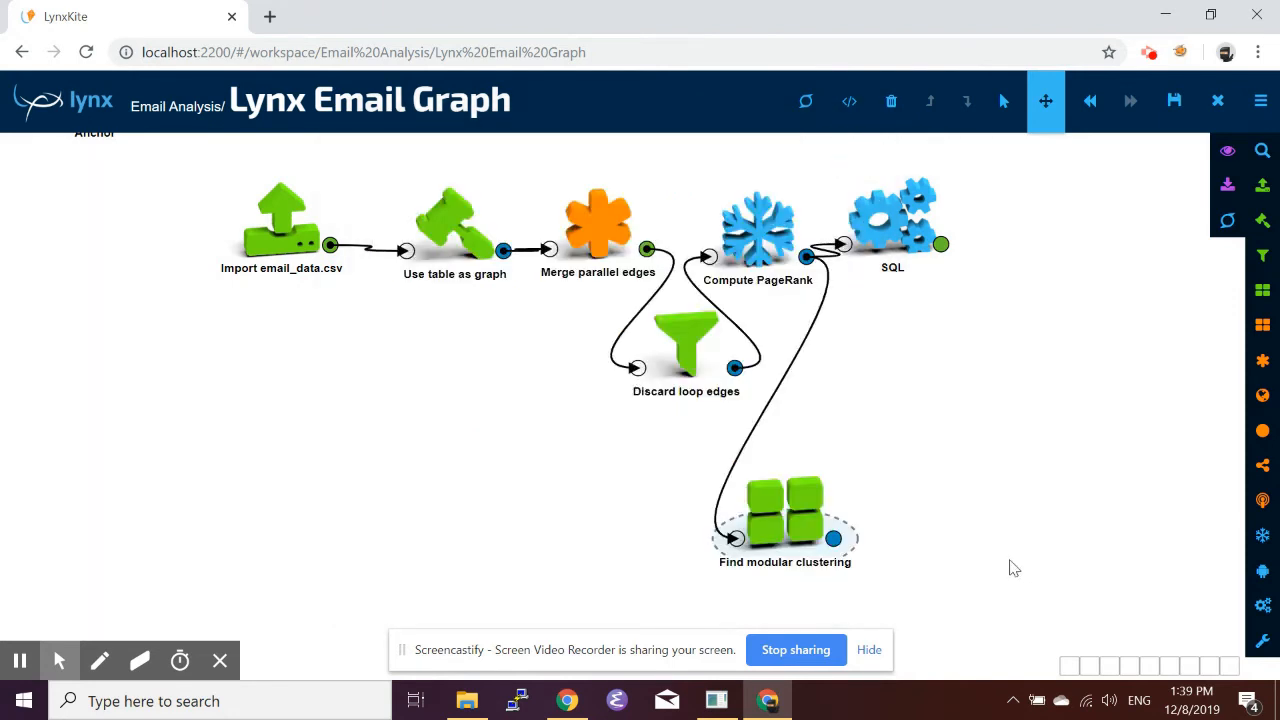
pyautogui.click(833, 538)
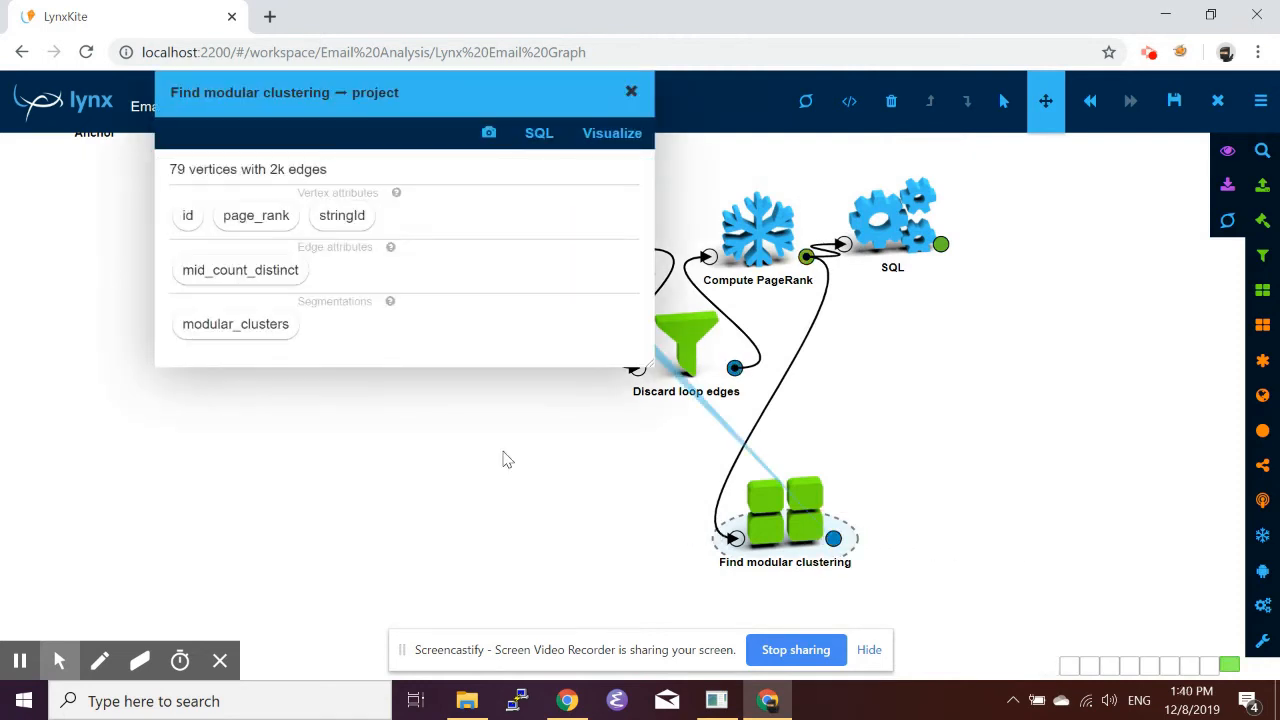
pyautogui.moveTo(259, 324); pyautogui.dragTo(296, 336)
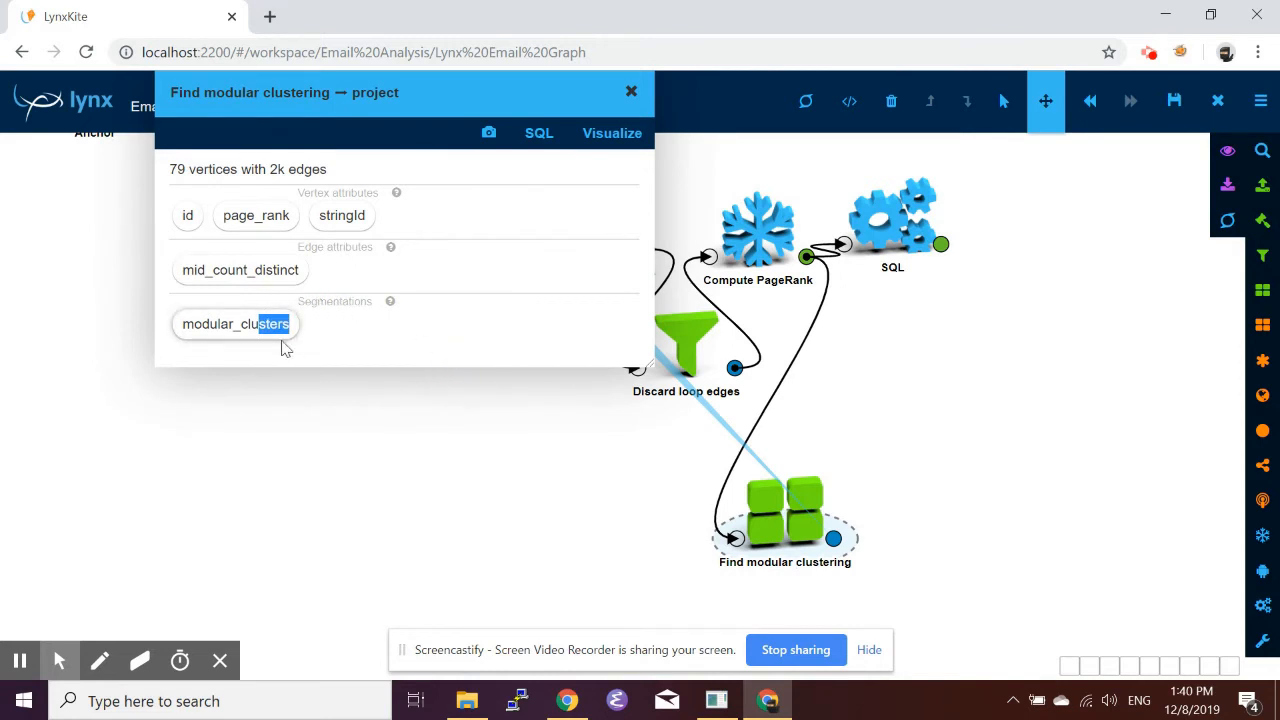
pyautogui.click(357, 345)
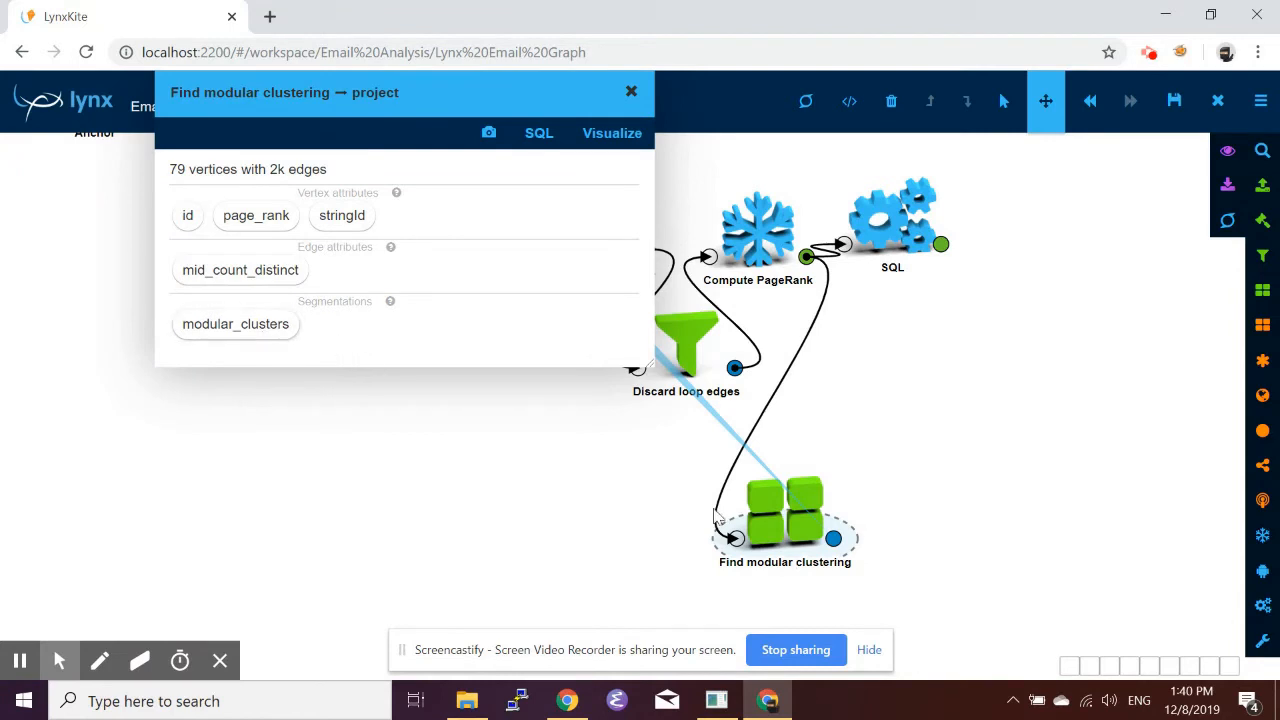
pyautogui.click(252, 336)
pyautogui.click(194, 366)
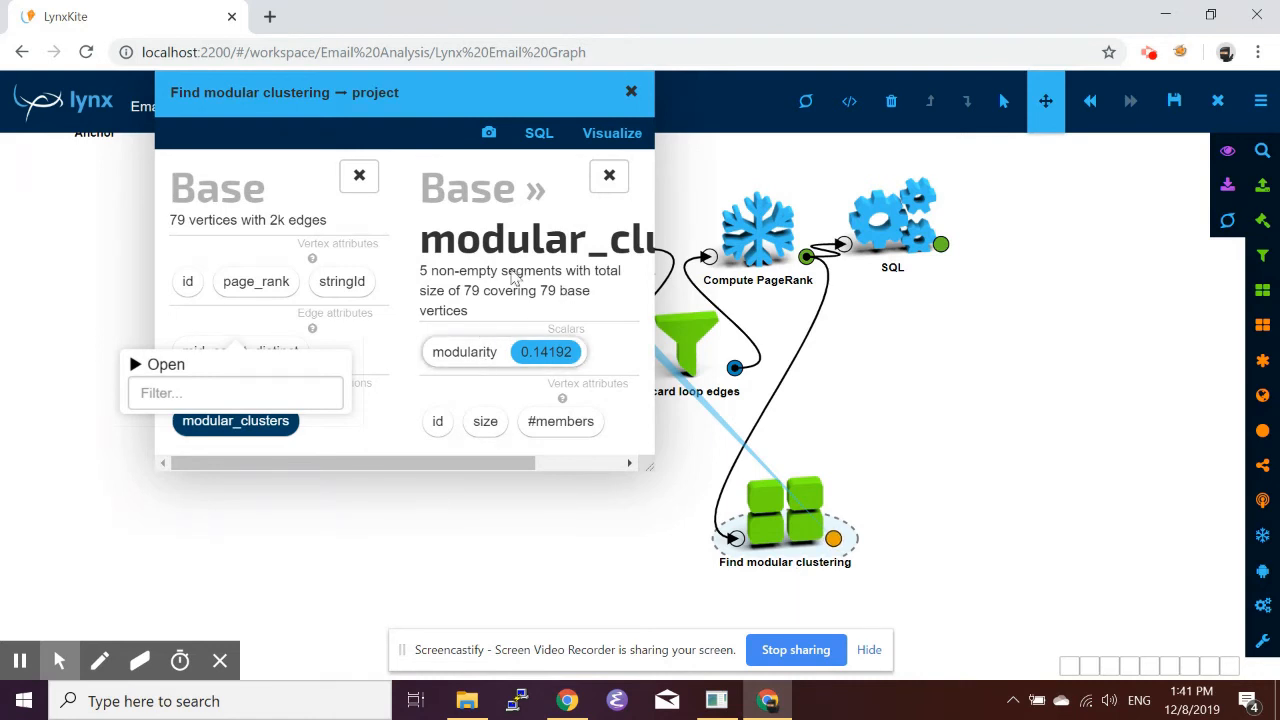
pyautogui.click(631, 92)
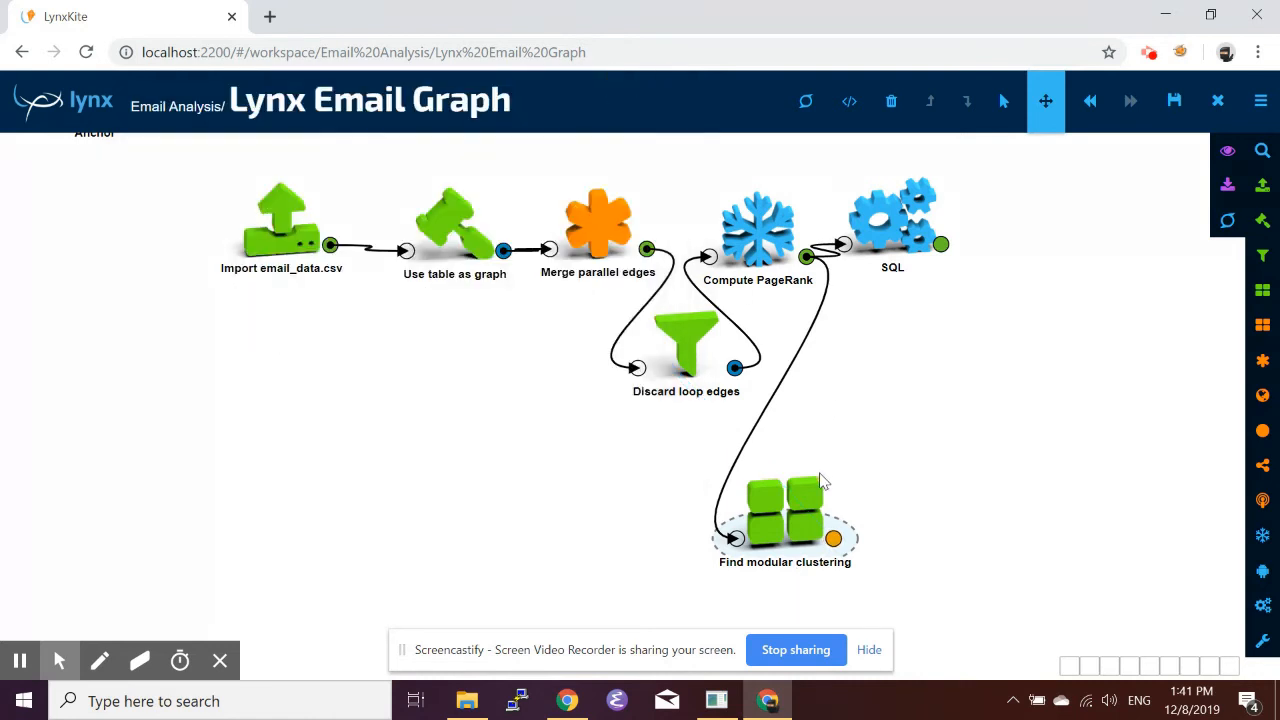
# Move the Find modular clustering box and attach a Graph visualization box to its output.
pyautogui.moveTo(786, 505); pyautogui.dragTo(529, 510)
pyautogui.scroll(-5, 342, 453)
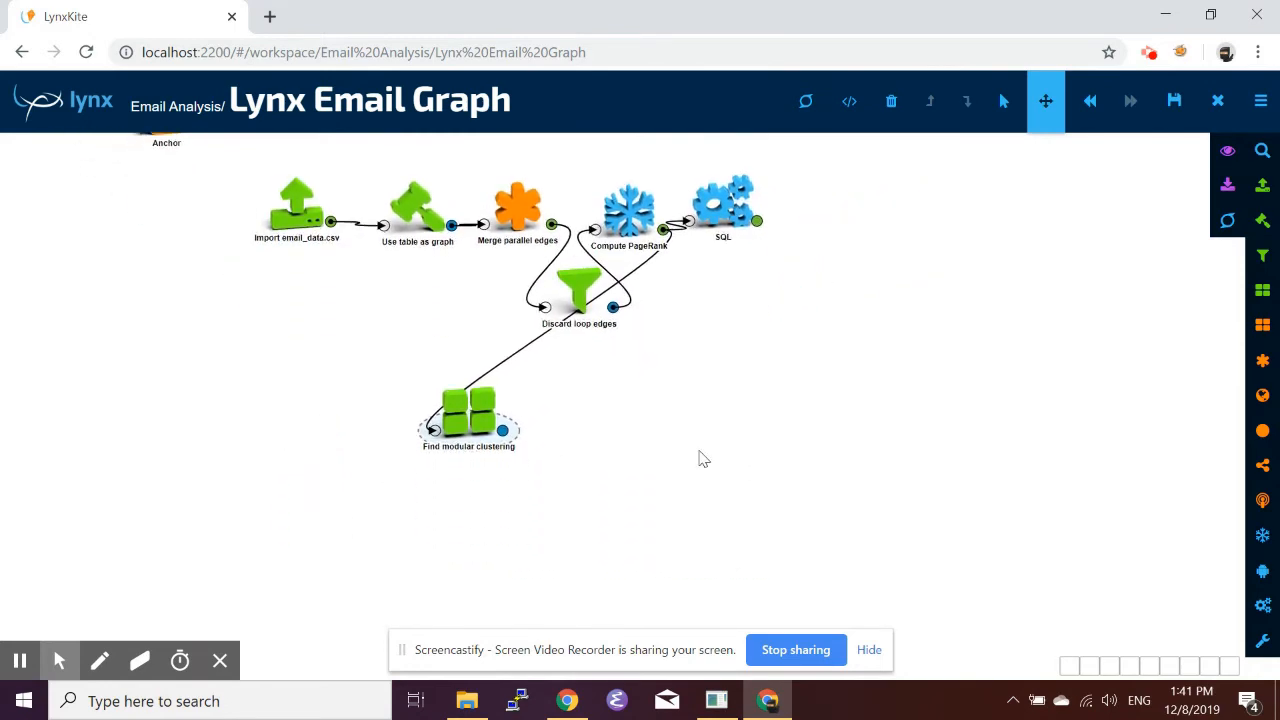
pyautogui.press('/')
pyautogui.write('raph')
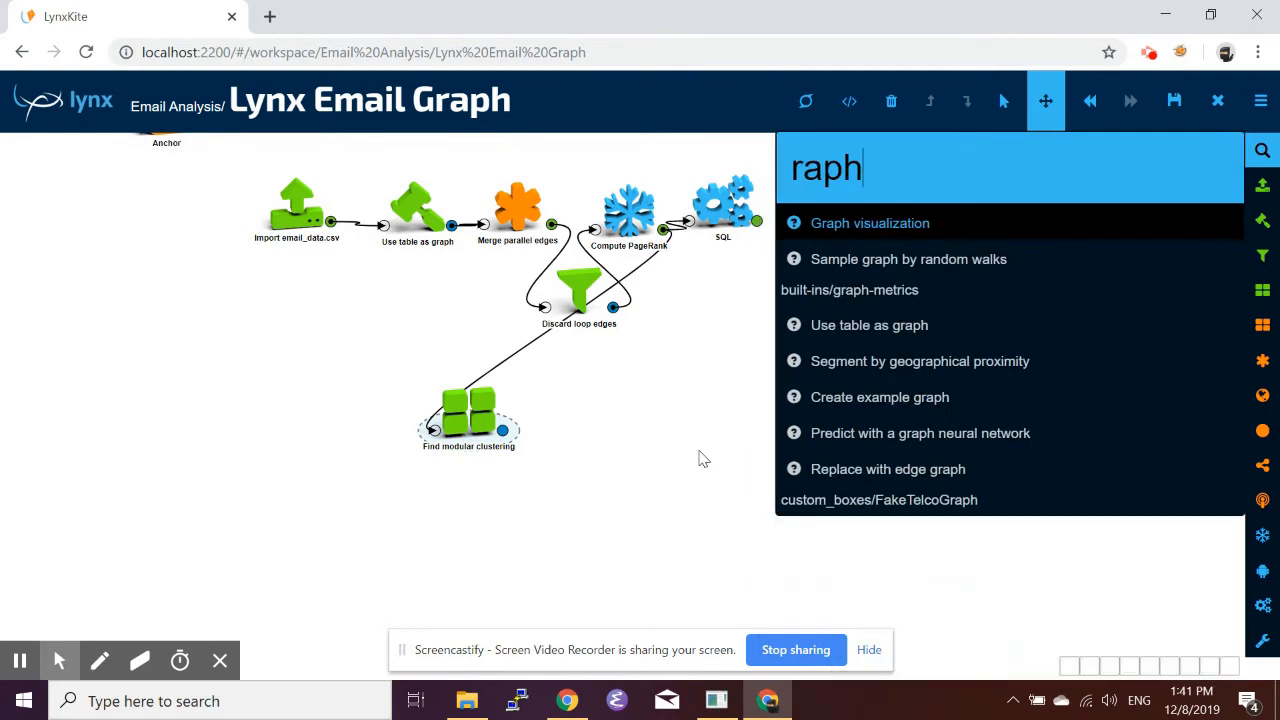
pyautogui.write(' v')
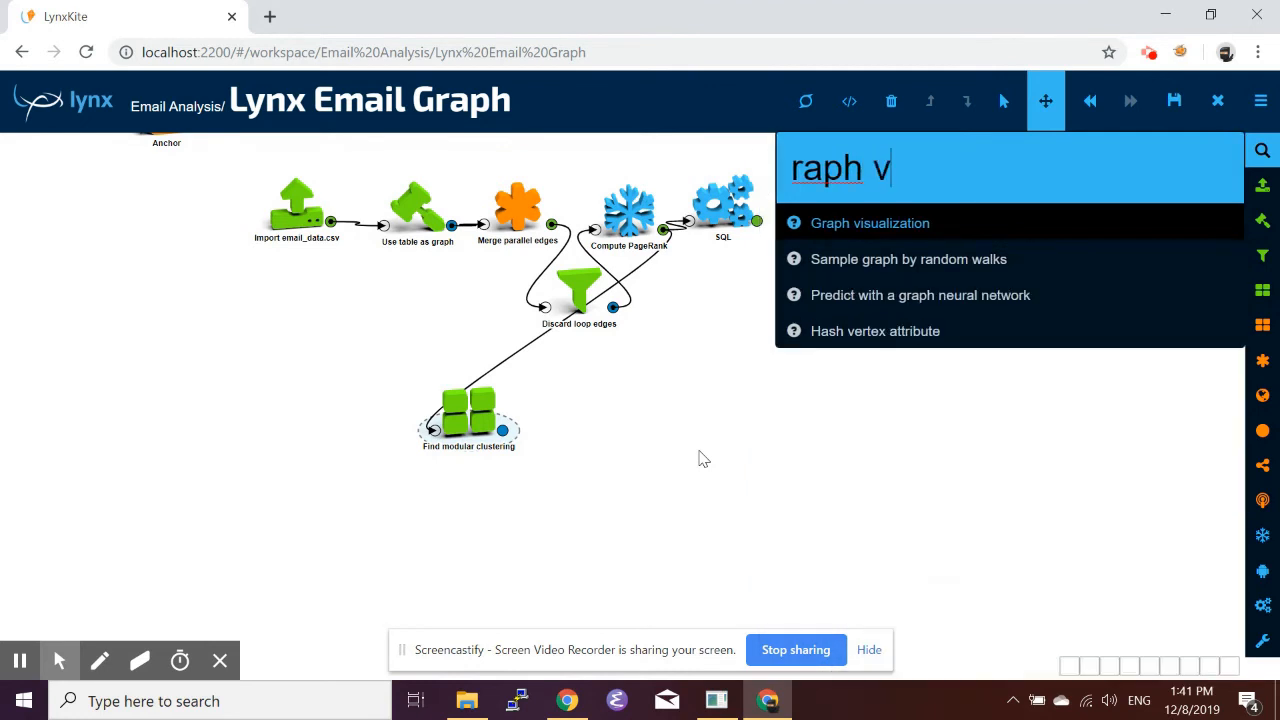
pyautogui.click(883, 224)
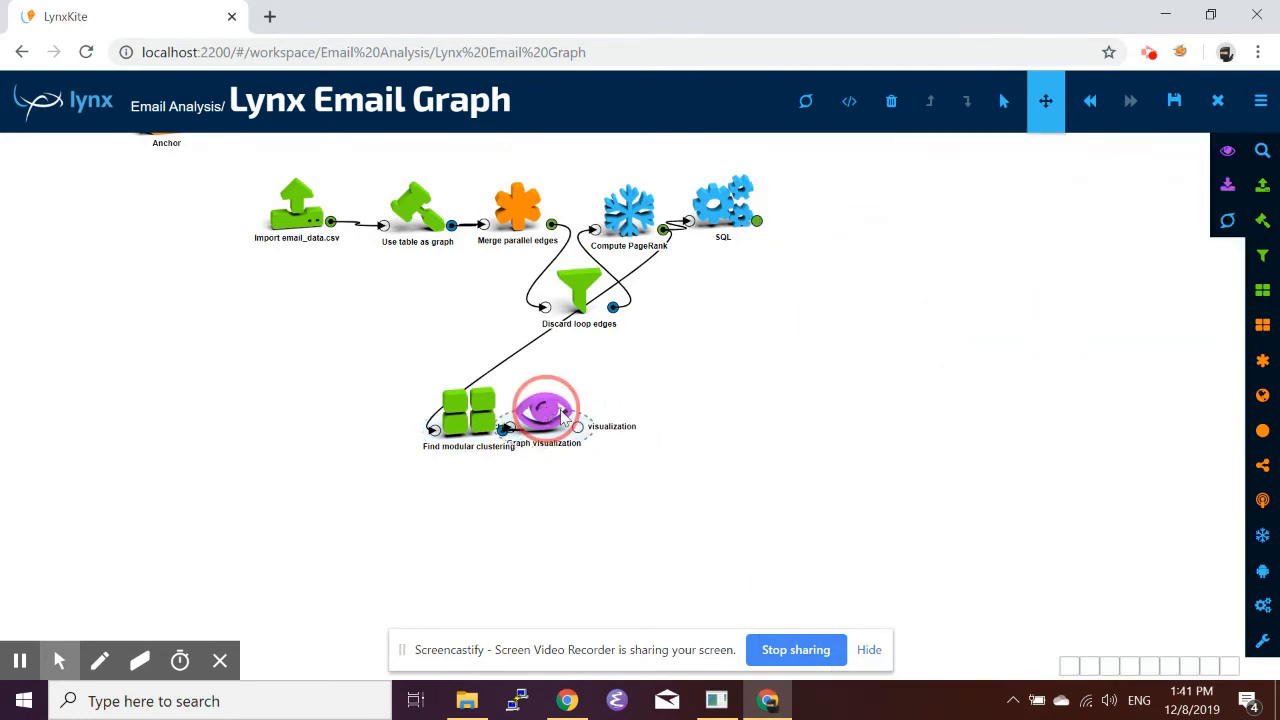
# In the Graph visualization, set centers to show all vertices and open the modular_clusters segmentation.
pyautogui.click(633, 412)
pyautogui.click(633, 414)
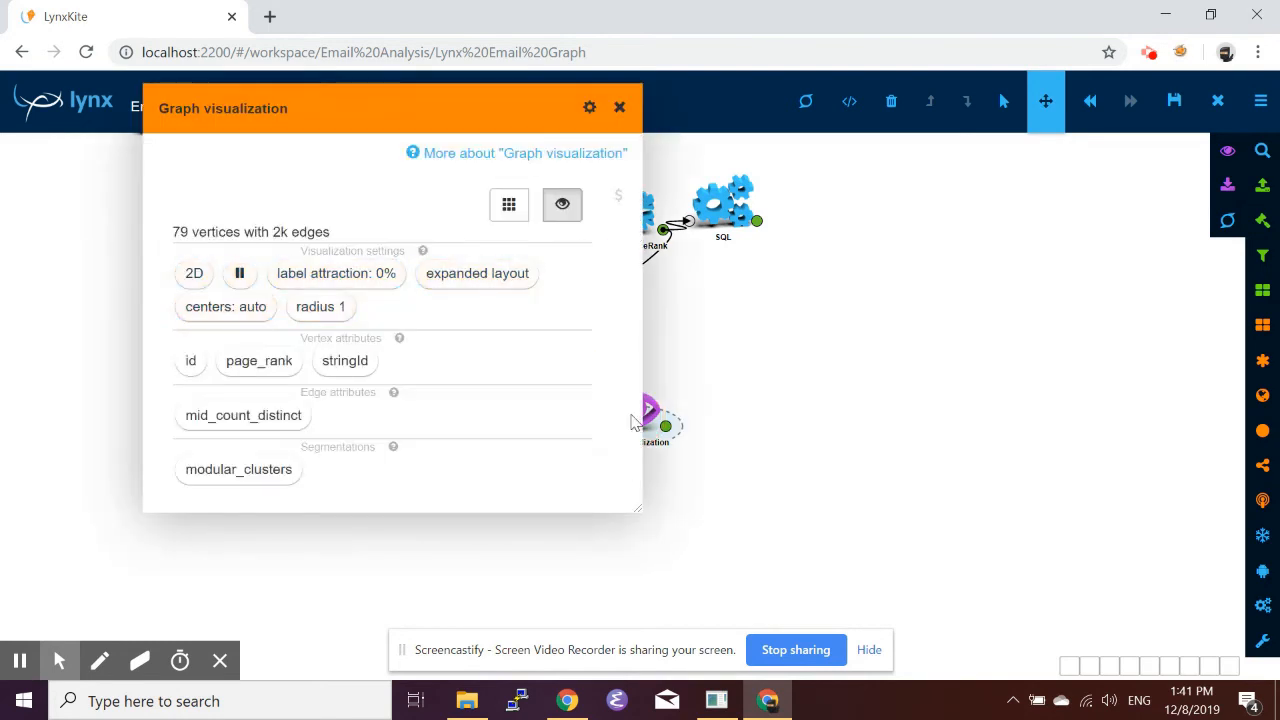
pyautogui.click(221, 314)
pyautogui.click(92, 405)
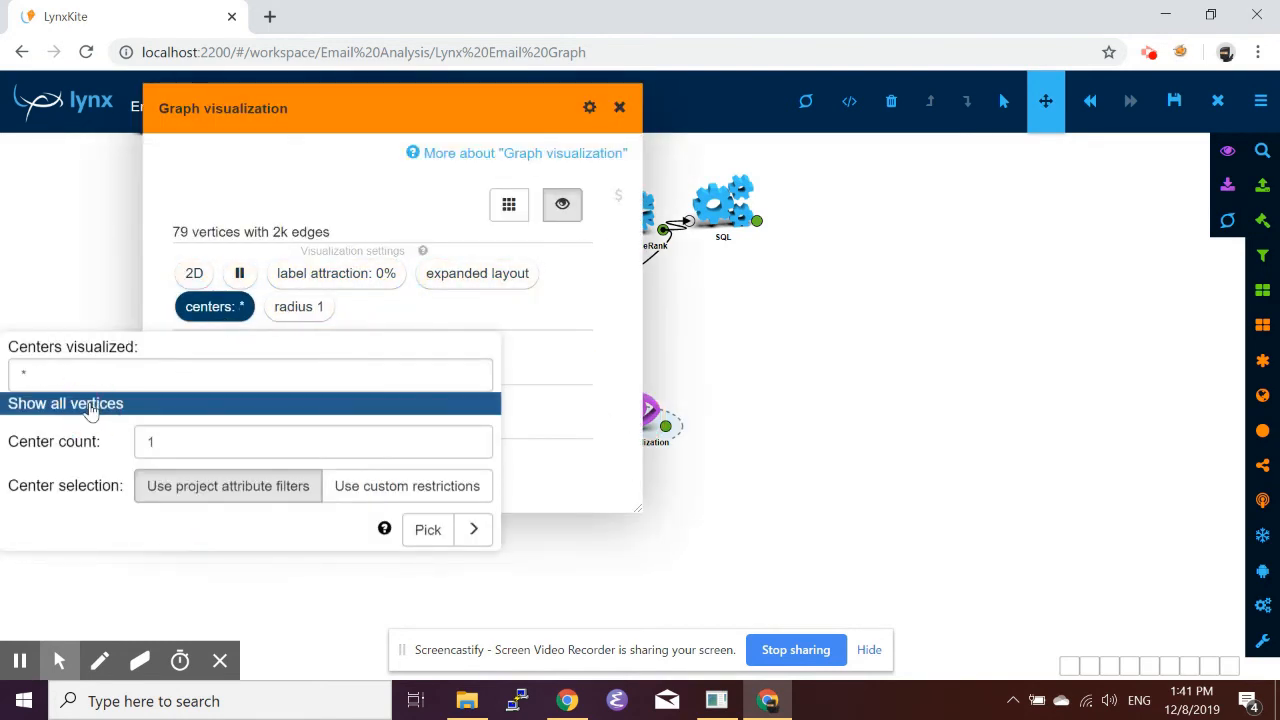
pyautogui.click(529, 320)
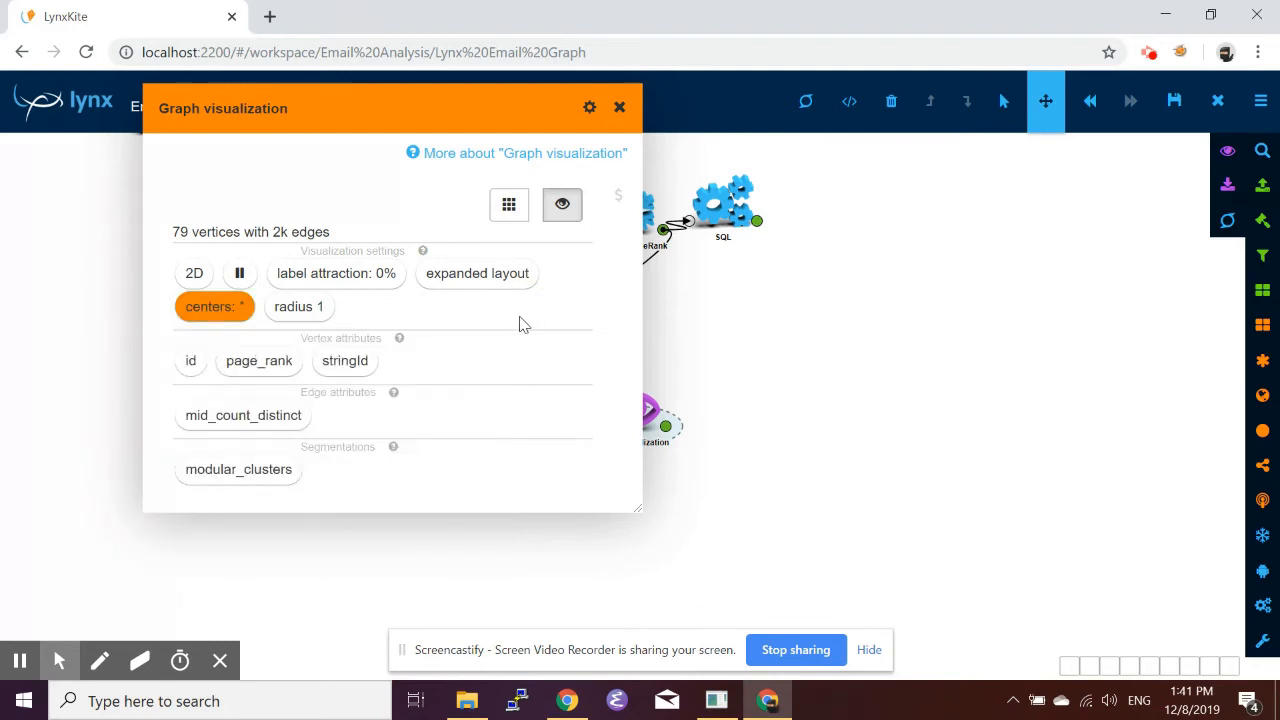
pyautogui.click(260, 471)
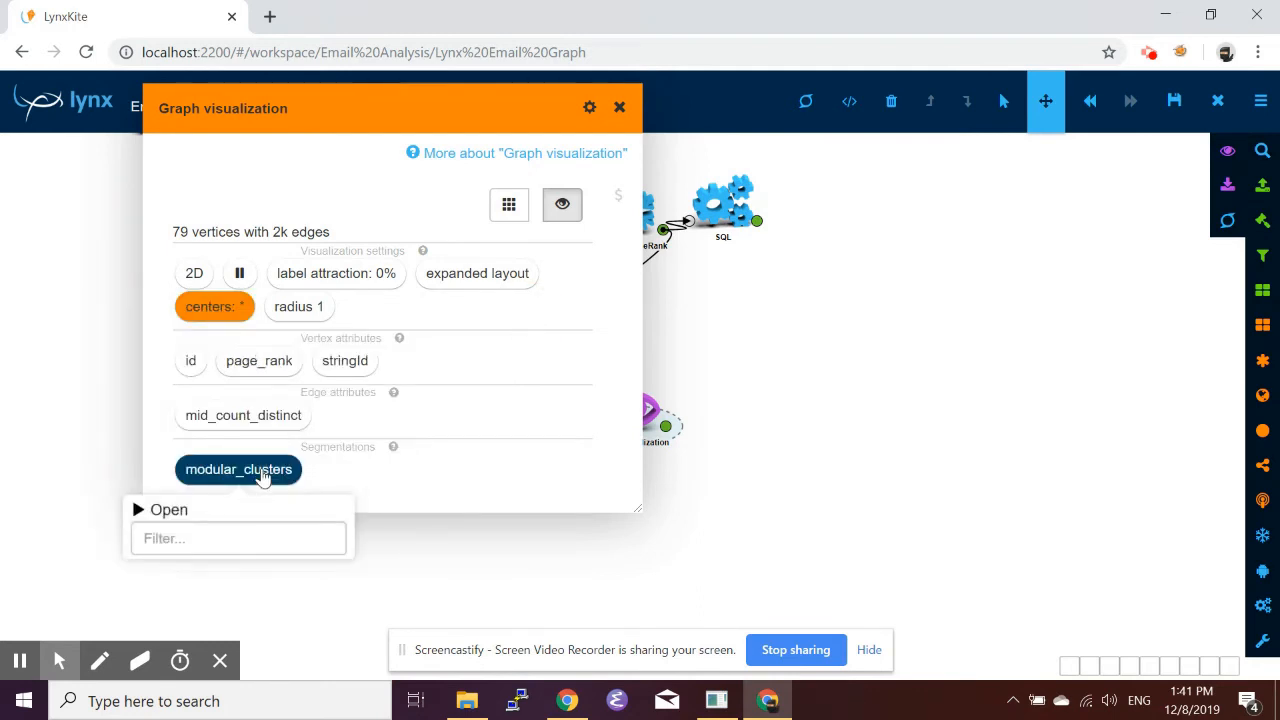
pyautogui.click(205, 510)
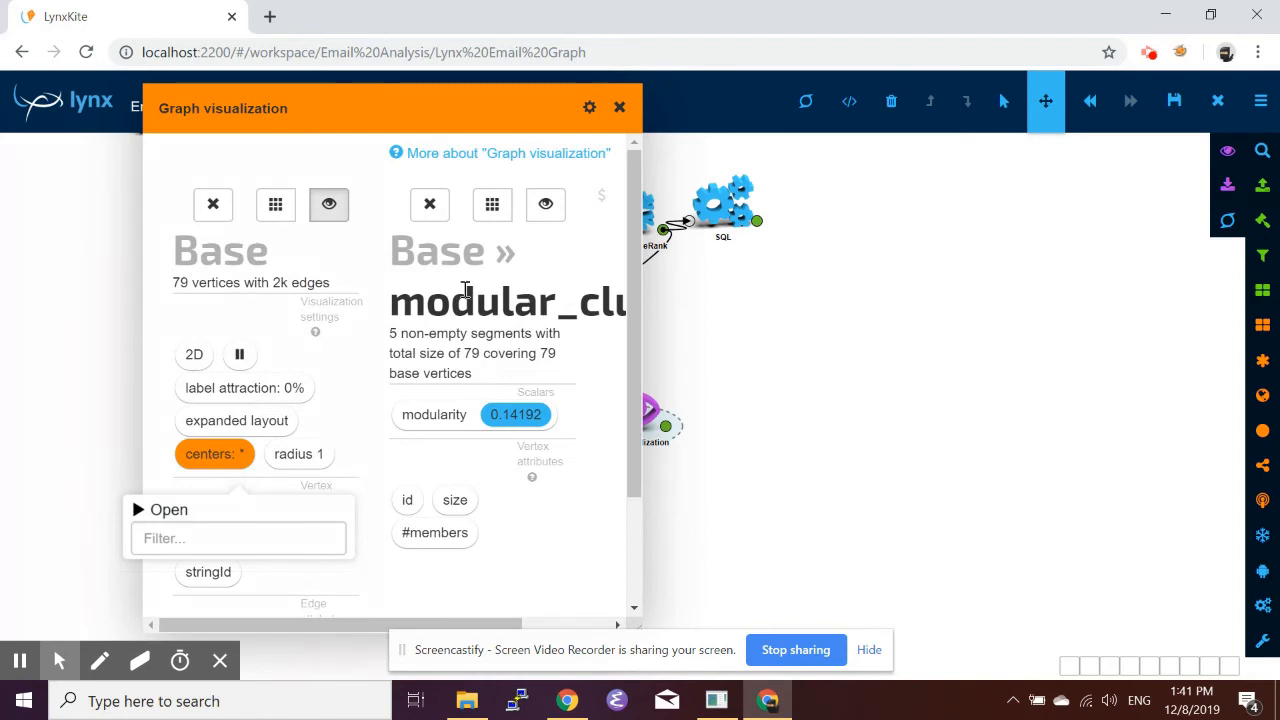
# Turn on visualization for the modular_clusters segmentation and set its centers to show all vertices.
pyautogui.scroll(-2, 522, 304)
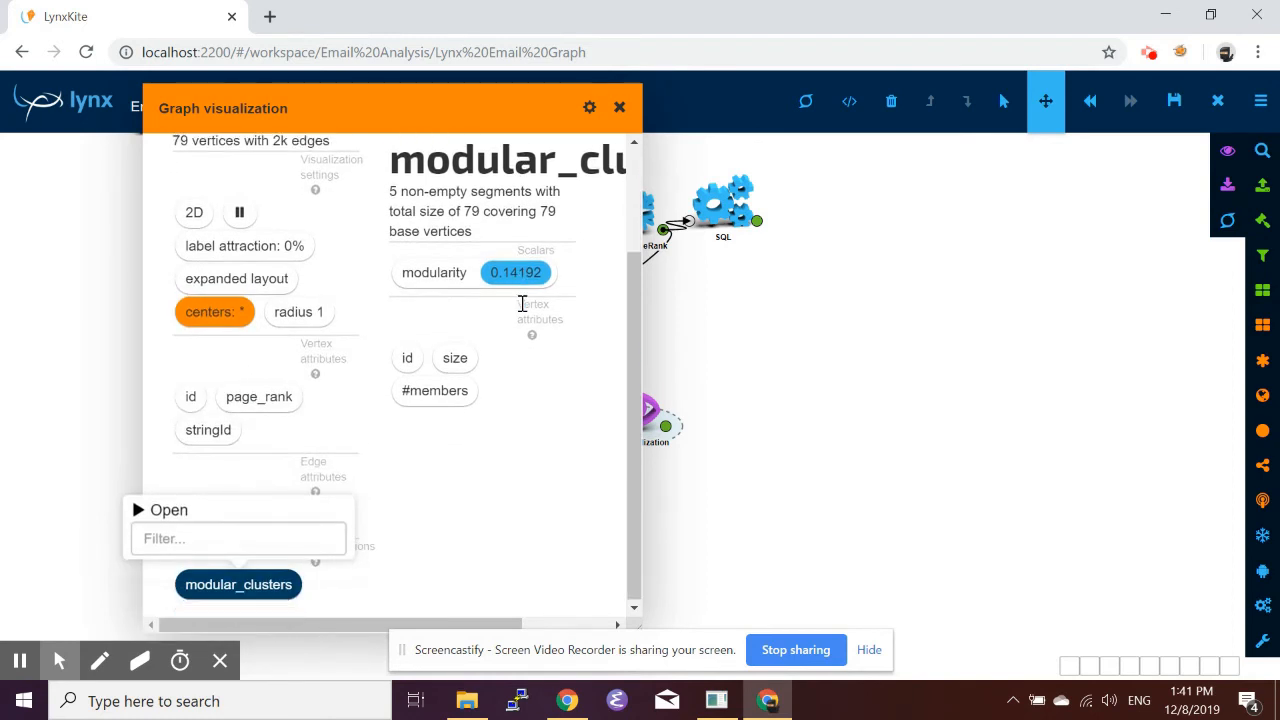
pyautogui.scroll(2, 523, 303)
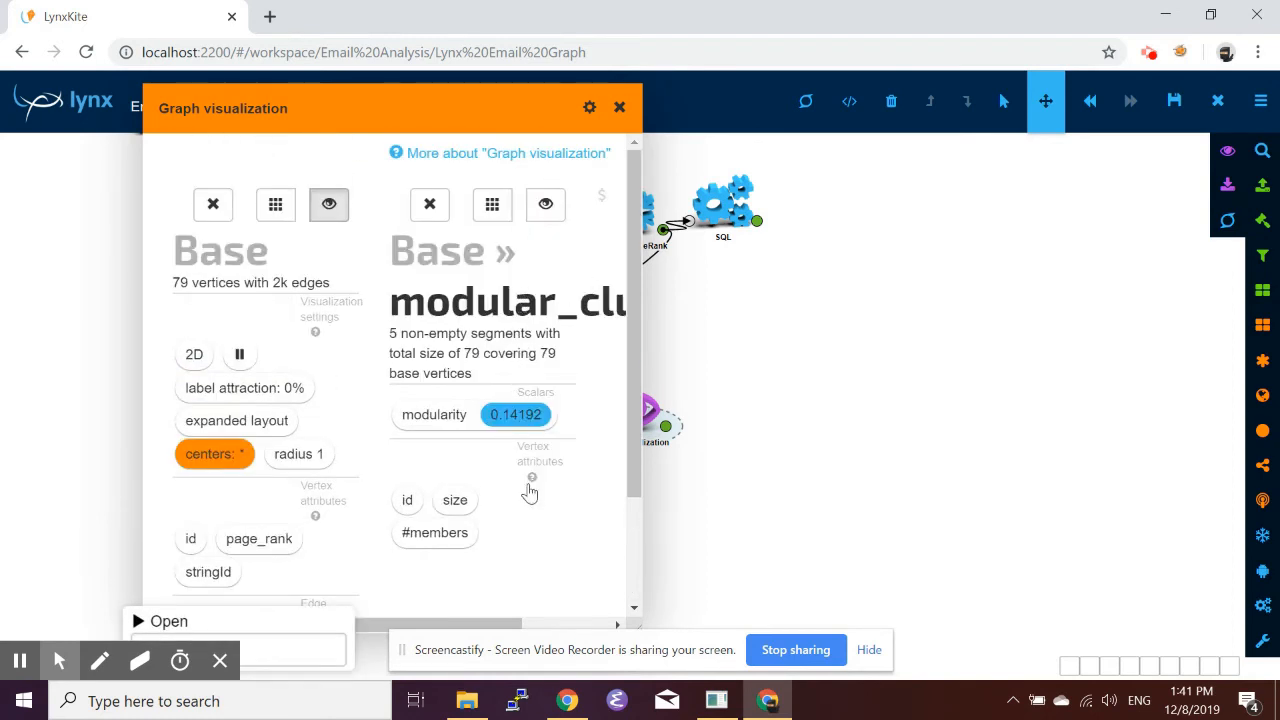
pyautogui.click(557, 214)
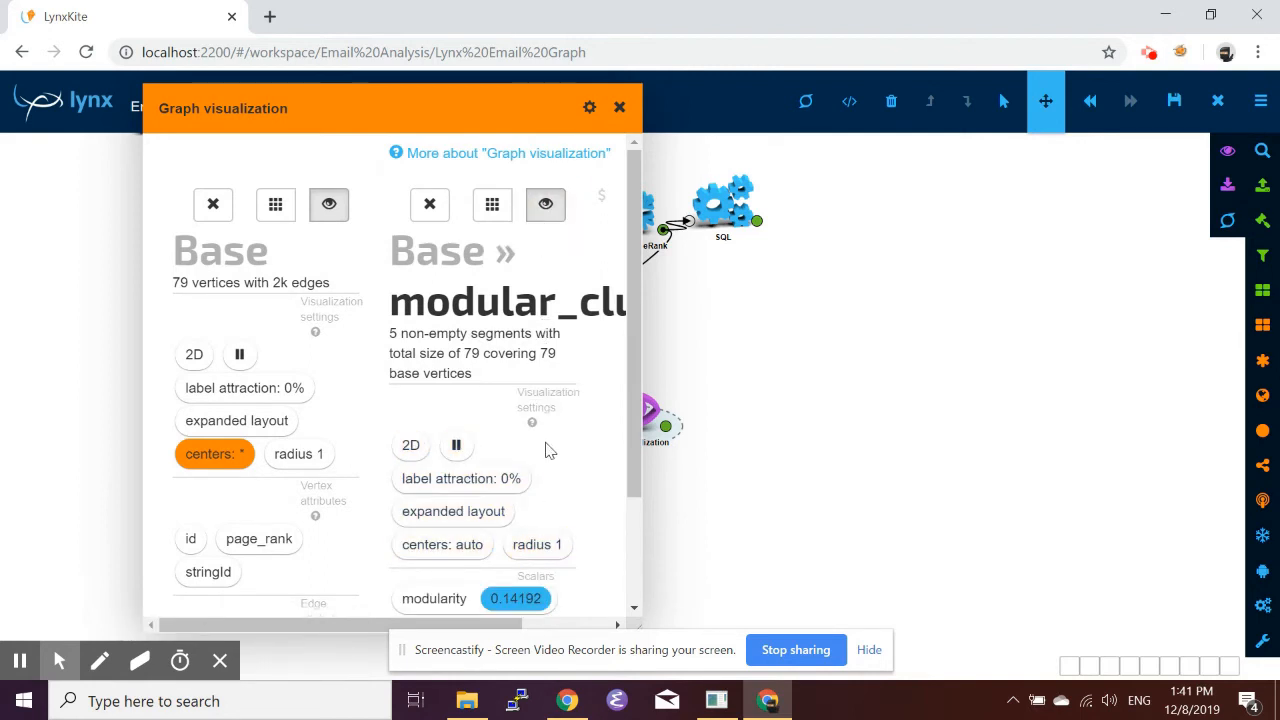
pyautogui.click(435, 555)
pyautogui.click(286, 371)
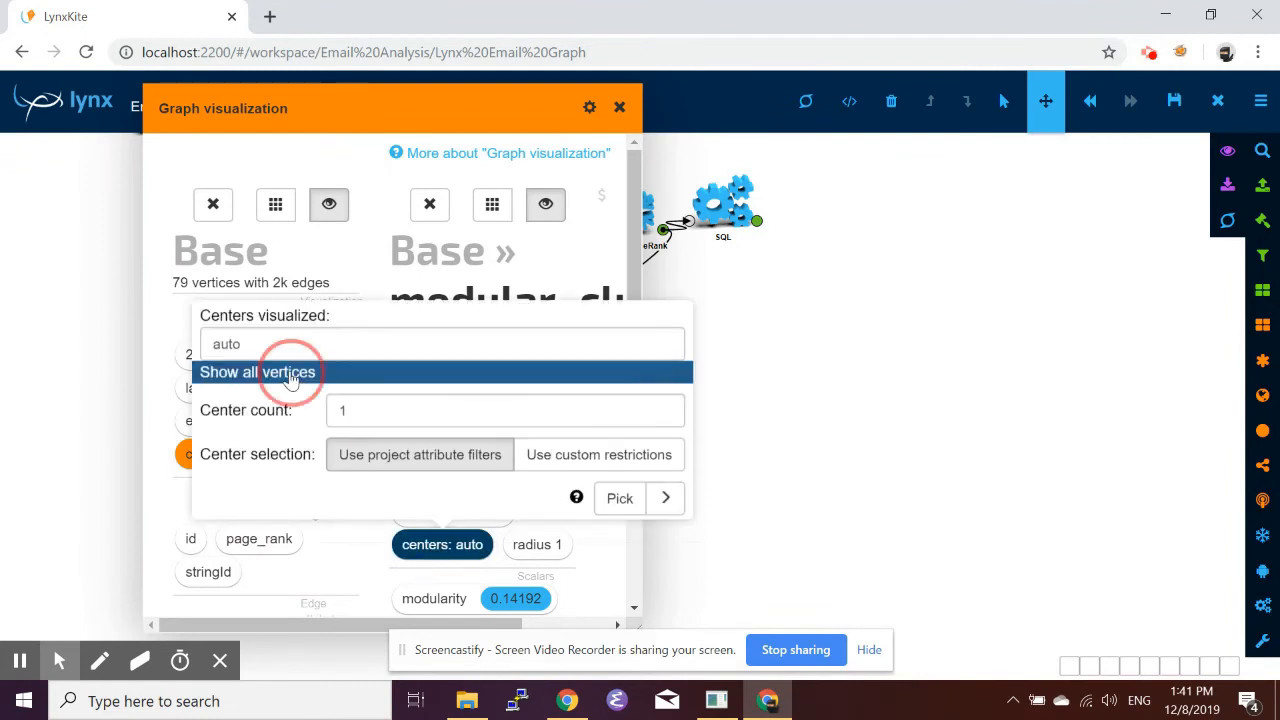
pyautogui.click(383, 262)
# Visualize the segments' size attribute as both label and size.
pyautogui.scroll(-2, 369, 371)
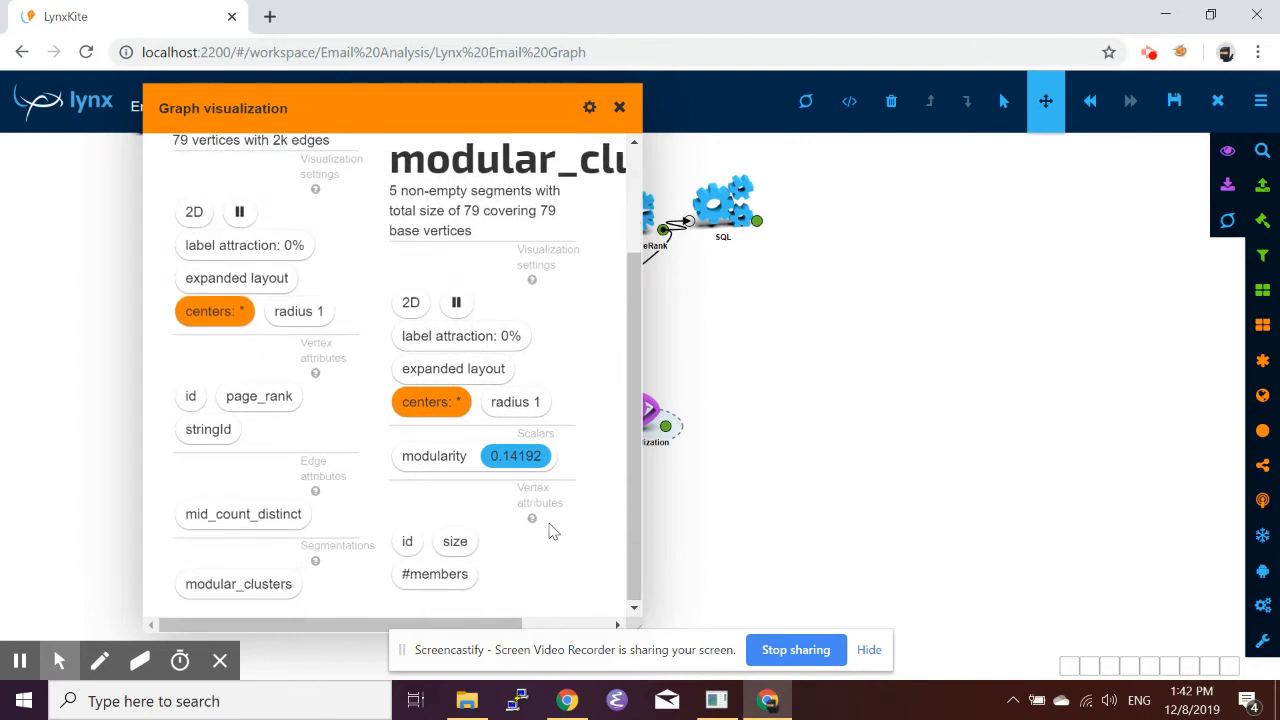
pyautogui.click(462, 550)
pyautogui.click(429, 407)
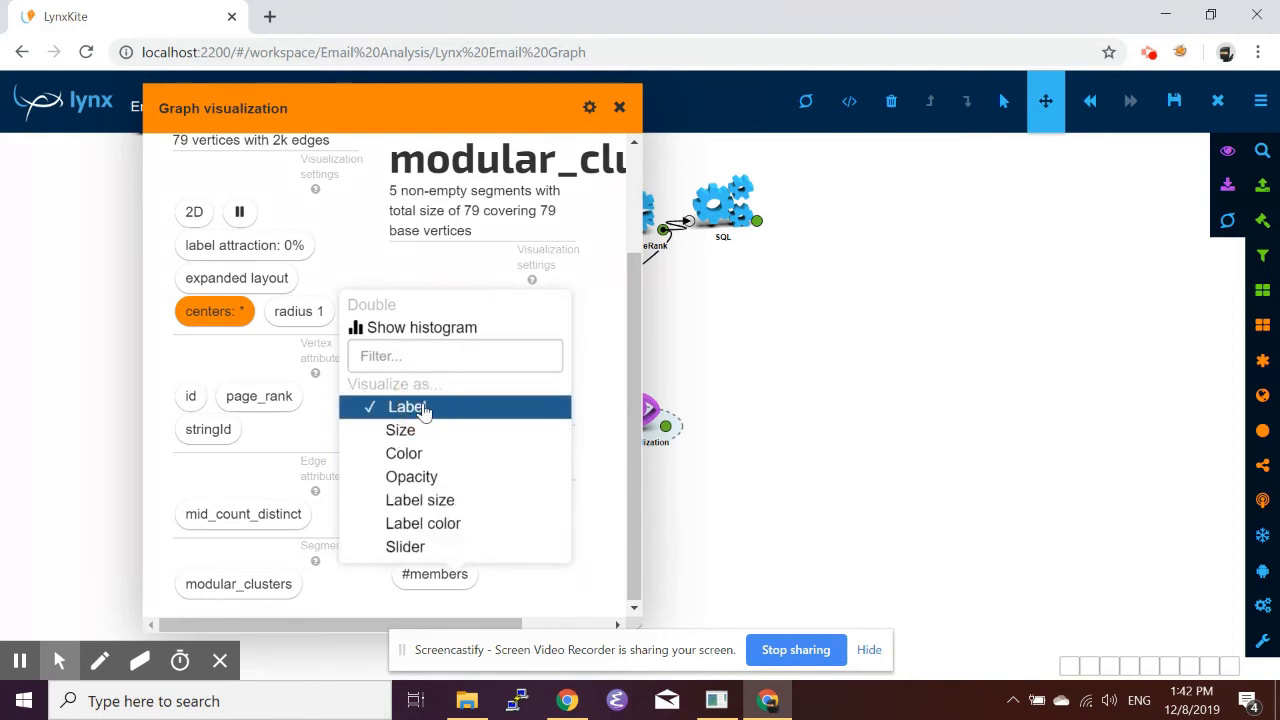
pyautogui.click(445, 449)
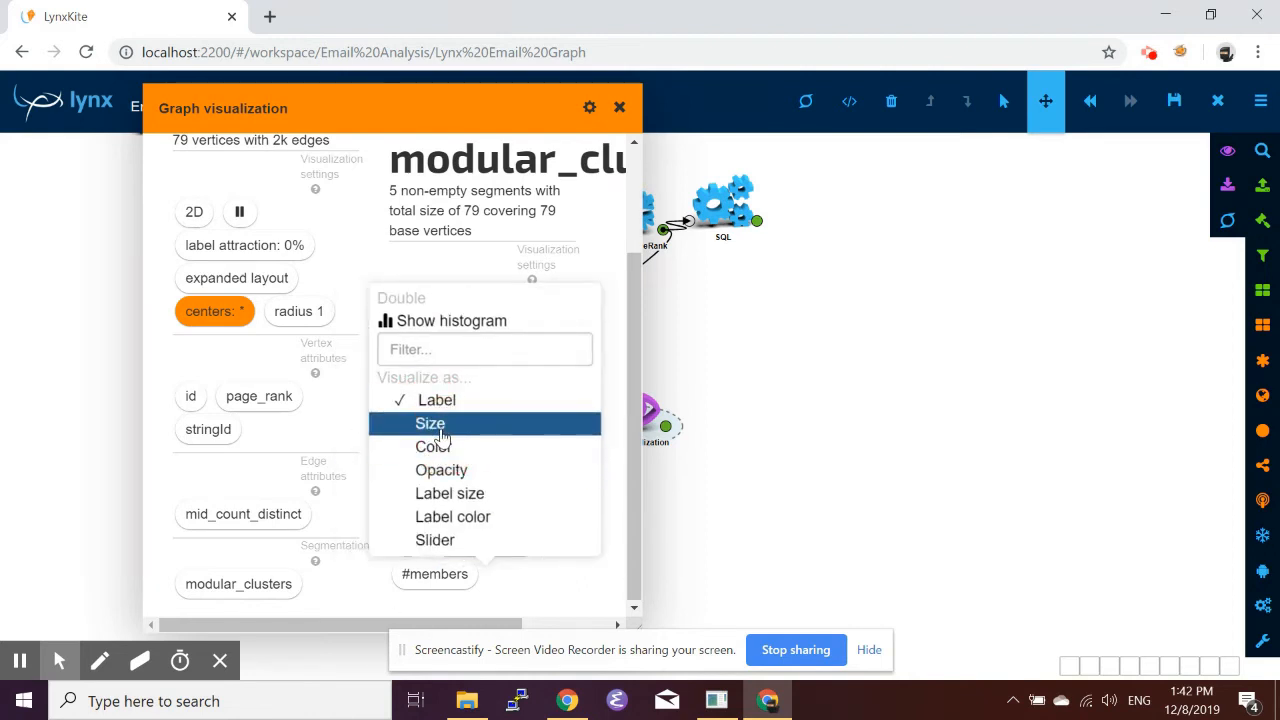
pyautogui.click(440, 430)
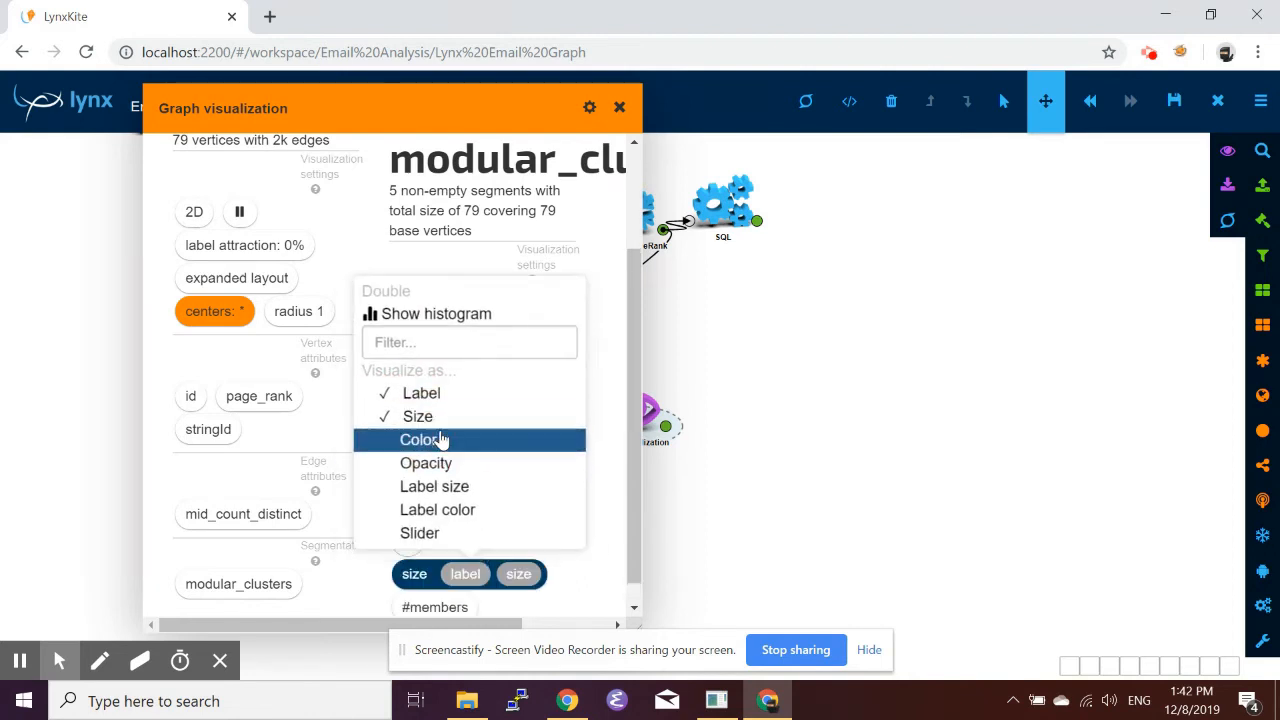
pyautogui.click(158, 376)
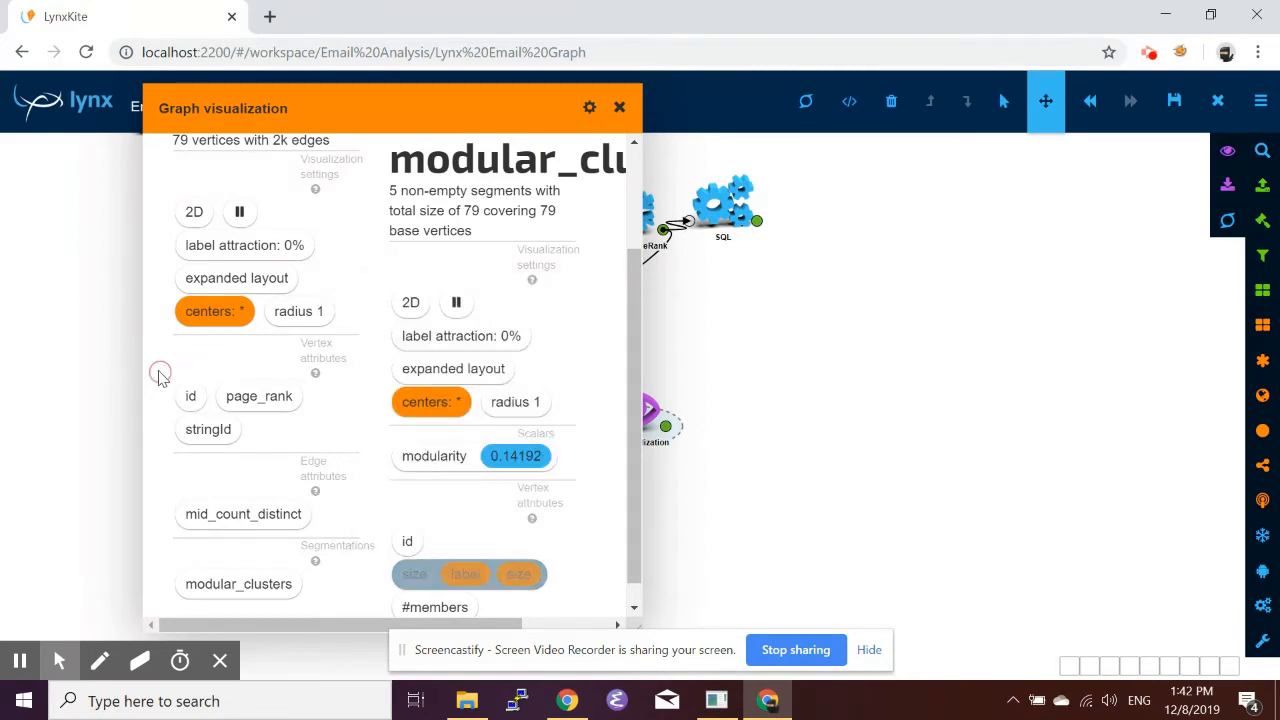
# Use the base vertices' stringId attribute as their label.
pyautogui.click(212, 430)
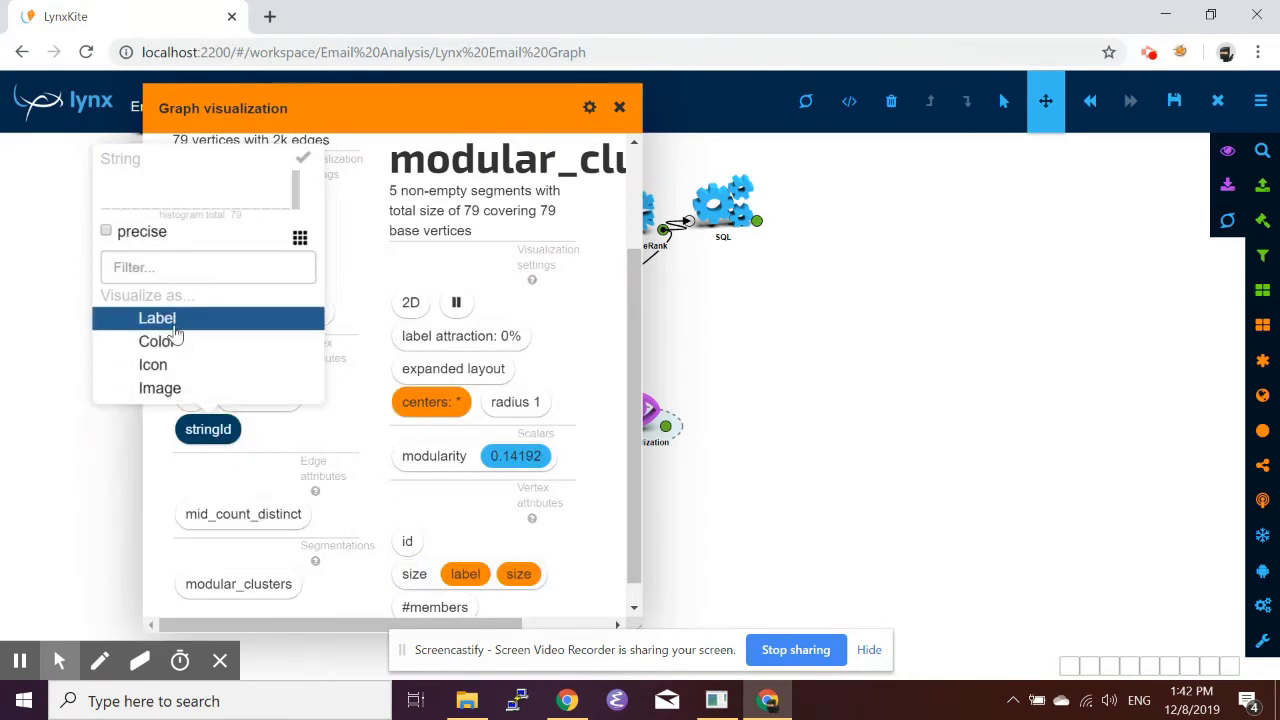
pyautogui.click(174, 325)
pyautogui.click(166, 468)
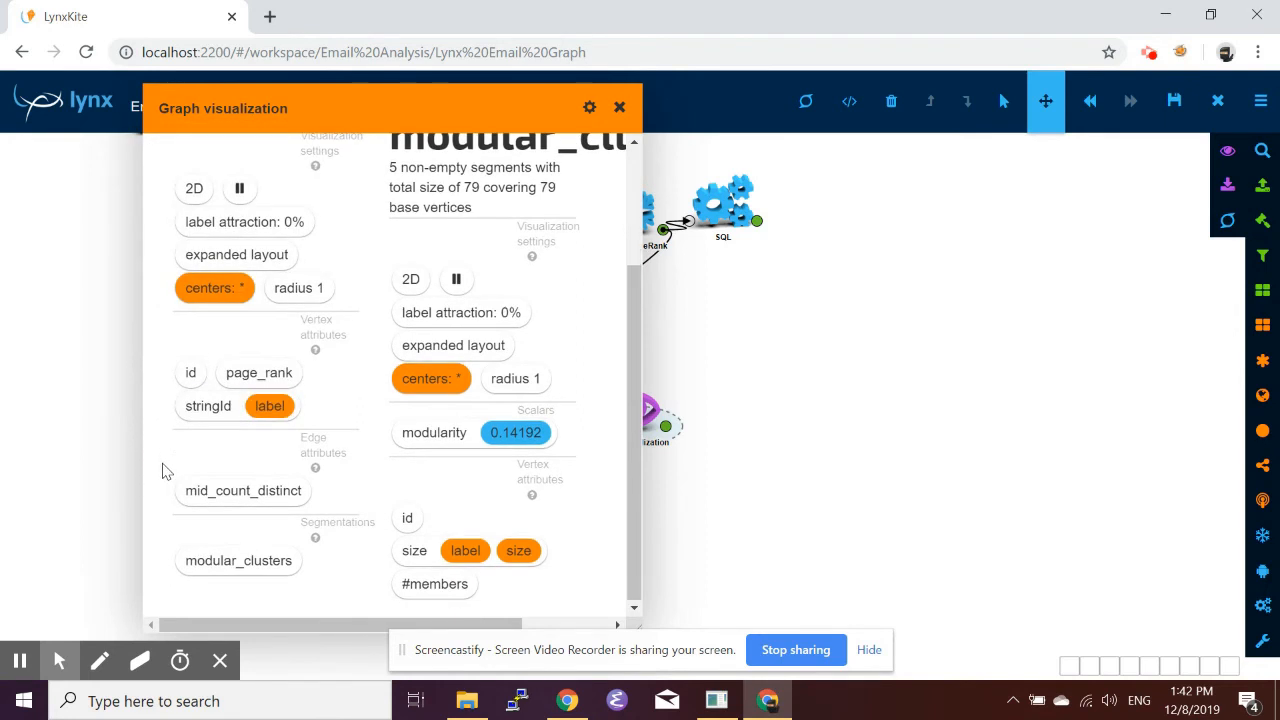
# Visualize the mid_count_distinct edge attribute as edge width.
pyautogui.click(238, 505)
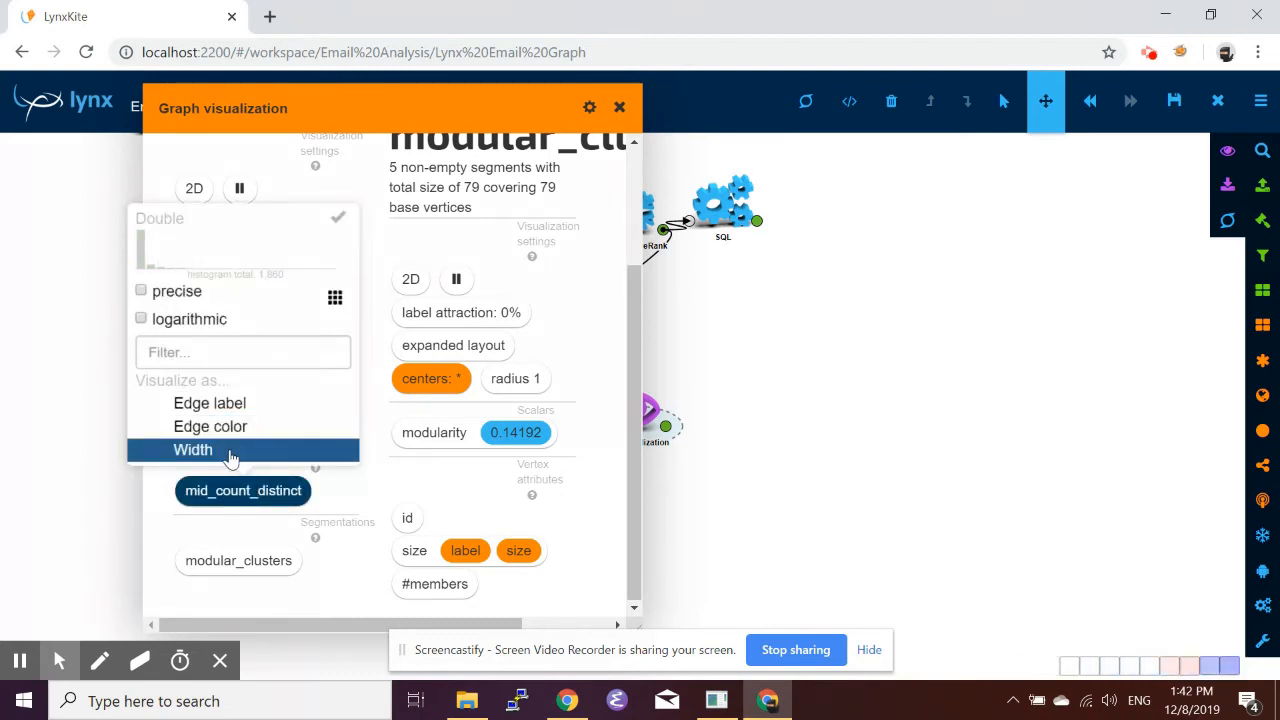
pyautogui.click(230, 457)
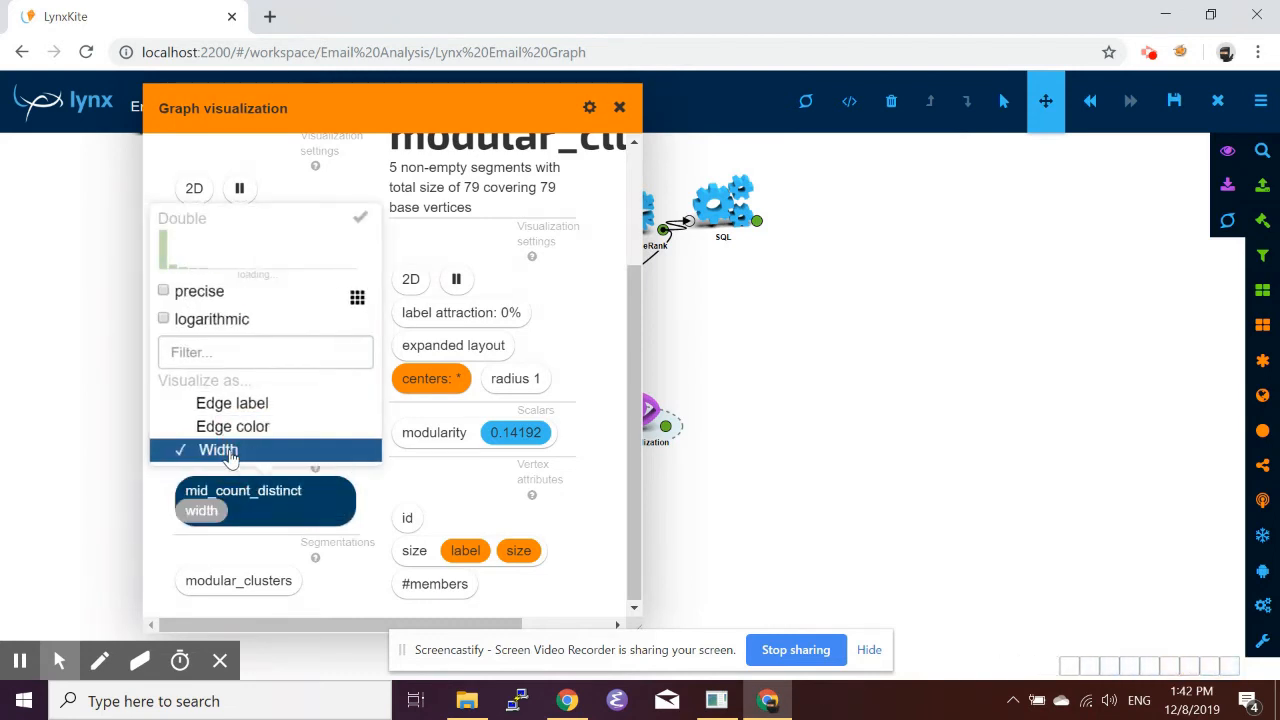
pyautogui.click(155, 498)
# Open the Graph visualization output and set the 6-member cluster as the only center.
pyautogui.moveTo(457, 111); pyautogui.dragTo(373, 112)
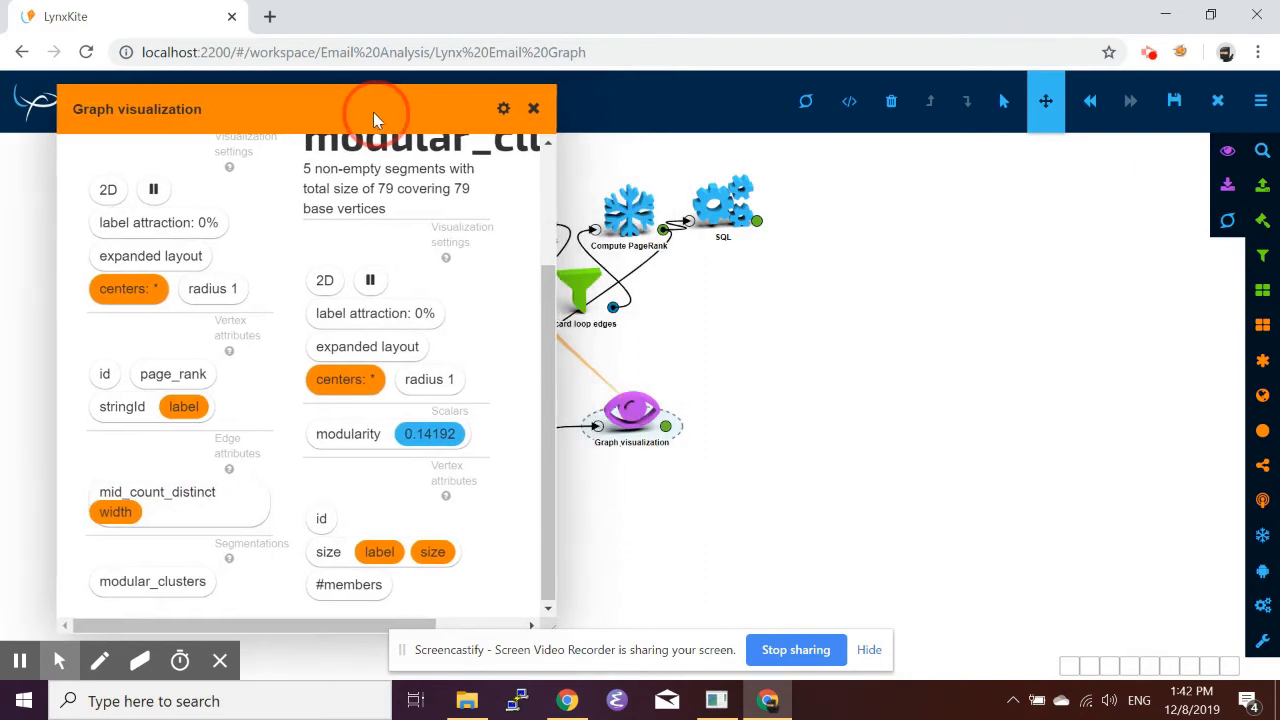
pyautogui.click(666, 427)
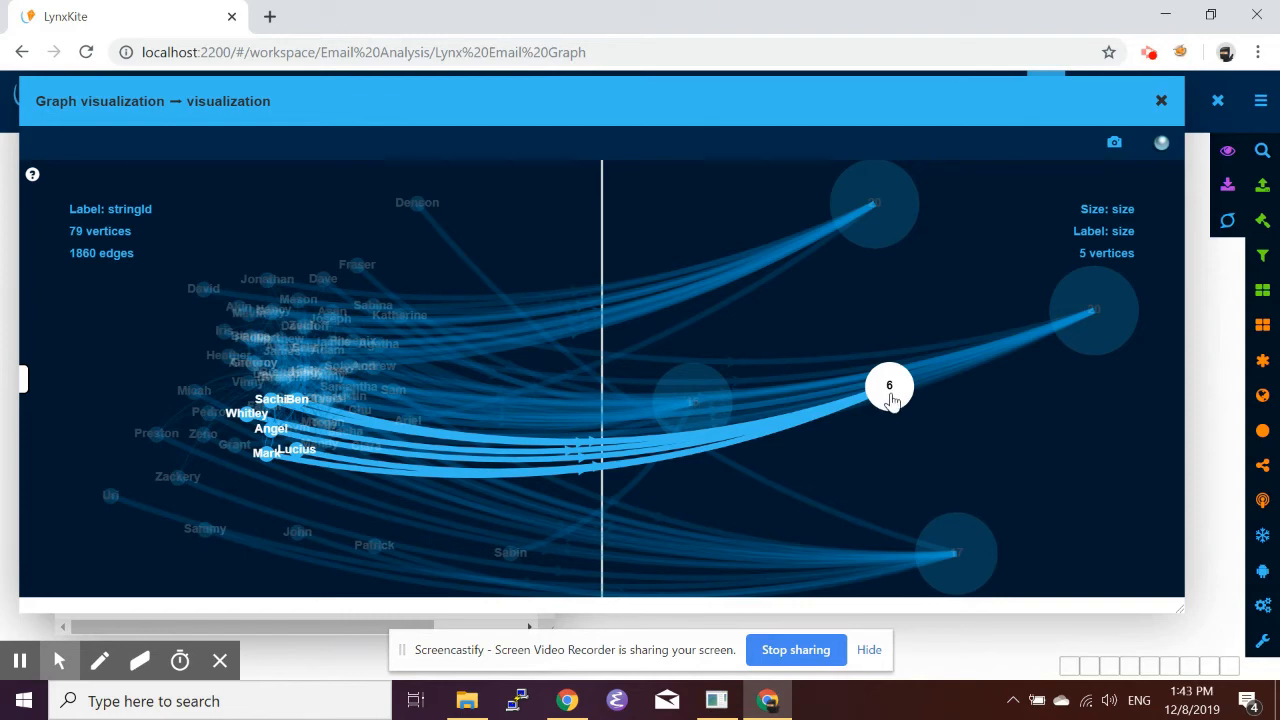
pyautogui.click(890, 396)
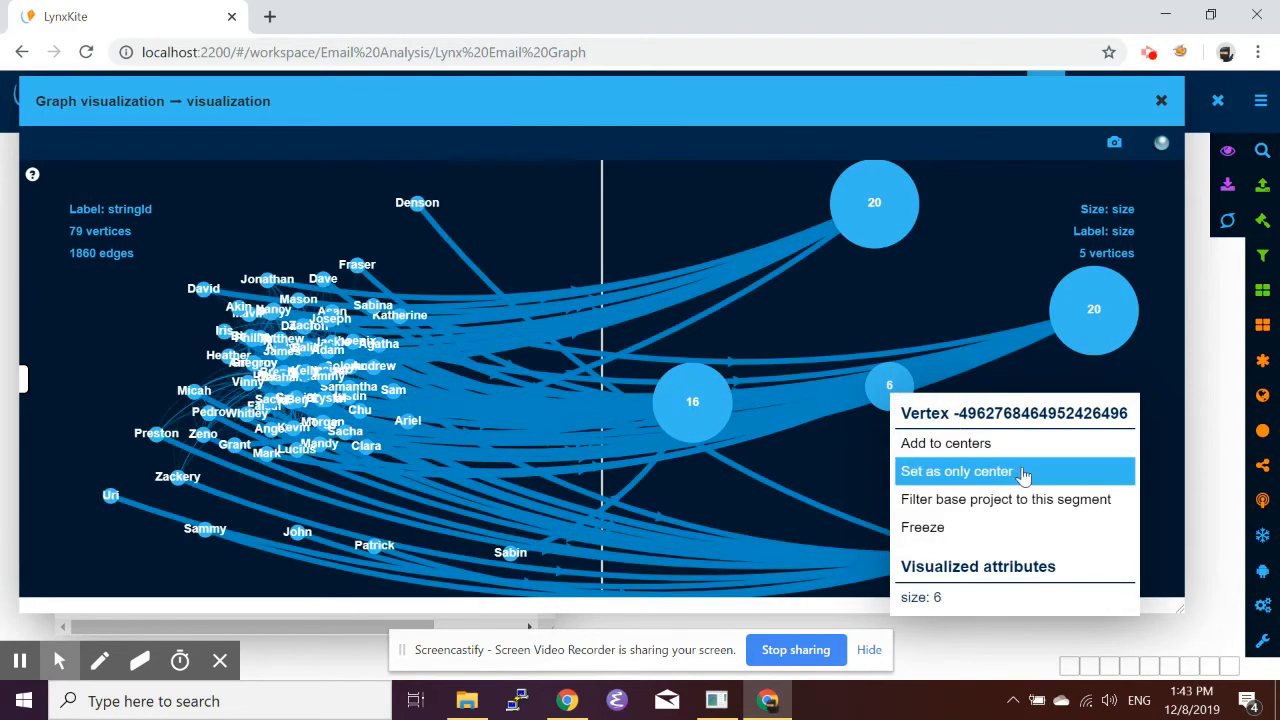
pyautogui.click(978, 508)
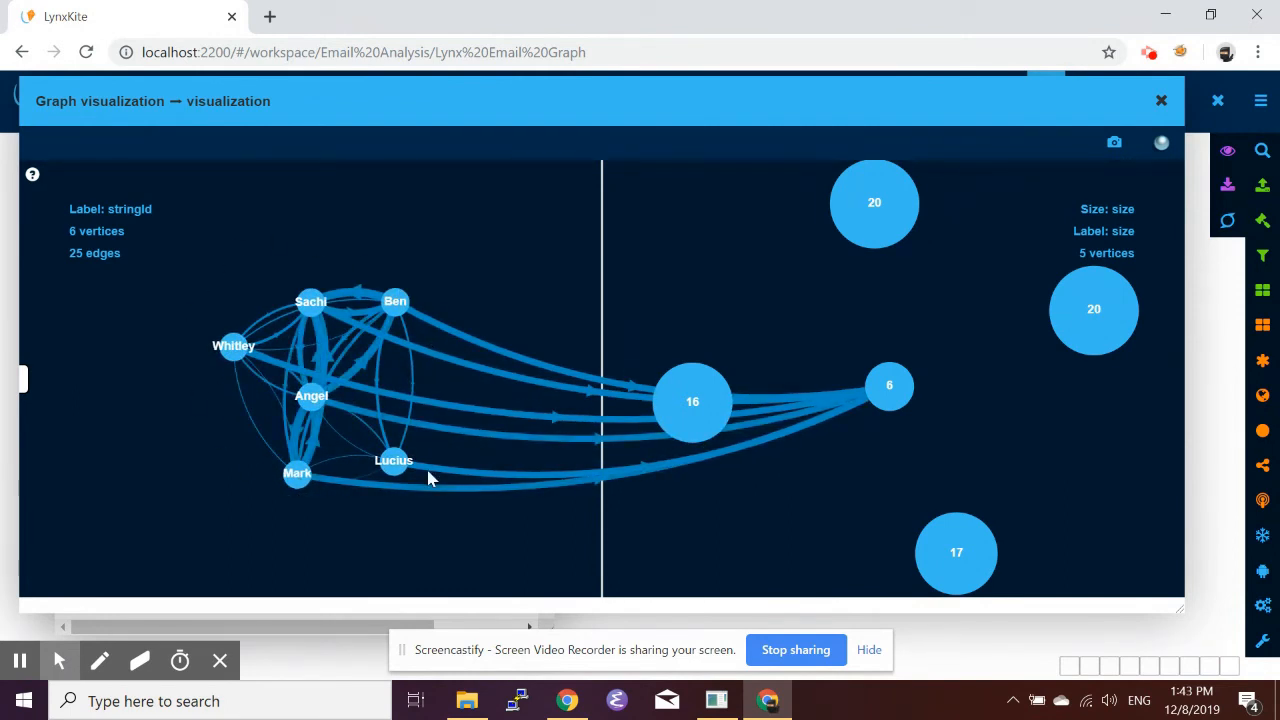
# Set the upper 20-member cluster as the only center and close the visualization and the box settings.
pyautogui.click(880, 237)
pyautogui.click(995, 337)
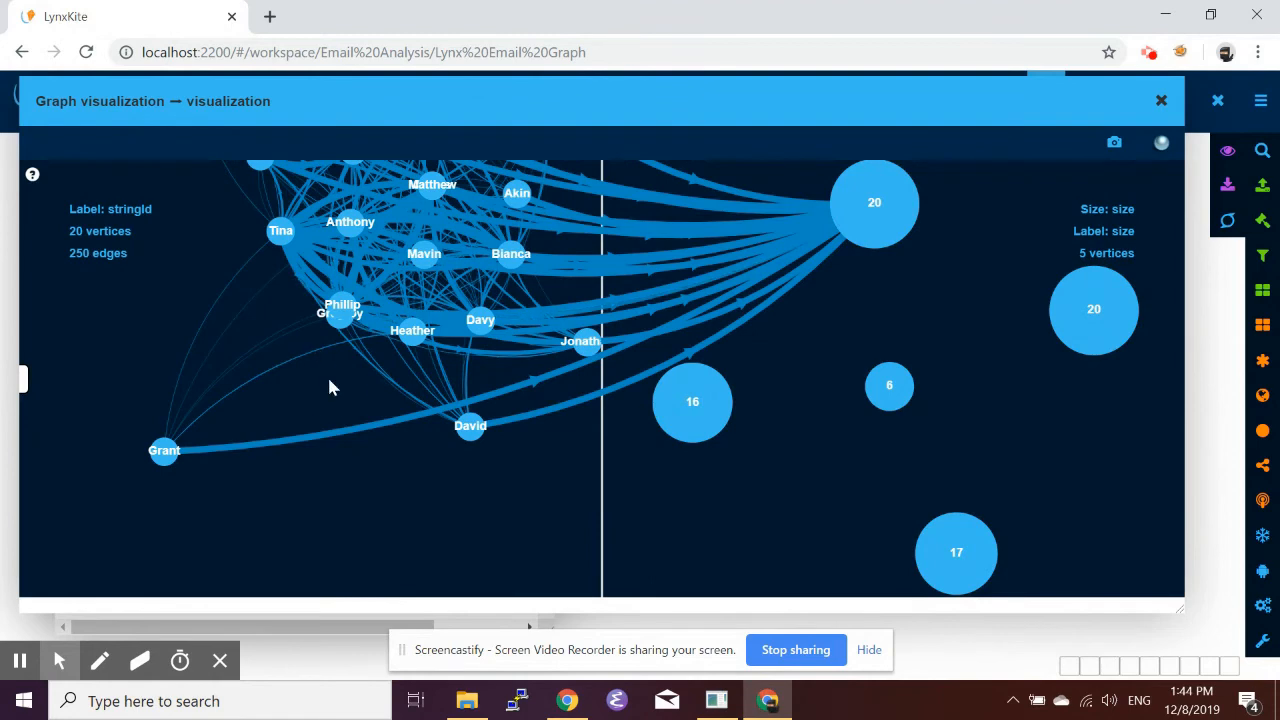
pyautogui.moveTo(327, 374); pyautogui.dragTo(318, 559)
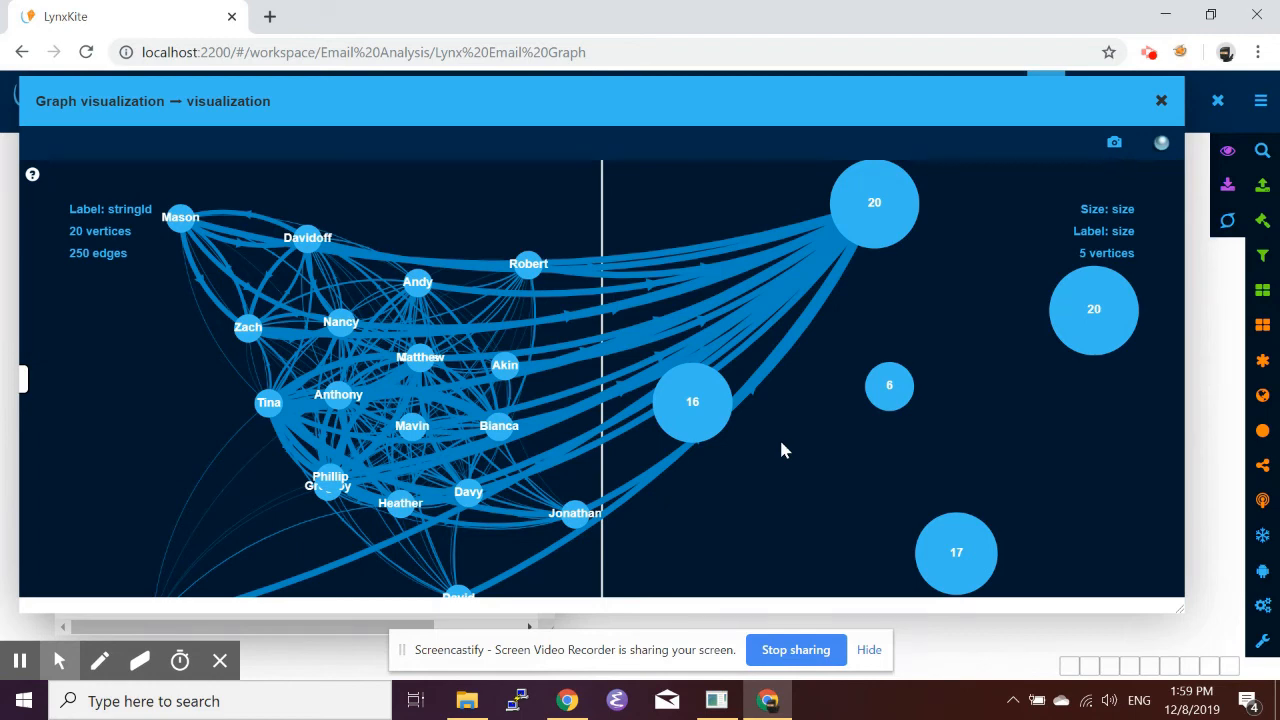
pyautogui.click(1161, 100)
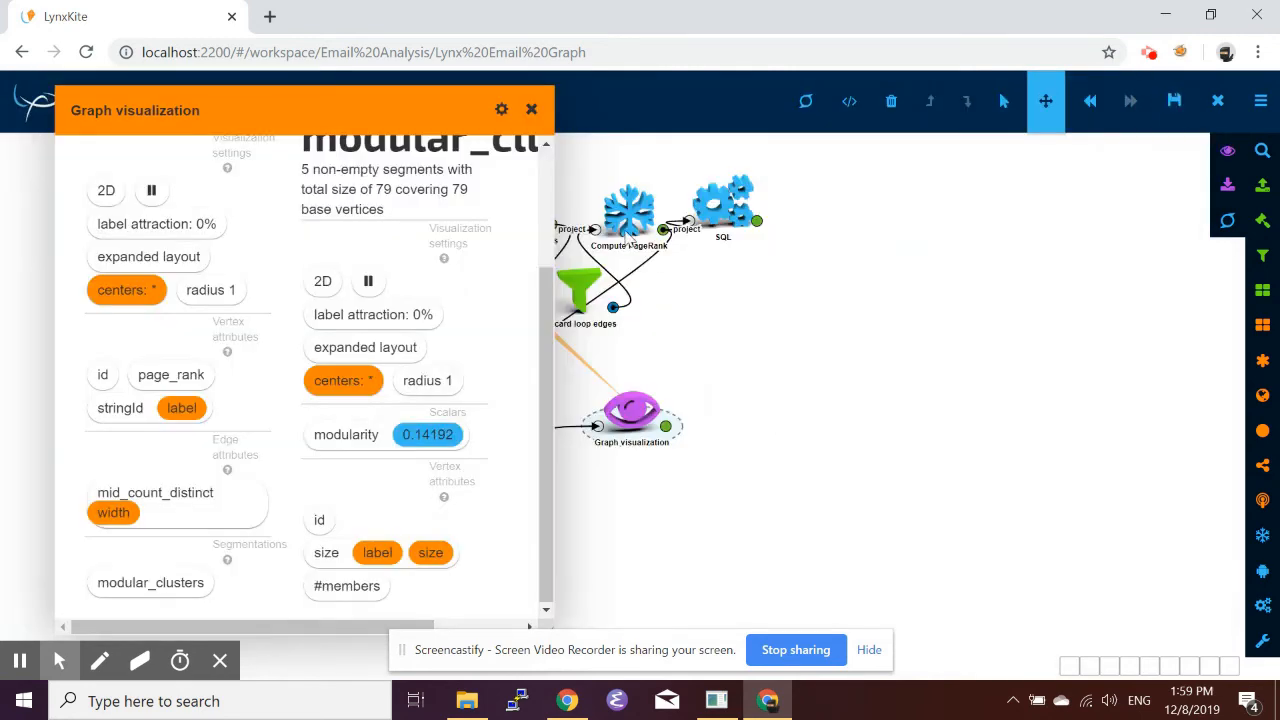
pyautogui.click(531, 109)
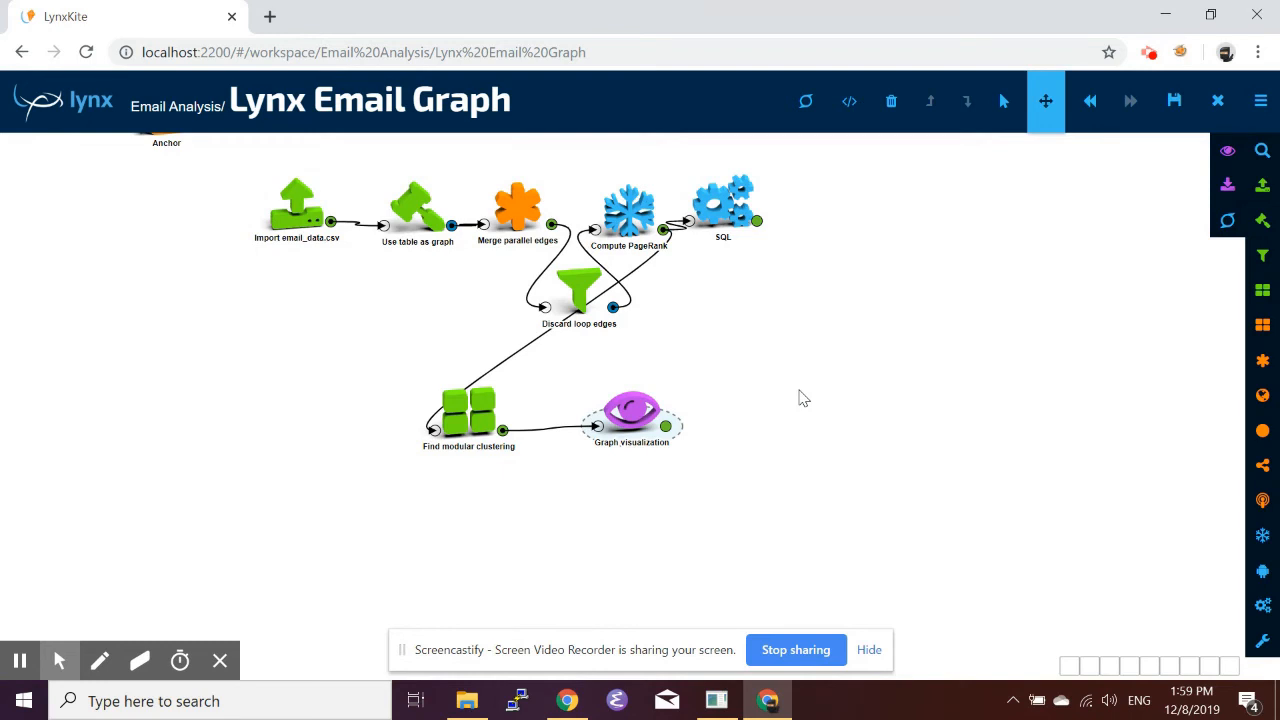
# Search the operation list for "edge attribute".
pyautogui.press('/')
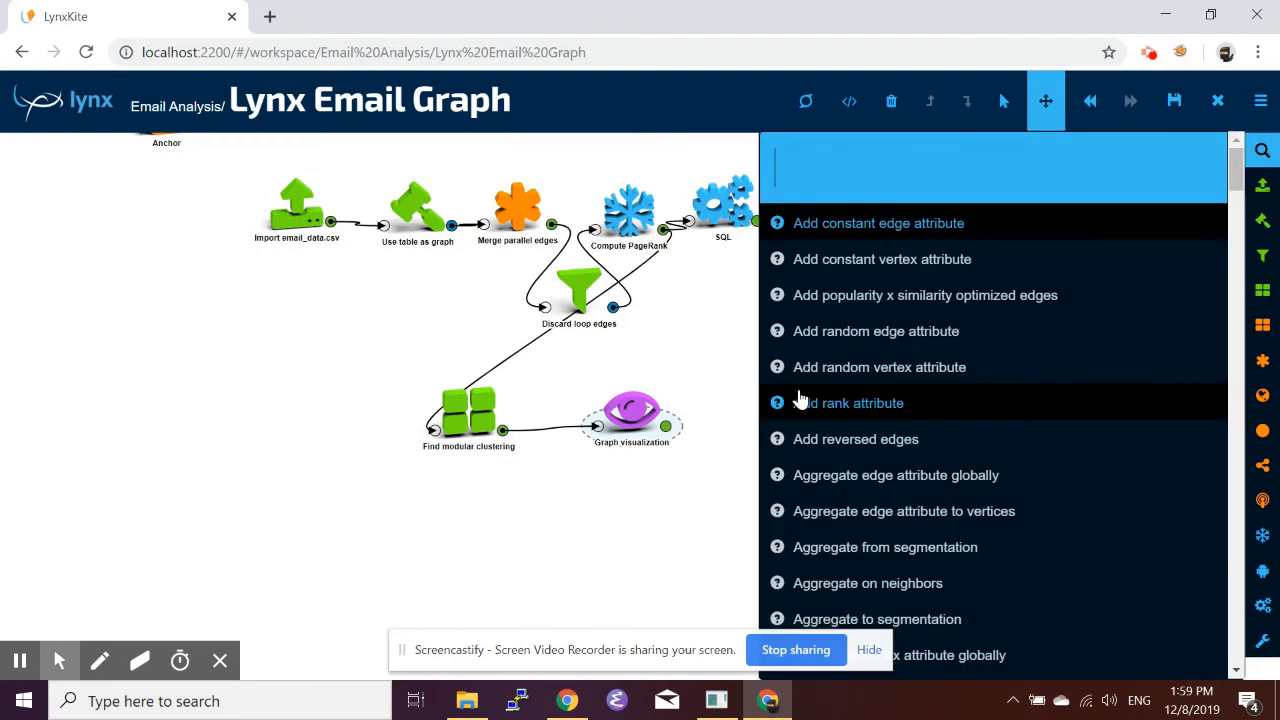
pyautogui.write('edge')
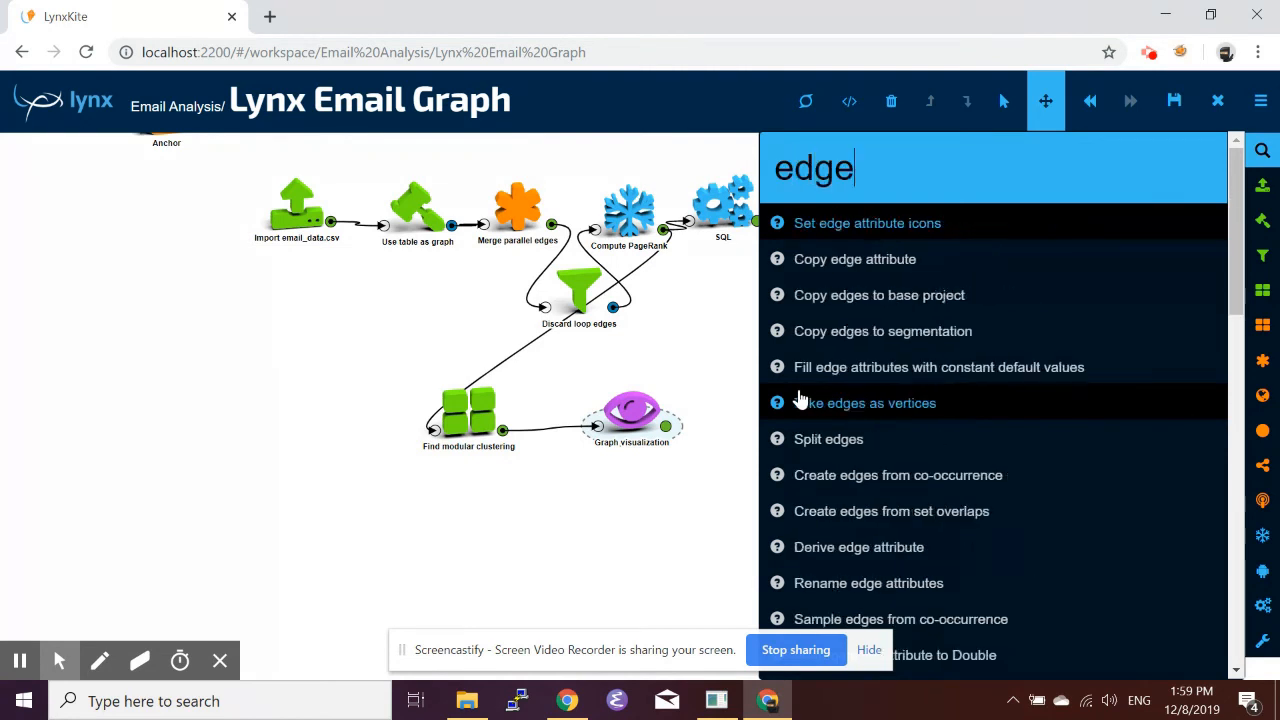
pyautogui.write(' attribute')
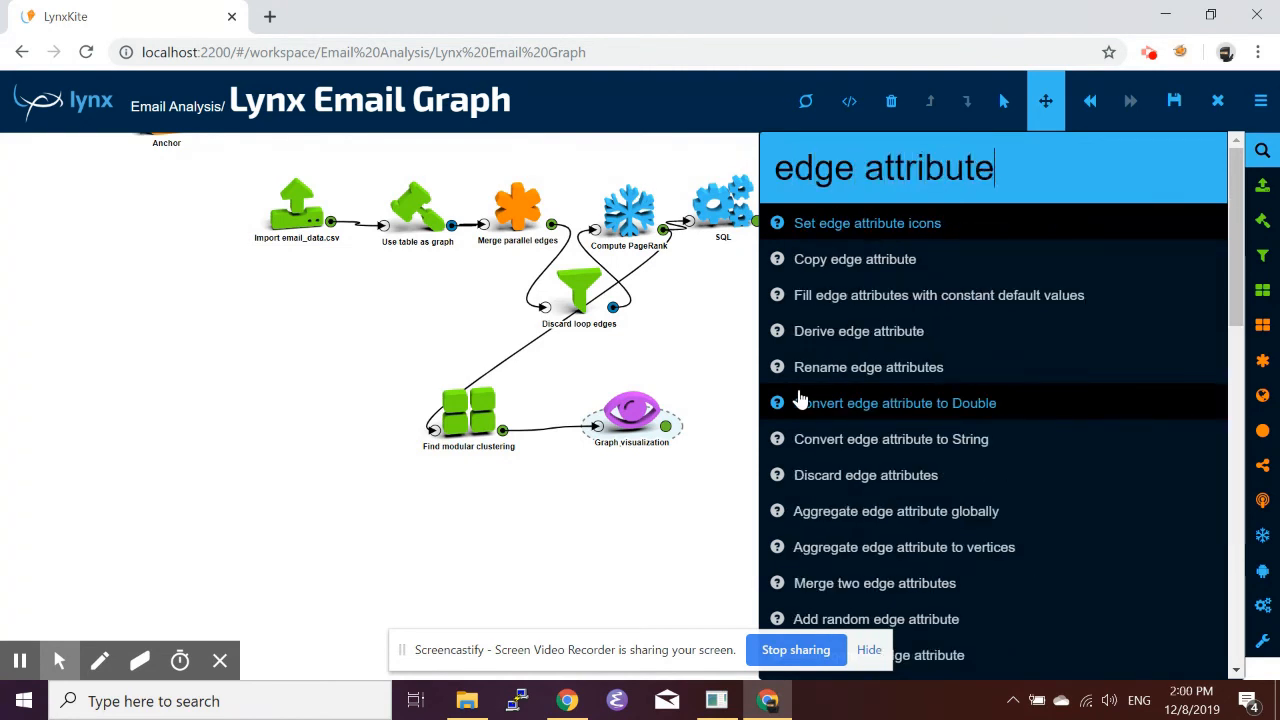